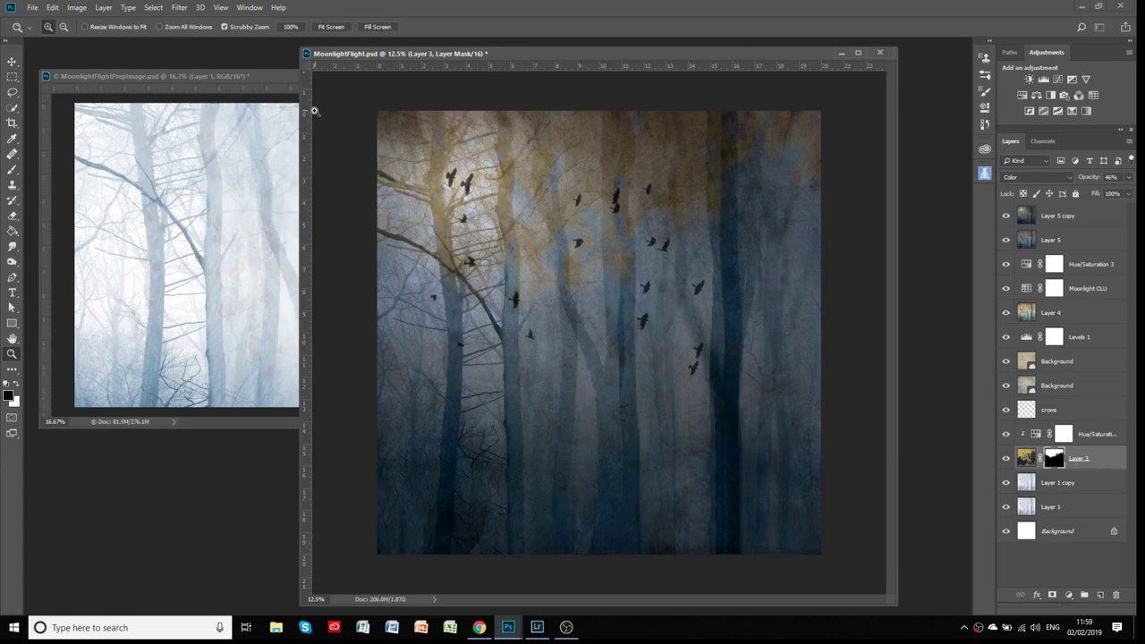
# Bring the MoonlightFlightPrepImage.psd window to the front, and move and enlarge it so the whole image is in view
pyautogui.click(274, 79)
pyautogui.moveTo(305, 81); pyautogui.dragTo(515, 138)
pyautogui.moveTo(767, 492); pyautogui.dragTo(881, 571)
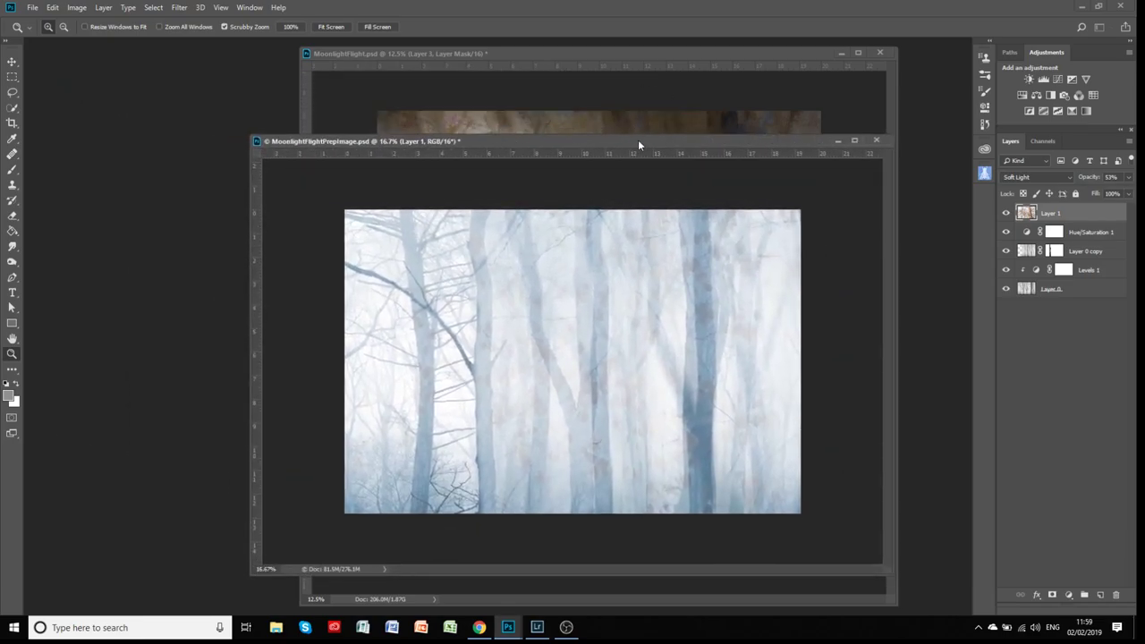
pyautogui.moveTo(638, 140); pyautogui.dragTo(597, 74)
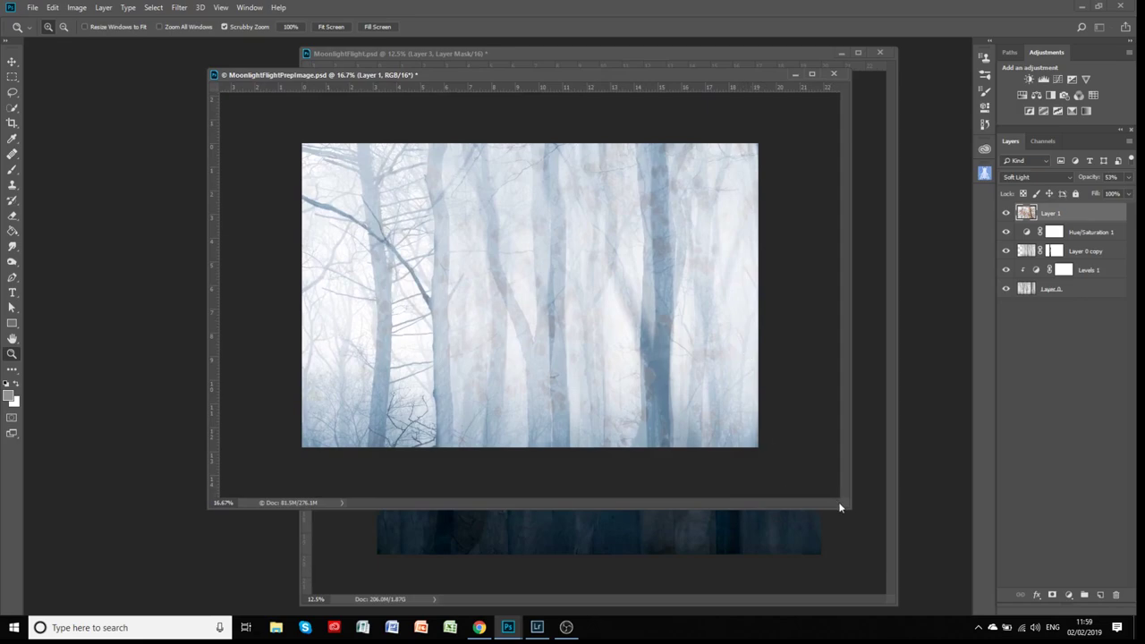
pyautogui.moveTo(850, 516); pyautogui.dragTo(865, 534)
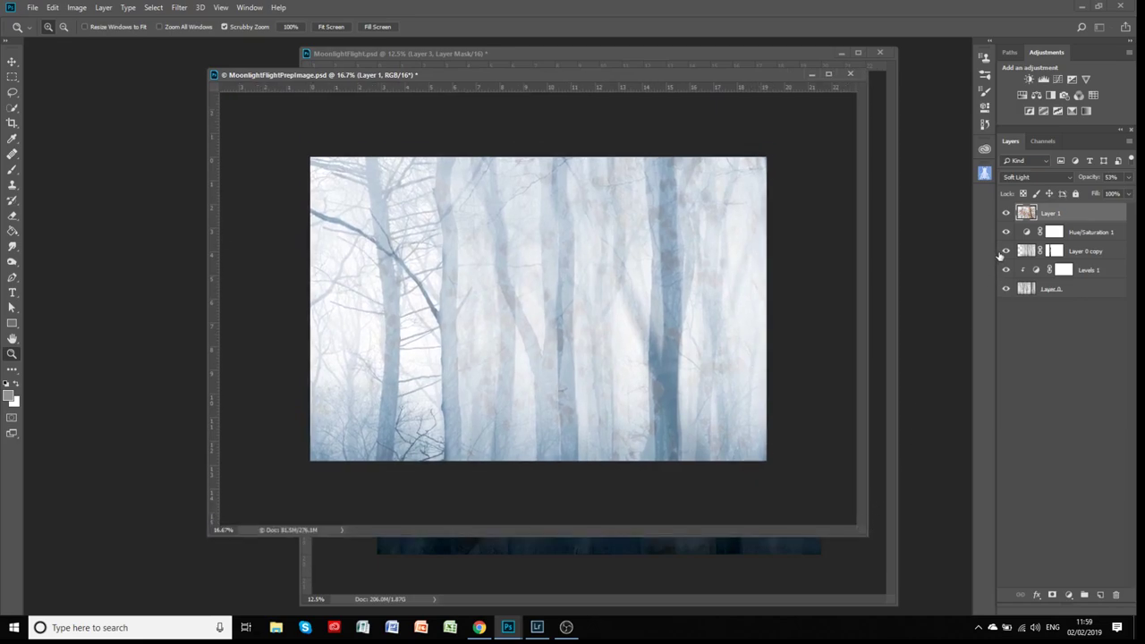
# Hide Layer 1, Hue/Saturation 1, Layer 0 copy and Levels 1 so only the base Layer 0 is displayed
pyautogui.click(1005, 213)
pyautogui.click(1006, 231)
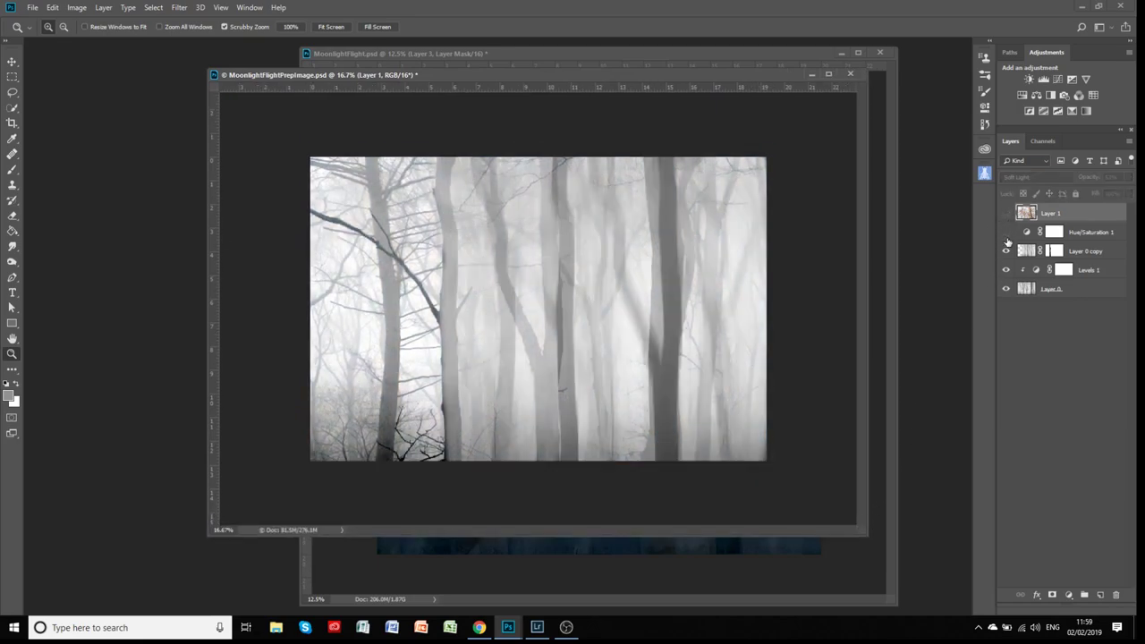
pyautogui.click(1006, 251)
pyautogui.click(1006, 270)
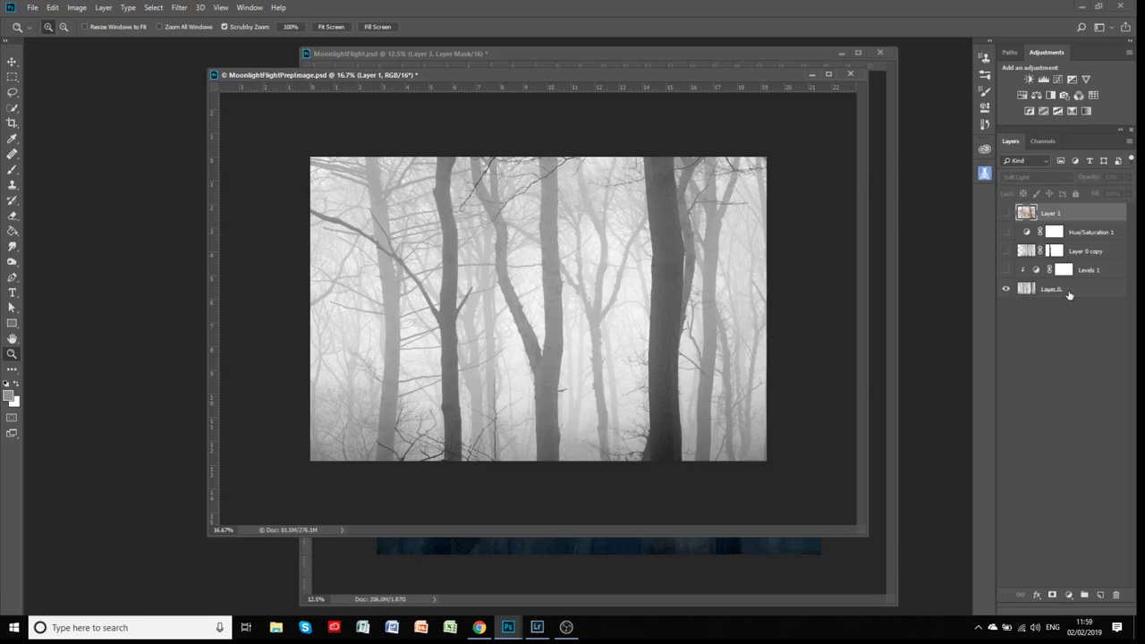
# Show Levels 1 and Layer 0 copy, and isolate Layer 0 copy by hiding Levels 1 and Layer 0
pyautogui.click(1007, 271)
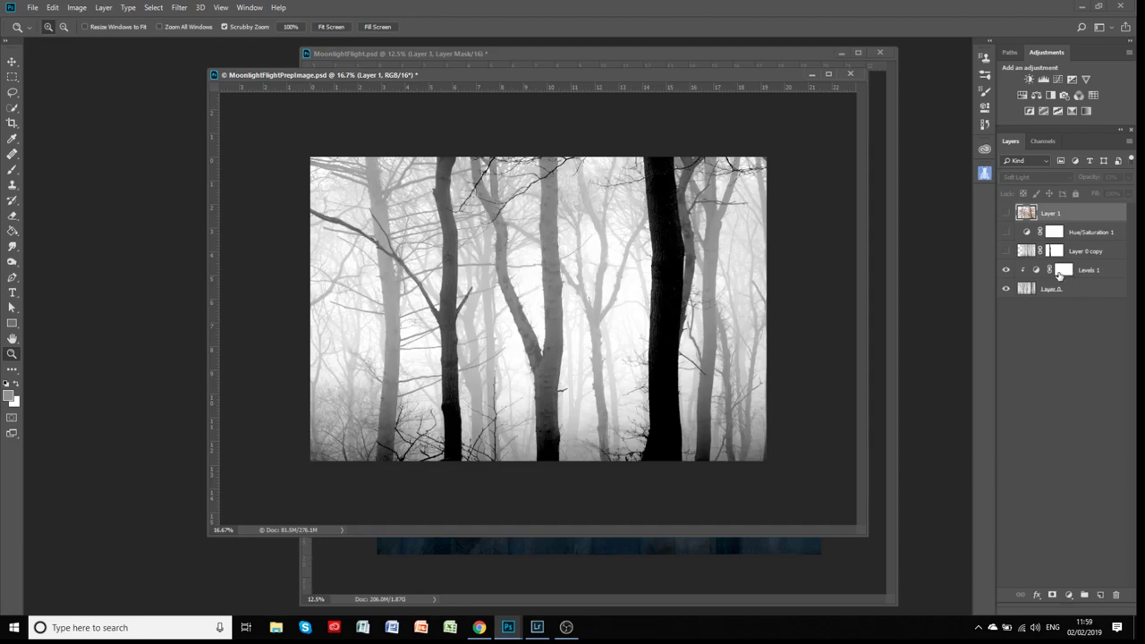
pyautogui.click(1005, 251)
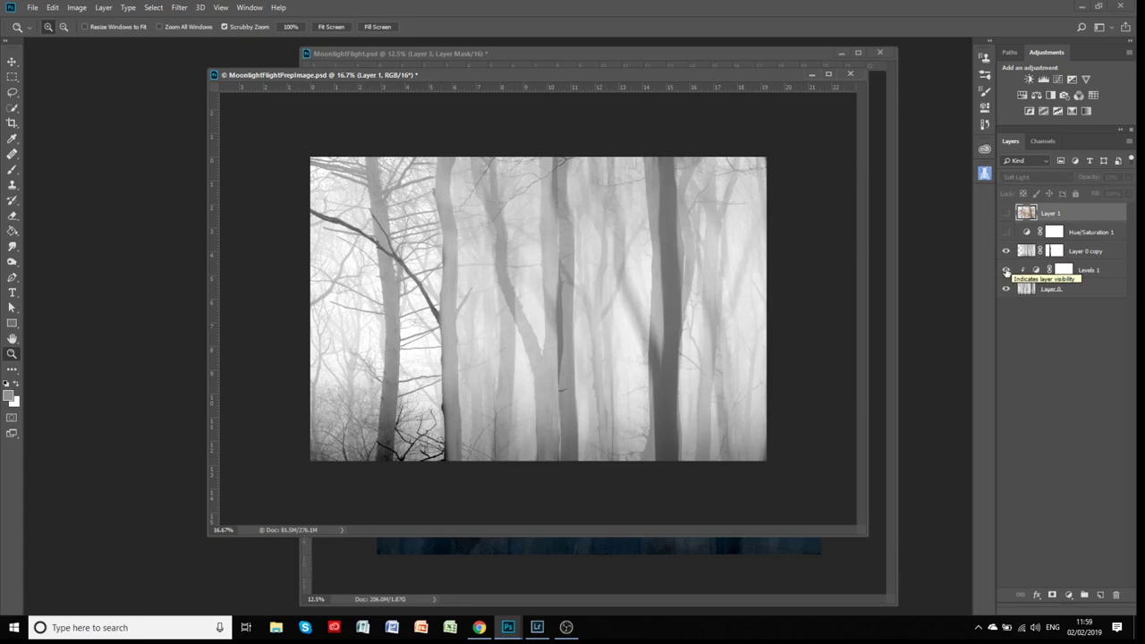
pyautogui.click(1006, 270)
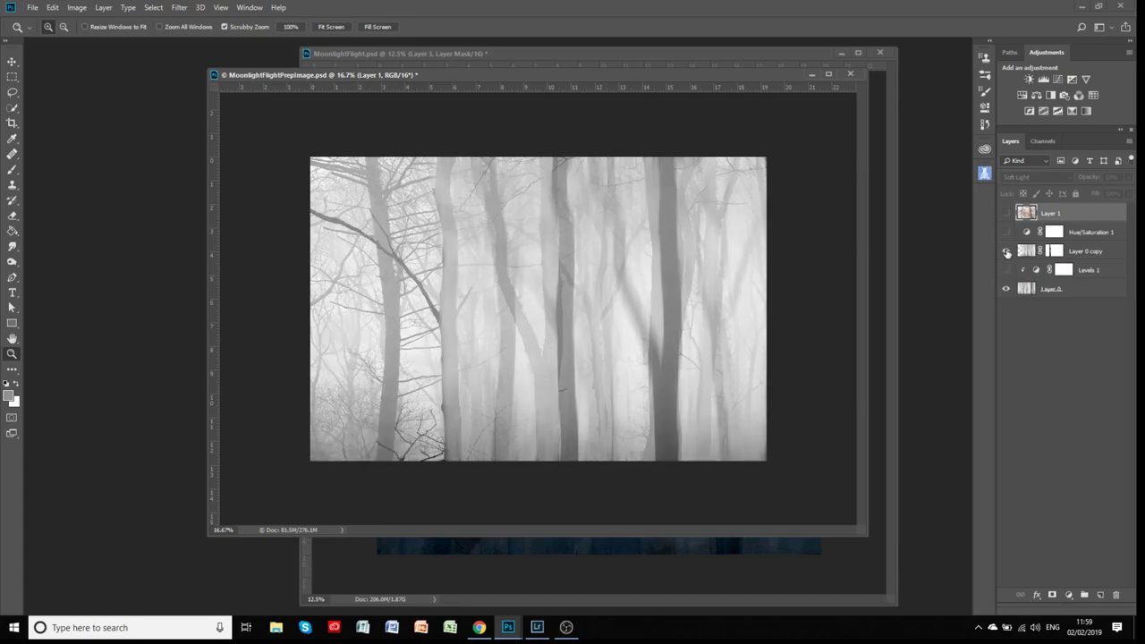
pyautogui.click(1006, 289)
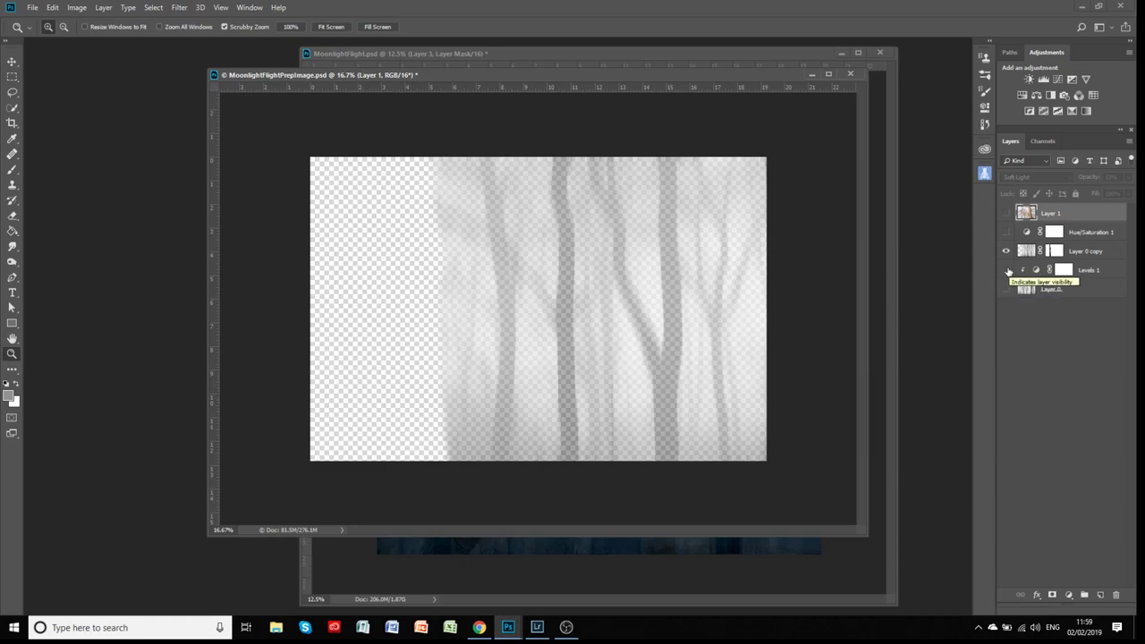
# Restore Levels 1 and Layer 0, select Layer 0 copy, and compare the image with and without Levels 1
pyautogui.click(1006, 270)
pyautogui.click(1006, 289)
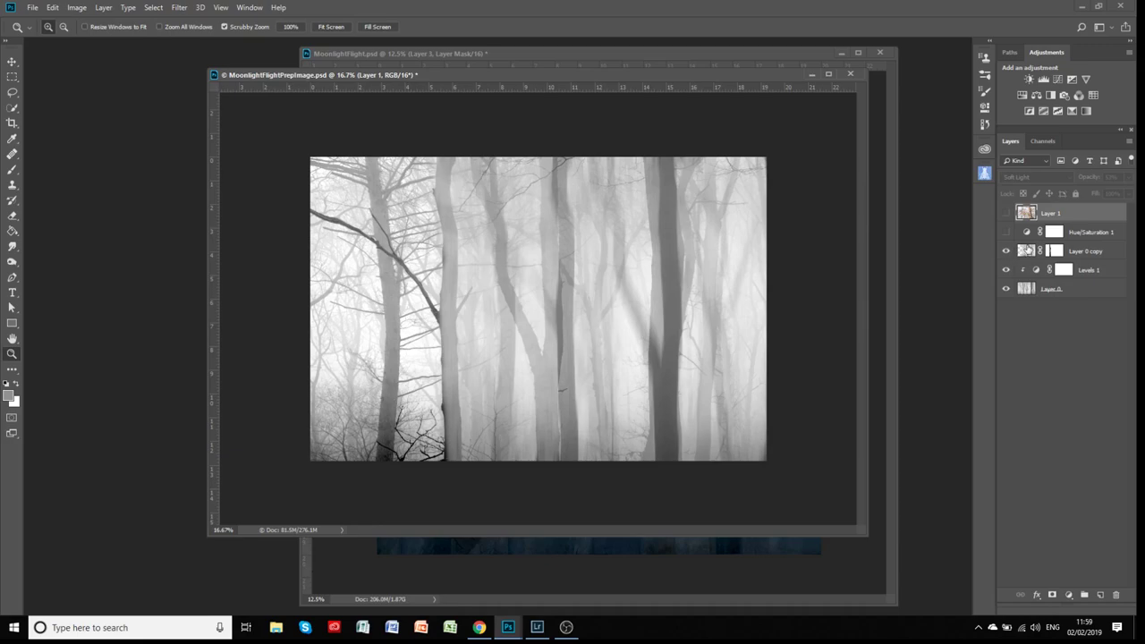
pyautogui.click(1029, 252)
pyautogui.click(1007, 270)
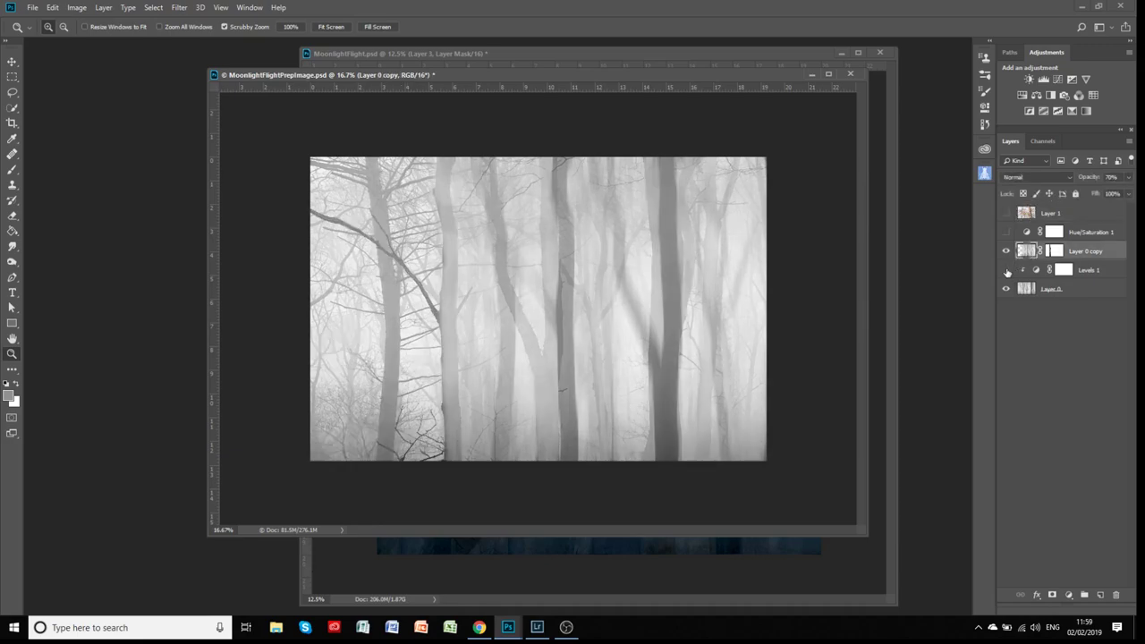
pyautogui.click(1007, 270)
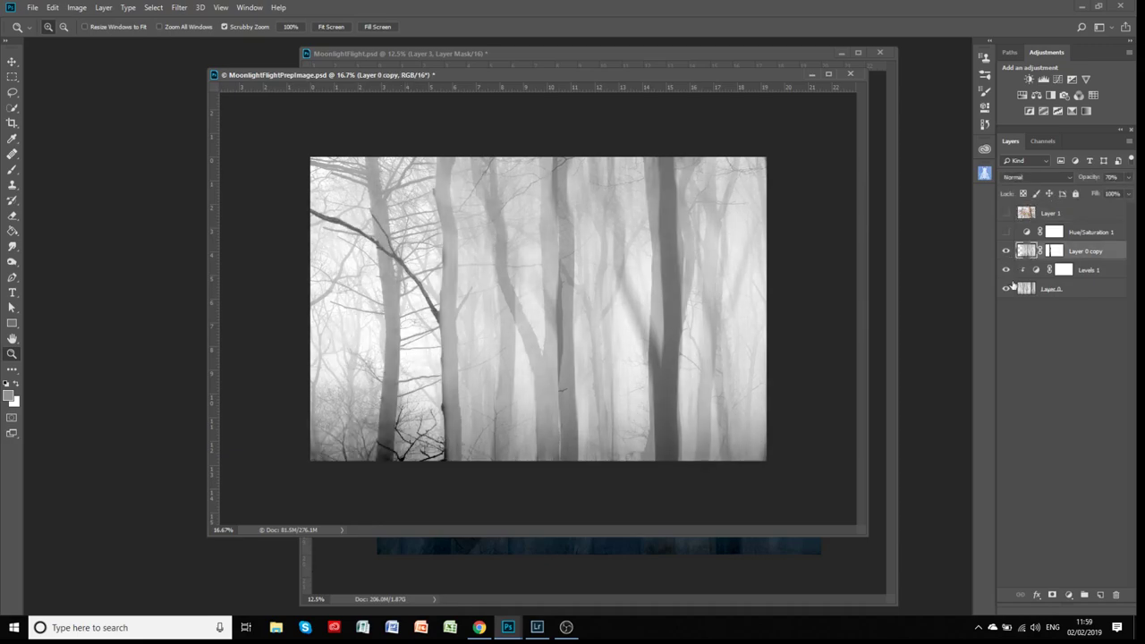
# Hide Levels 1 and Layer 0 to view Layer 0 copy on its own
pyautogui.click(1006, 289)
pyautogui.moveTo(1006, 274); pyautogui.dragTo(1006, 289)
pyautogui.click(1007, 271)
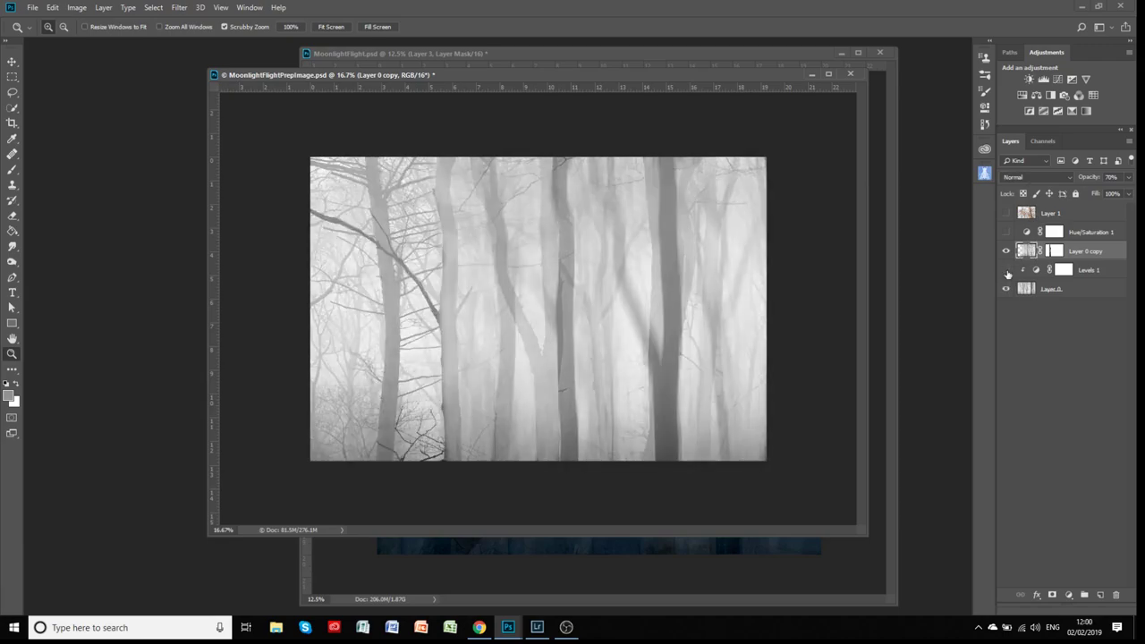
pyautogui.click(1006, 289)
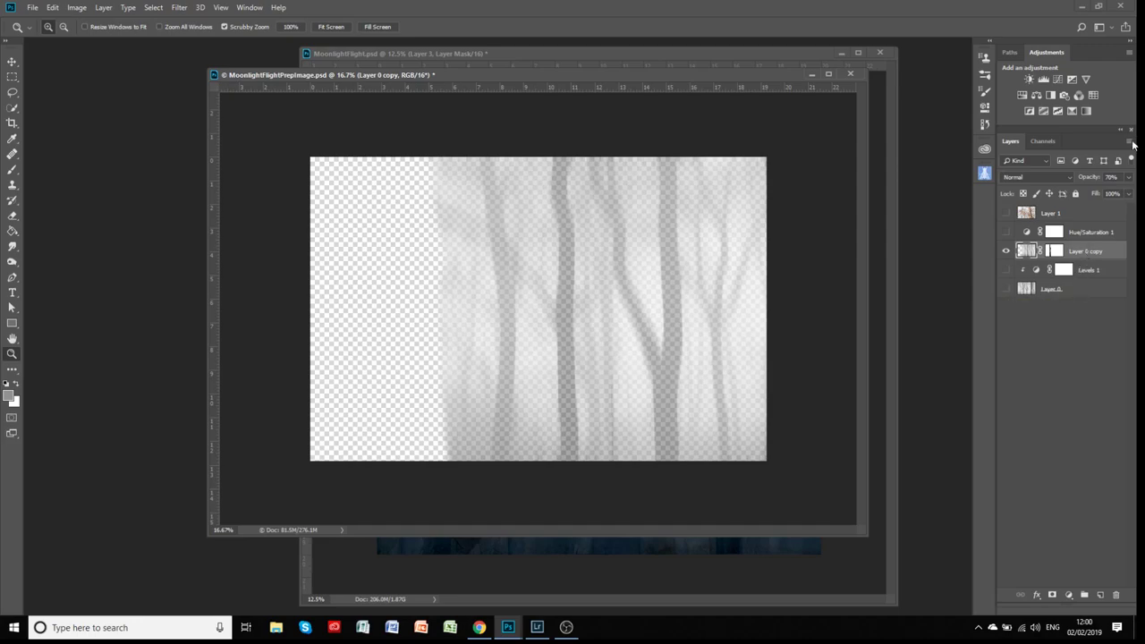
# Preview Layer 0 copy at 100% opacity and set its opacity to 71%
pyautogui.click(1129, 178)
pyautogui.moveTo(1132, 192); pyautogui.dragTo(1138, 197)
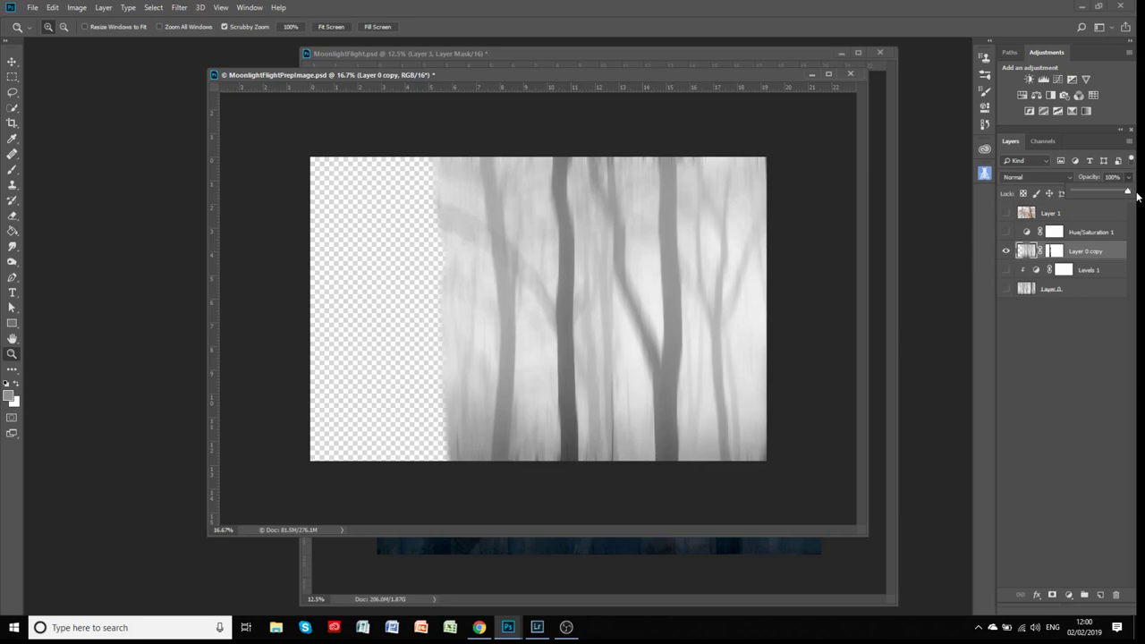
pyautogui.moveTo(1138, 197); pyautogui.dragTo(1114, 199)
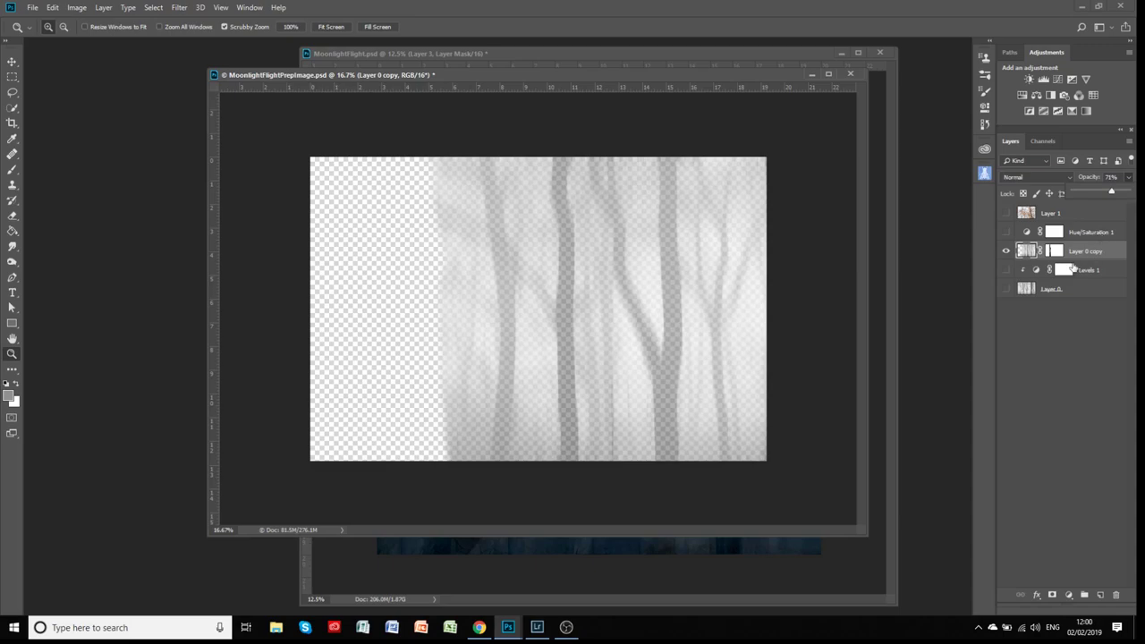
# Compare Layer 0 with and without Levels 1 while Layer 0 copy is hidden, and turn both upper layers back on
pyautogui.keyDown('alt'); pyautogui.click(1006, 287); pyautogui.keyUp('alt')
pyautogui.click(1006, 269)
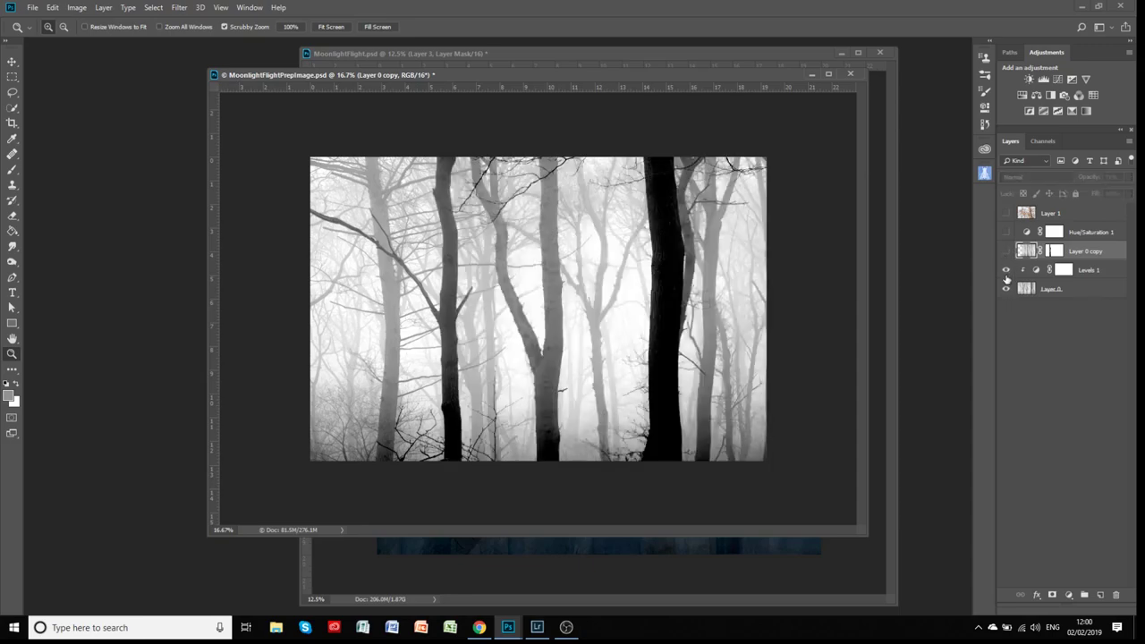
pyautogui.click(1005, 270)
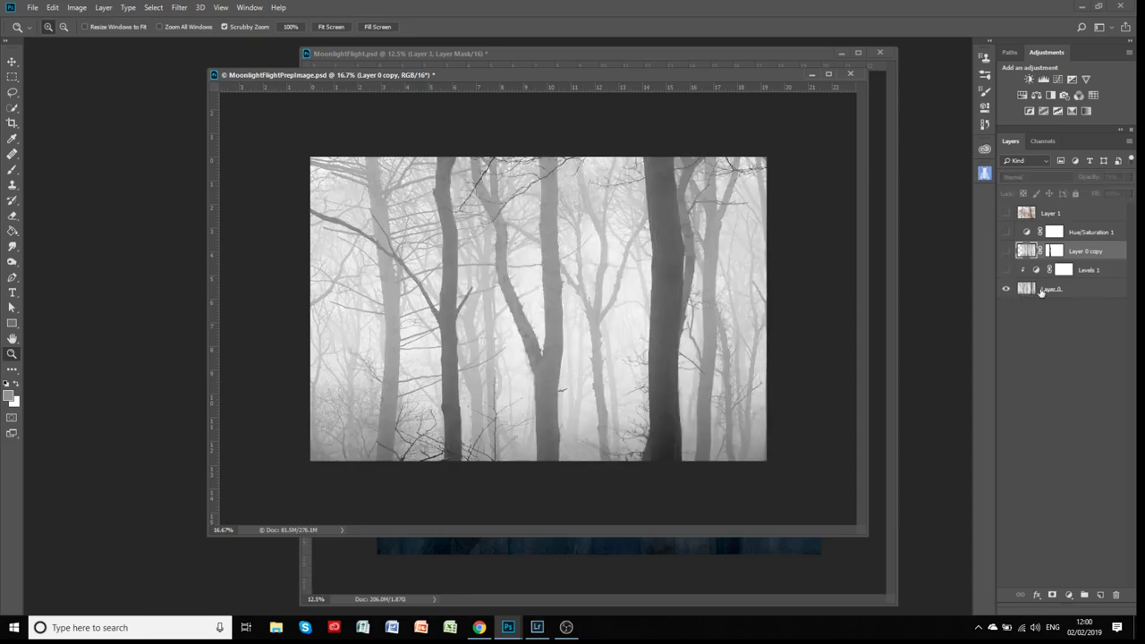
pyautogui.click(1006, 269)
pyautogui.click(1006, 251)
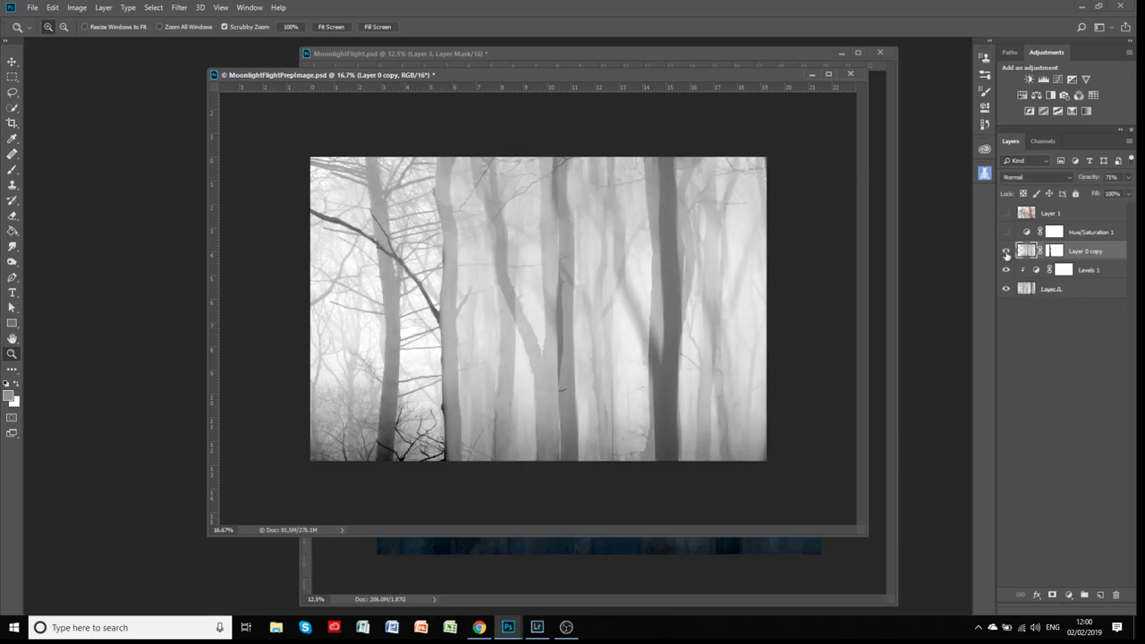
# Hide Levels 1 and Layer 0 copy, and duplicate Layer 0
pyautogui.click(1006, 270)
pyautogui.click(1006, 251)
pyautogui.click(1070, 289)
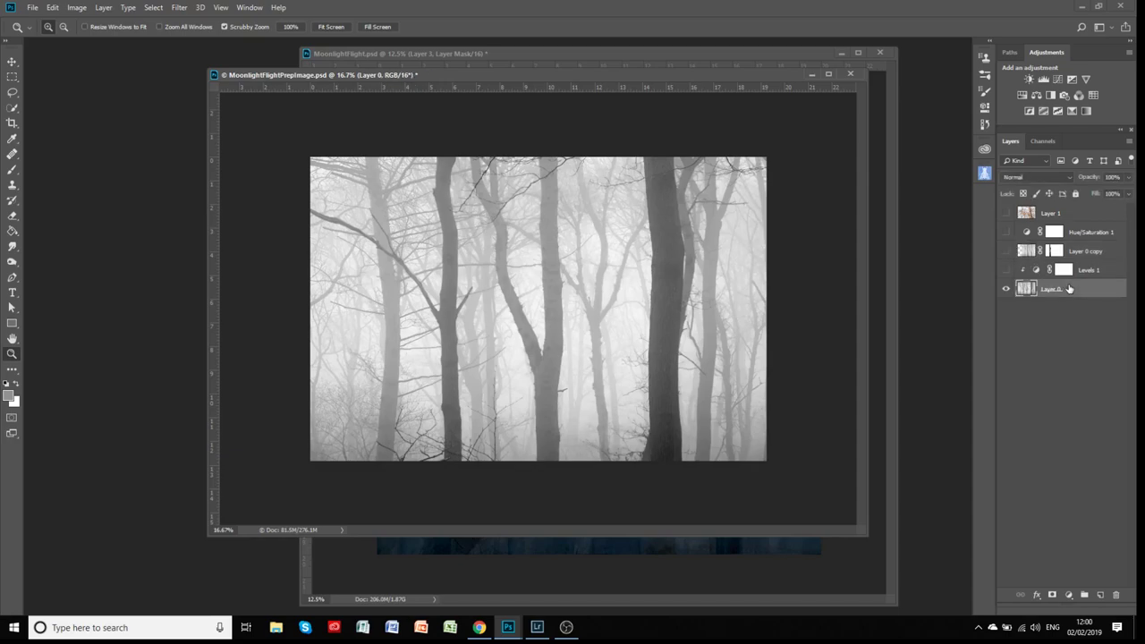
pyautogui.hotkey('ctrl', 'j')
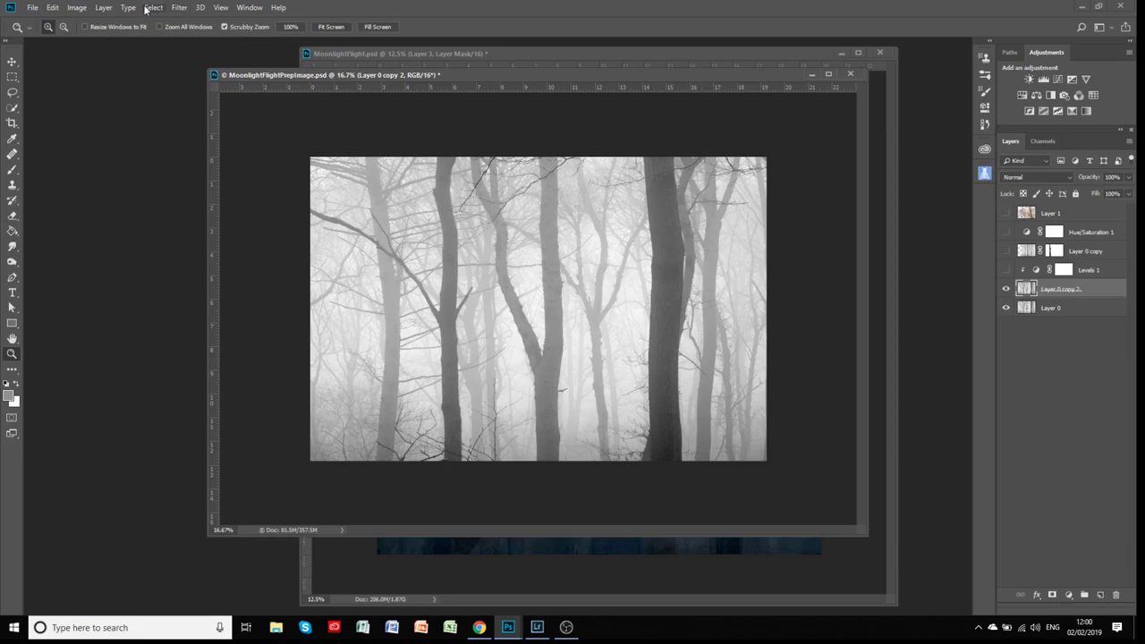
# Apply a Motion Blur to the duplicate of Layer 0 with a 90° angle and a shortened blur distance
pyautogui.click(178, 9)
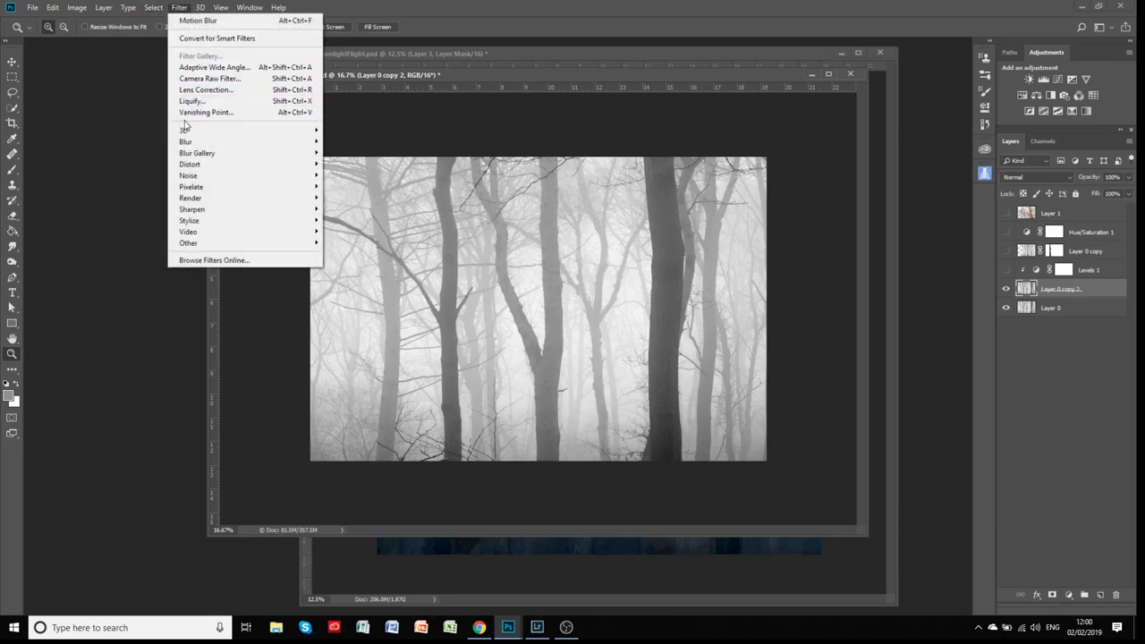
pyautogui.moveTo(188, 144)
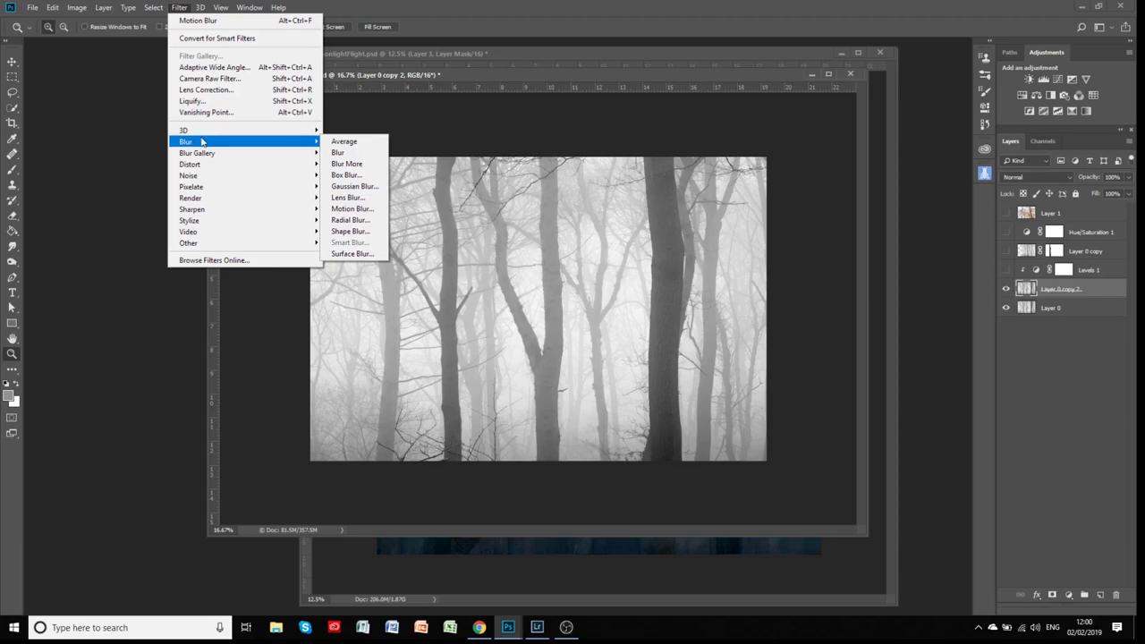
pyautogui.click(352, 208)
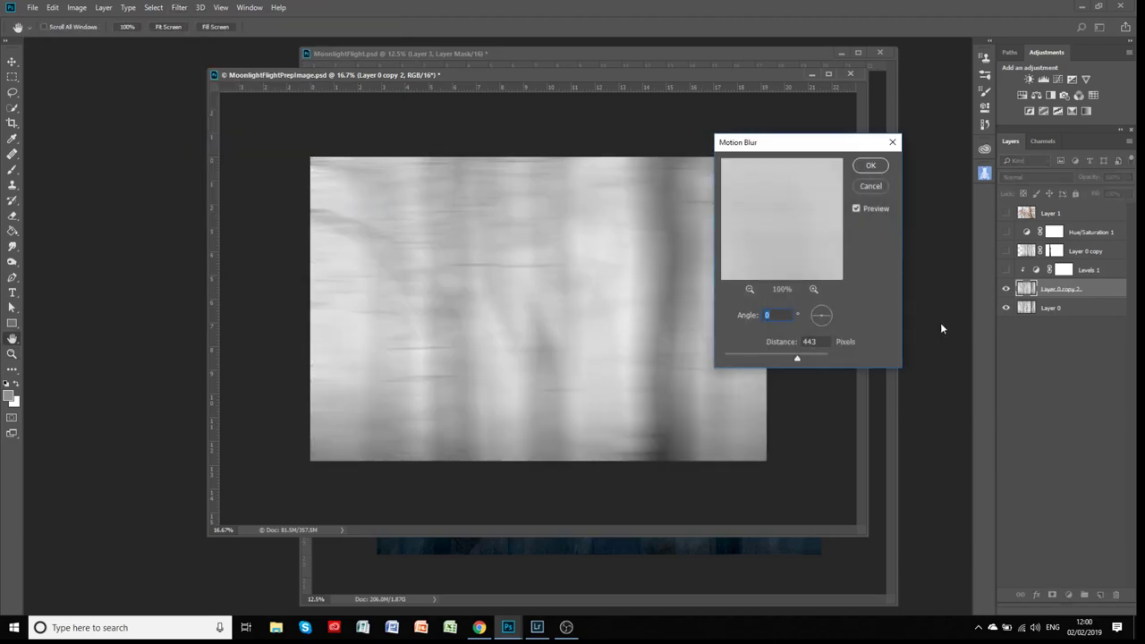
pyautogui.moveTo(831, 327); pyautogui.dragTo(821, 309)
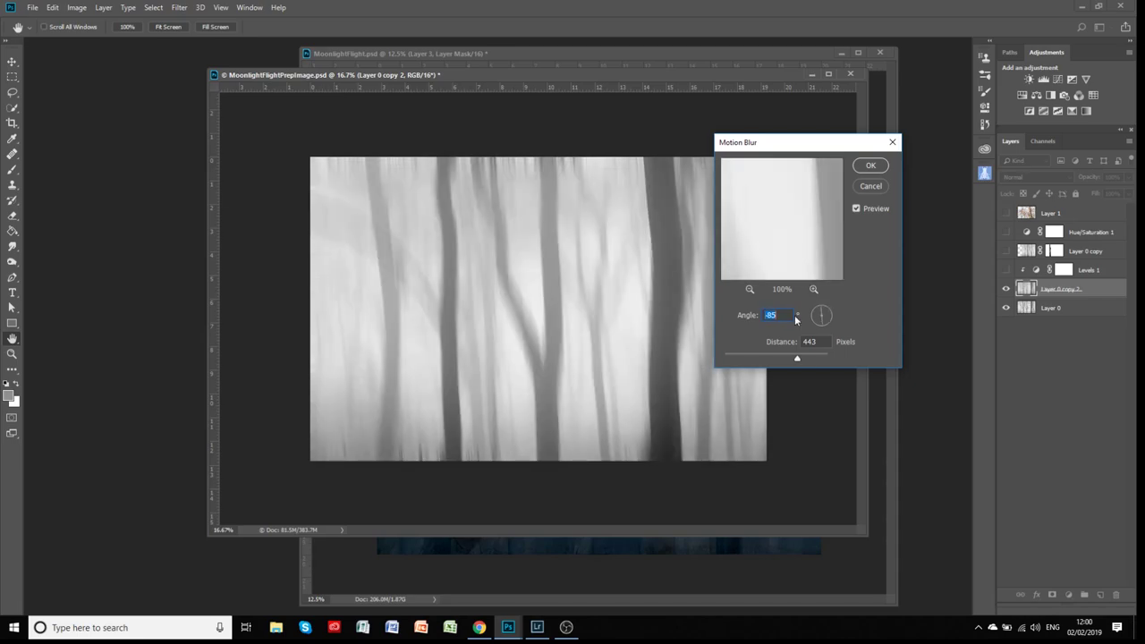
pyautogui.write('90')
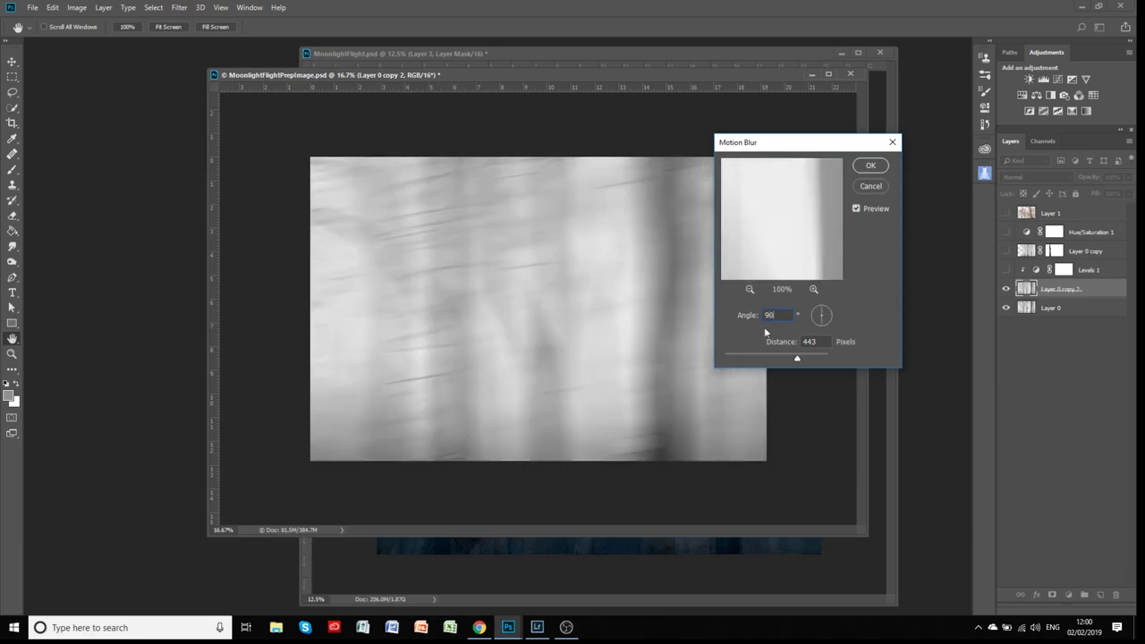
pyautogui.moveTo(799, 360)
pyautogui.mouseDown()
pyautogui.moveTo(810, 363)
pyautogui.moveTo(795, 358)
pyautogui.mouseUp()
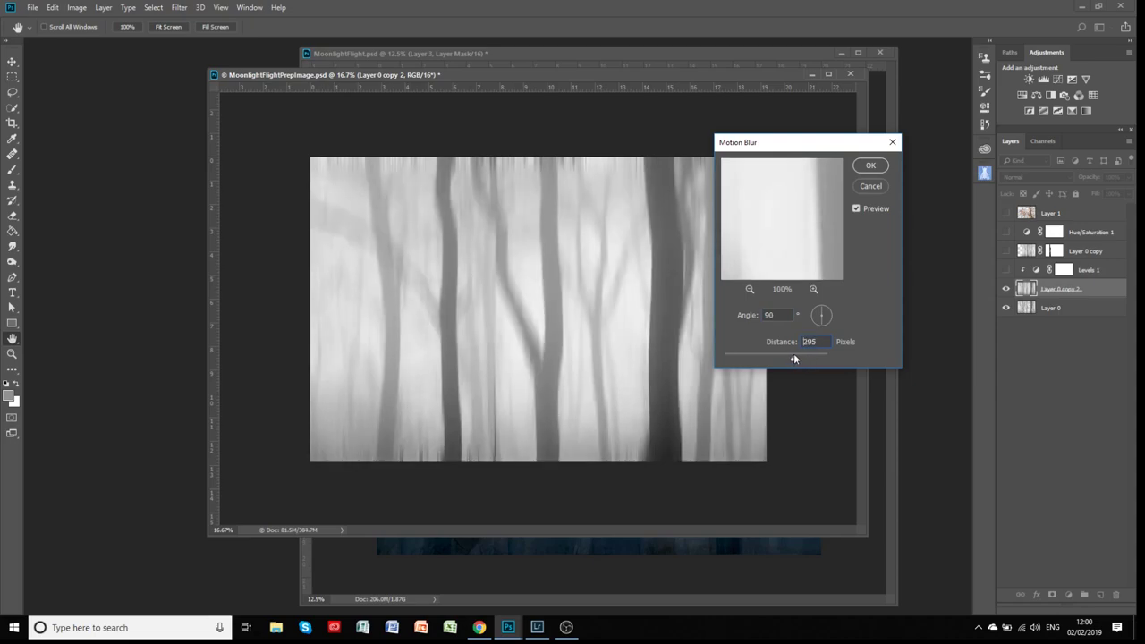
pyautogui.moveTo(795, 359); pyautogui.dragTo(793, 358)
pyautogui.click(871, 166)
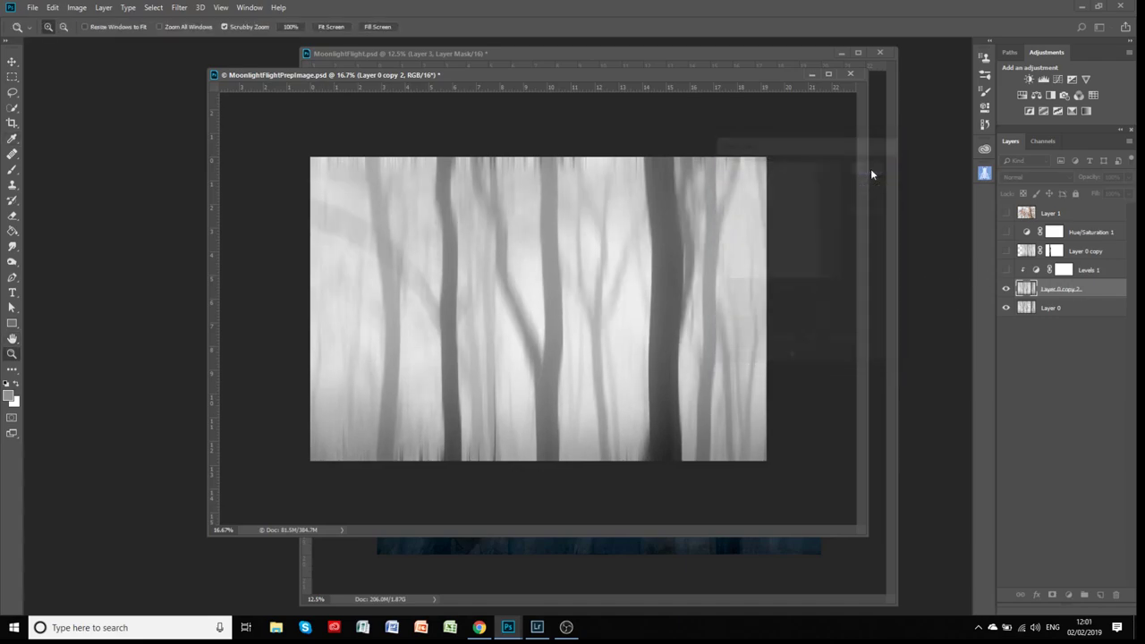
# Compare Layer 0 copy with the motion-blurred duplicate by toggling the visibility of both and of Layer 0
pyautogui.click(1005, 289)
pyautogui.click(1006, 251)
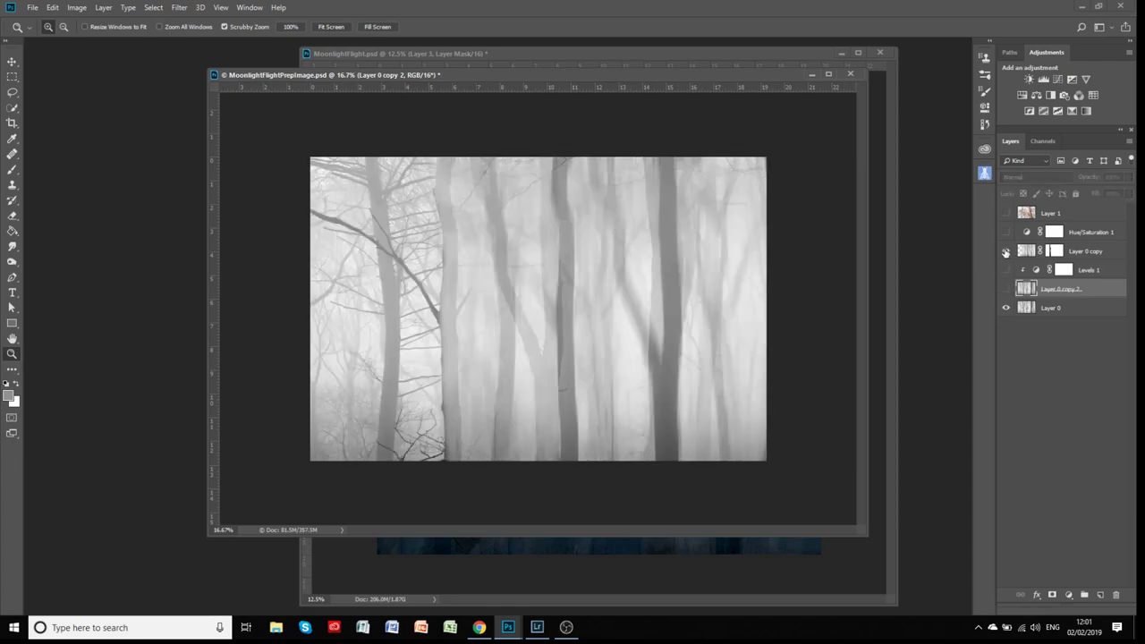
pyautogui.click(1006, 308)
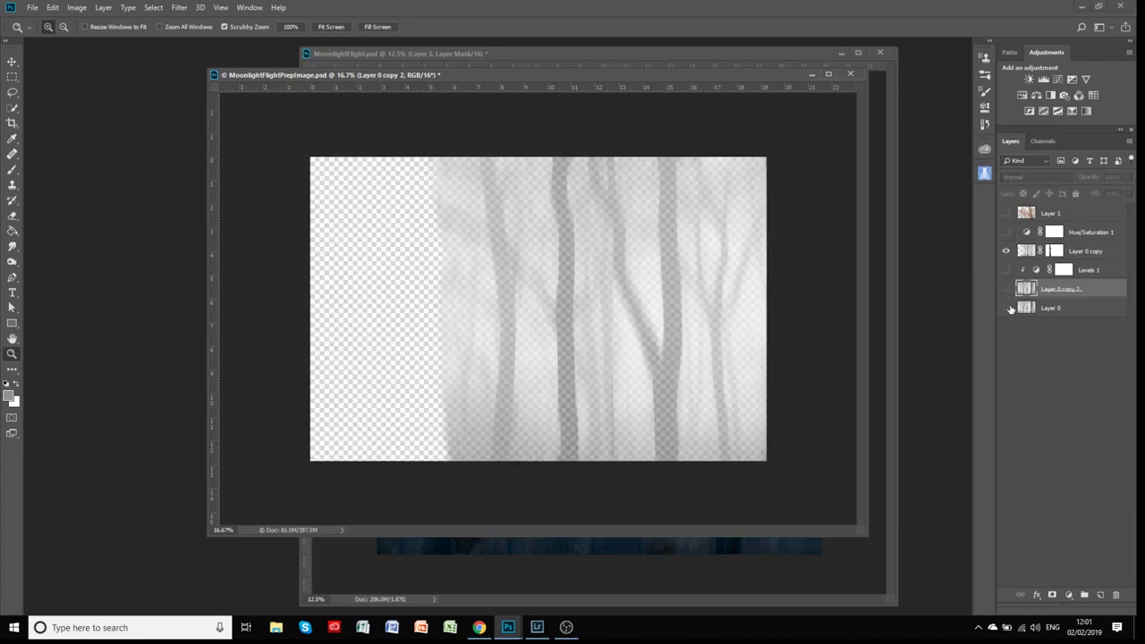
pyautogui.click(1006, 288)
pyautogui.click(1005, 289)
pyautogui.click(1005, 308)
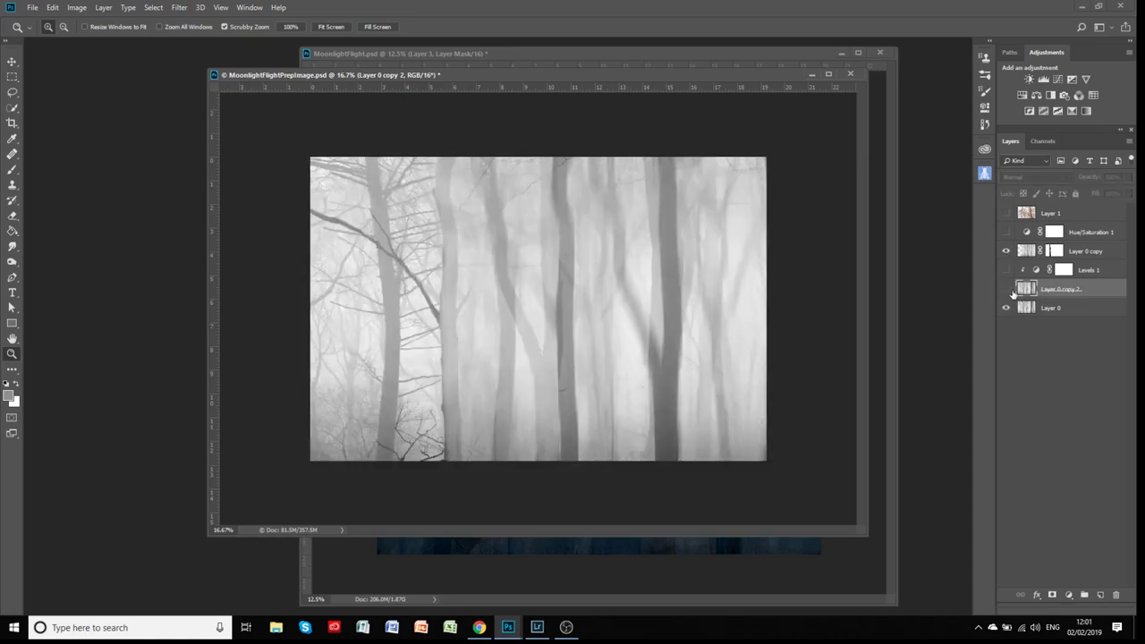
pyautogui.click(1006, 250)
pyautogui.click(1006, 289)
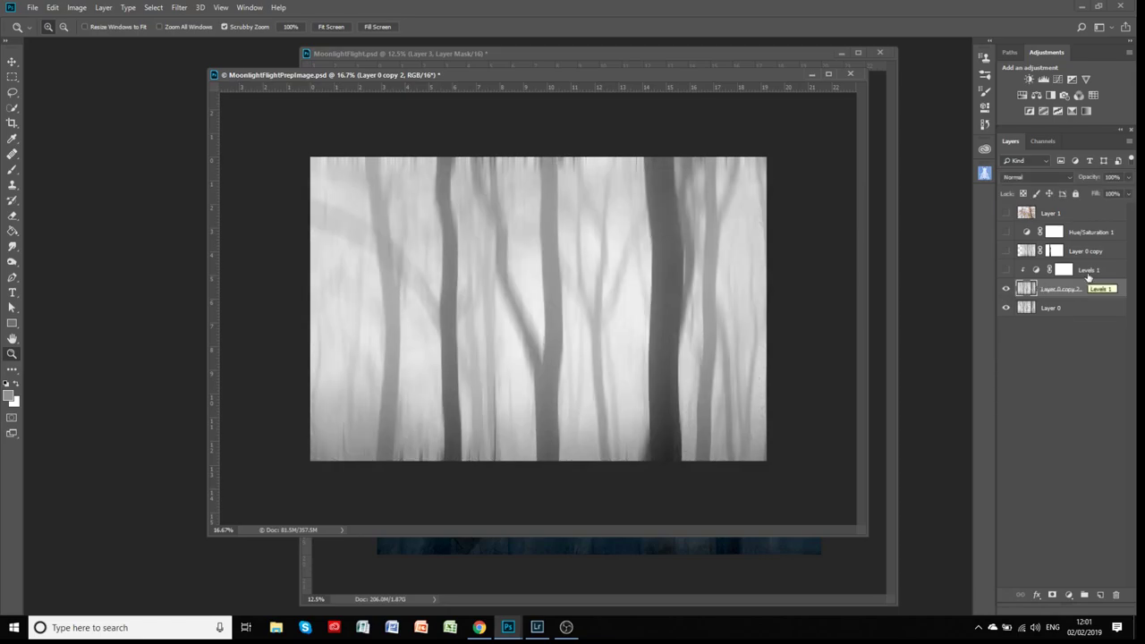
# Delete the motion-blurred duplicate of Layer 0, and select Layer 0 copy and make it visible
pyautogui.click(1006, 289)
pyautogui.moveTo(1062, 296); pyautogui.dragTo(1118, 598)
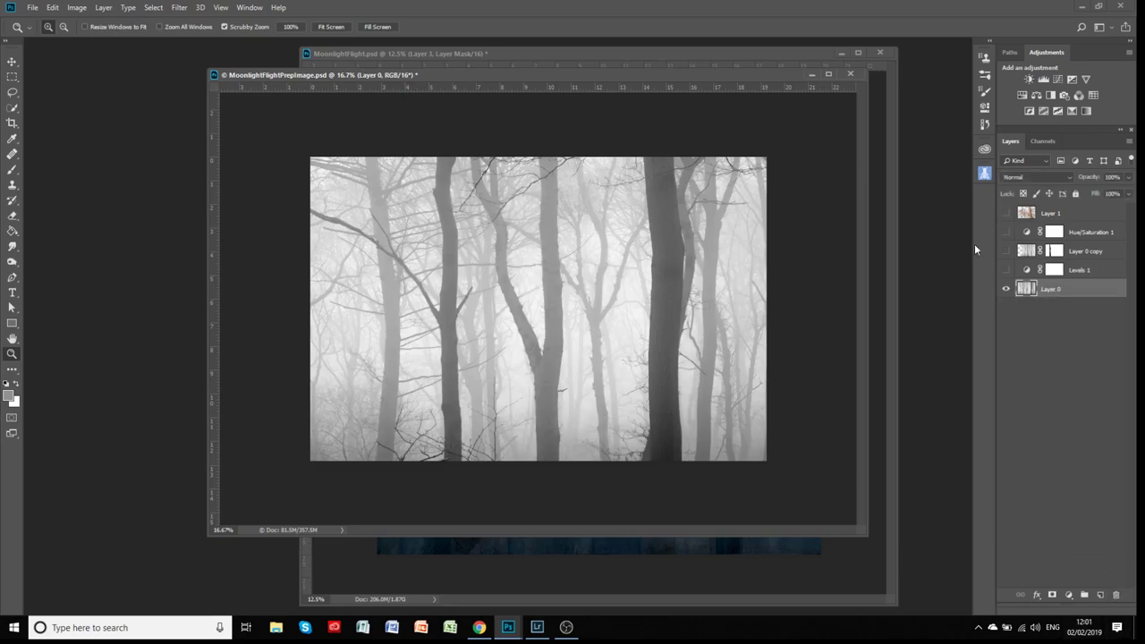
pyautogui.click(1023, 252)
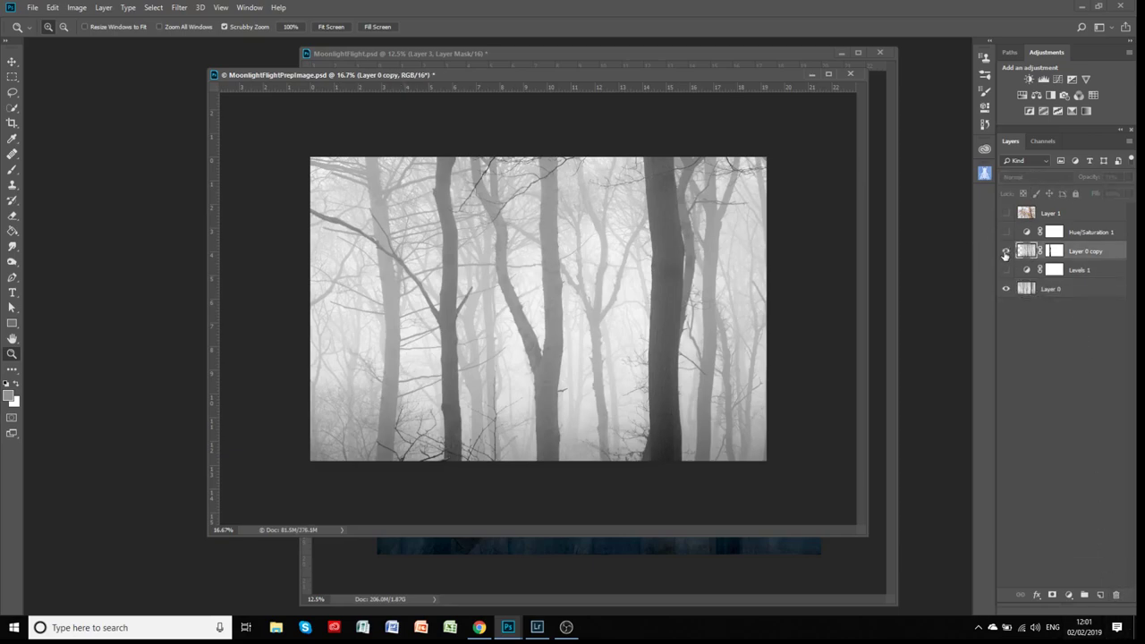
pyautogui.click(1006, 253)
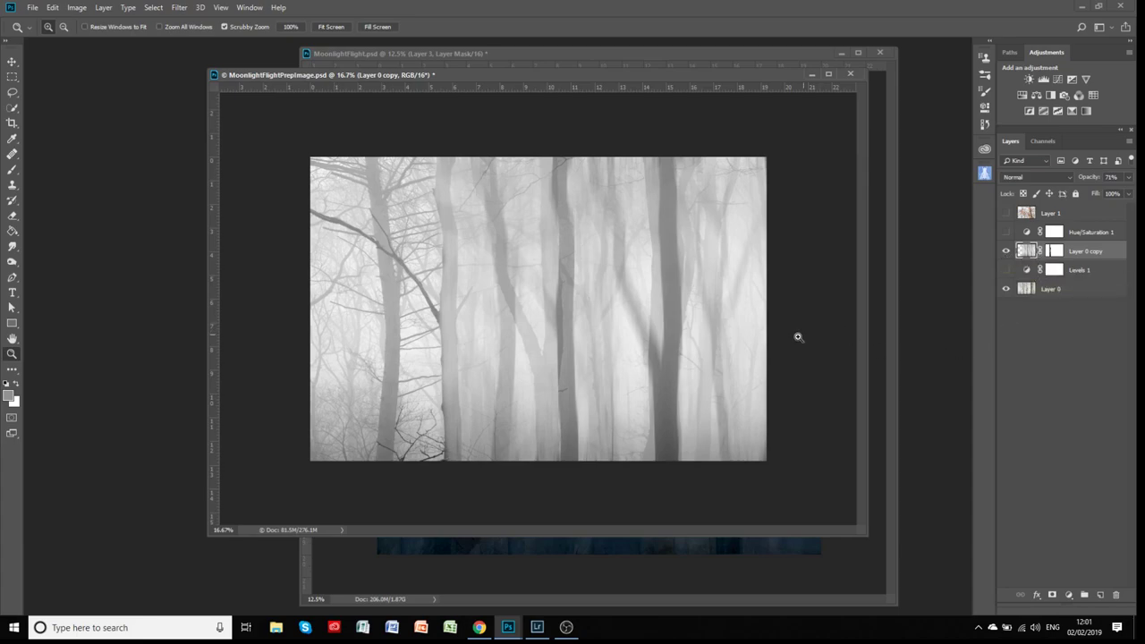
# View Layer 0 copy on its own, and make Layer 0 and Levels 1 visible beneath it
pyautogui.click(1006, 289)
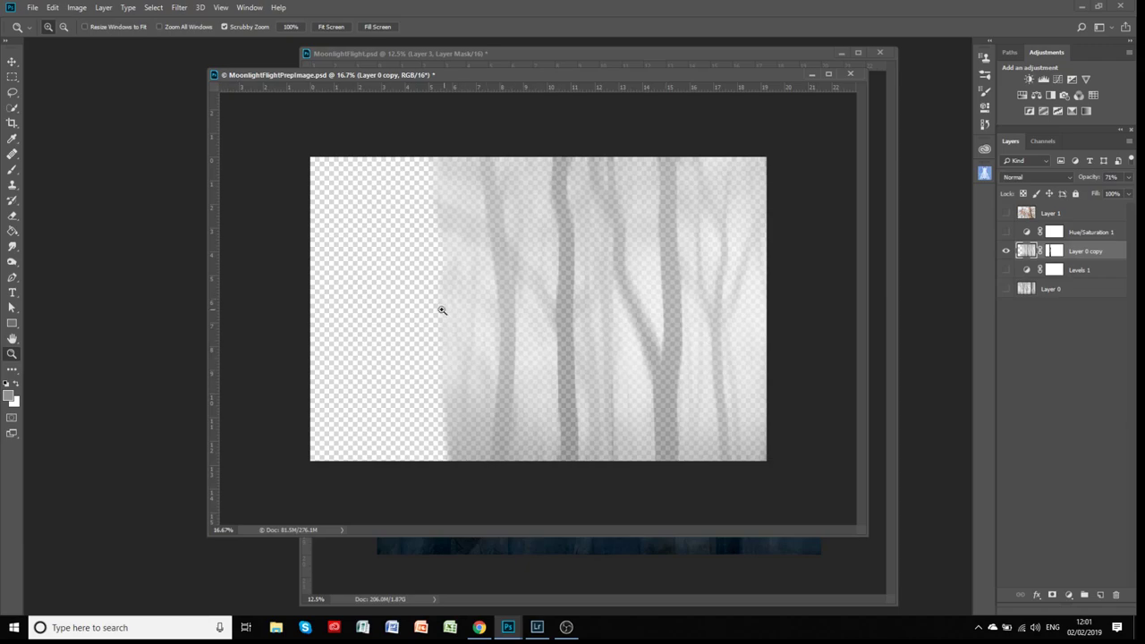
pyautogui.moveTo(1007, 278); pyautogui.dragTo(1008, 296)
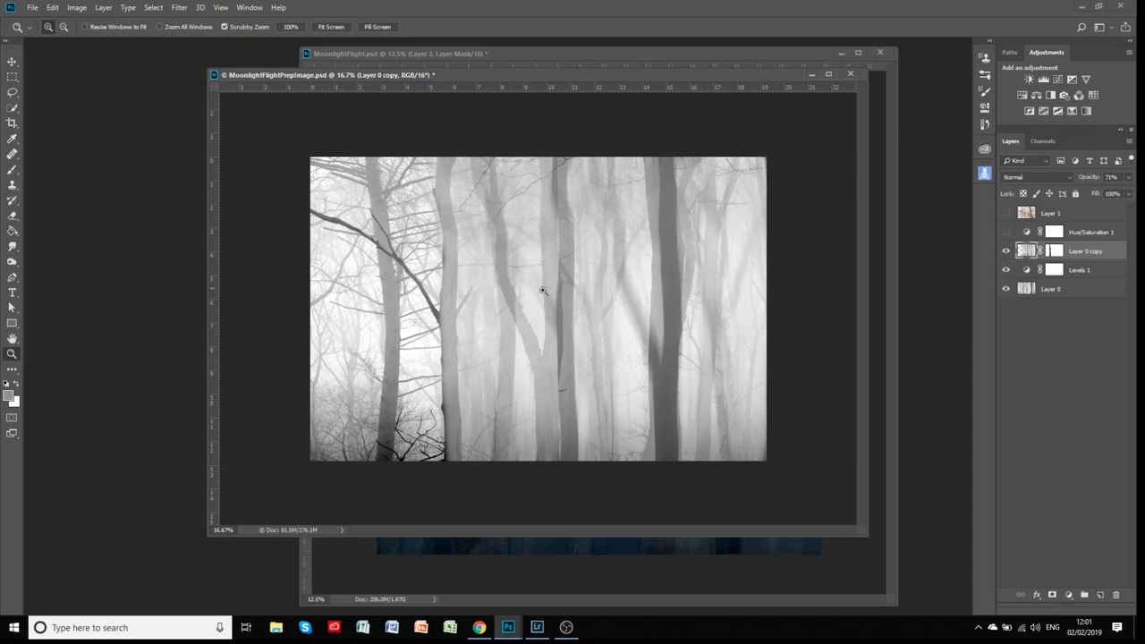
pyautogui.click(1057, 253)
pyautogui.click(1008, 271)
pyautogui.click(1007, 271)
# Disable the layer mask of Layer 0 copy to see its effect, and enable it again
pyautogui.rightClick(1058, 253)
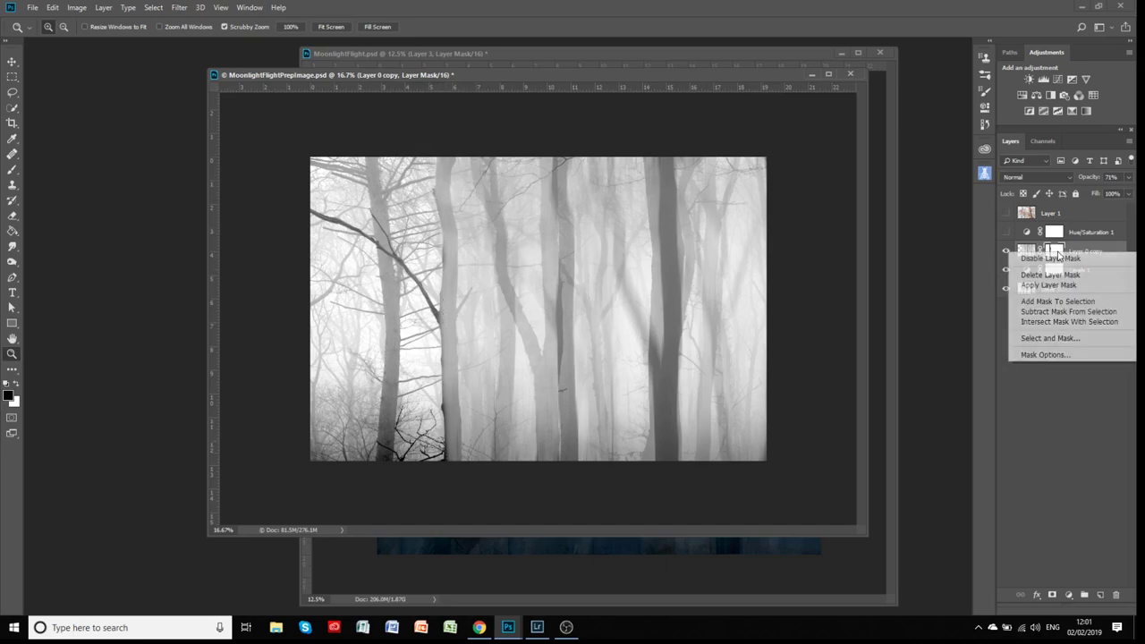
pyautogui.click(1057, 258)
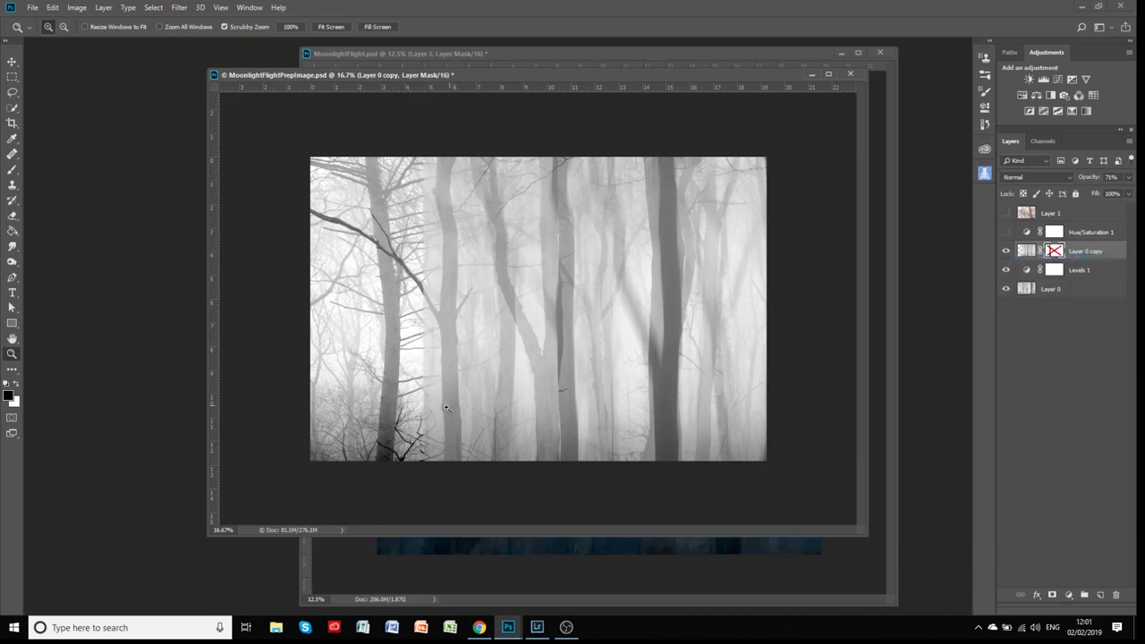
pyautogui.keyDown('shift'); pyautogui.click(1056, 255); pyautogui.keyUp('shift')
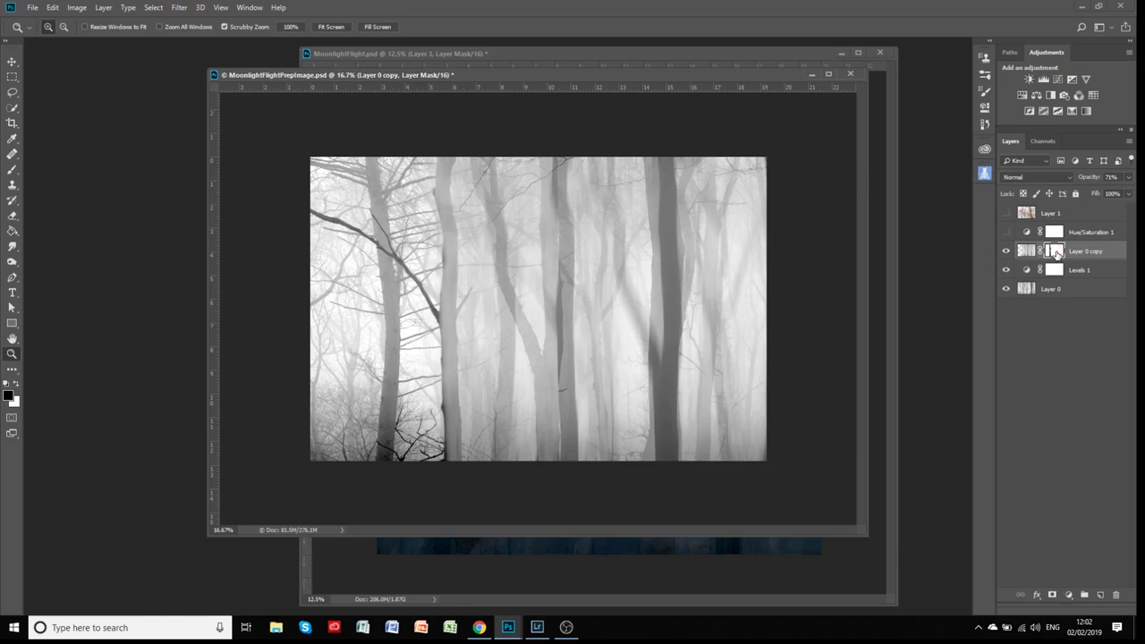
# Make the Hue/Saturation 1 adjustment and Layer 1 visible in the prep image
pyautogui.click(1006, 233)
pyautogui.click(1081, 234)
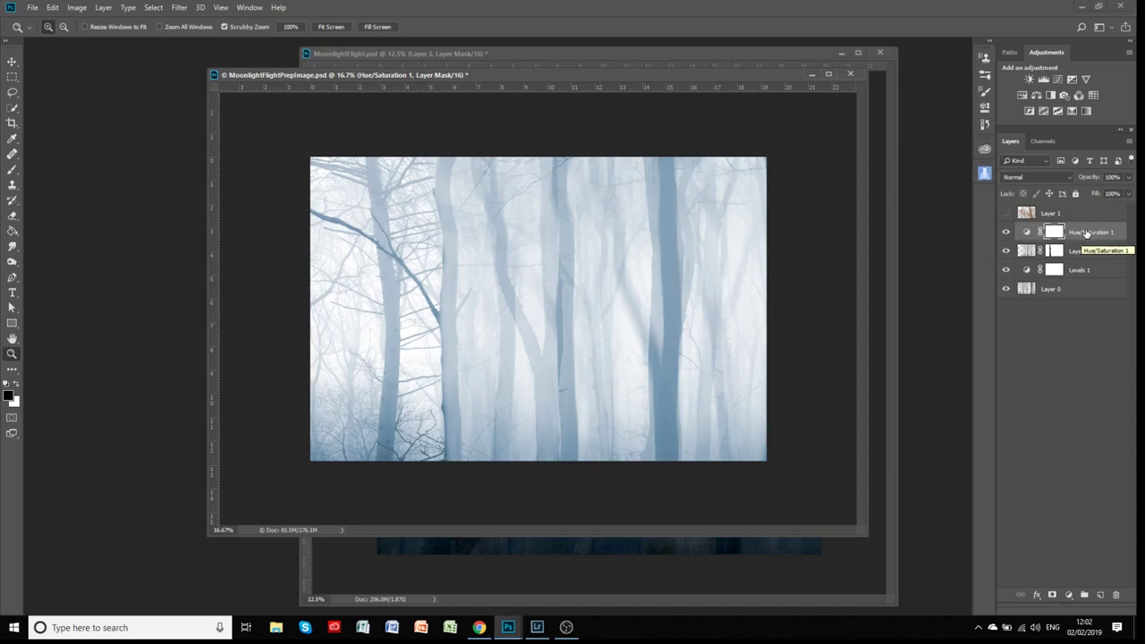
pyautogui.click(1005, 213)
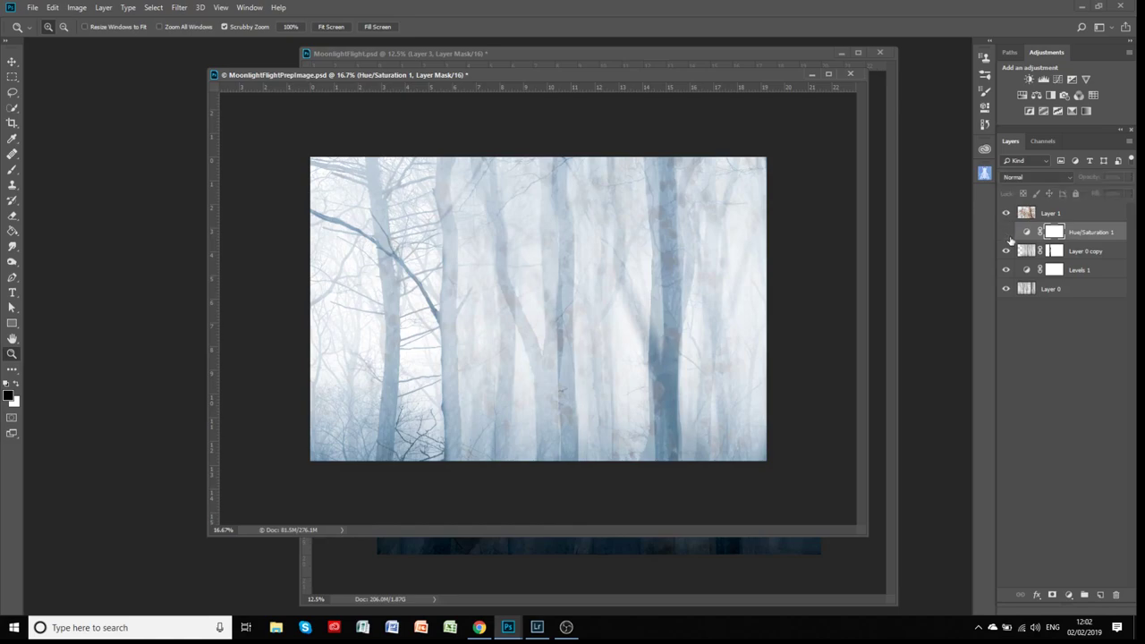
# Hide every layer beneath Layer 1, and set Layer 1's blend mode to Normal
pyautogui.click(1006, 232)
pyautogui.click(1006, 250)
pyautogui.click(1006, 269)
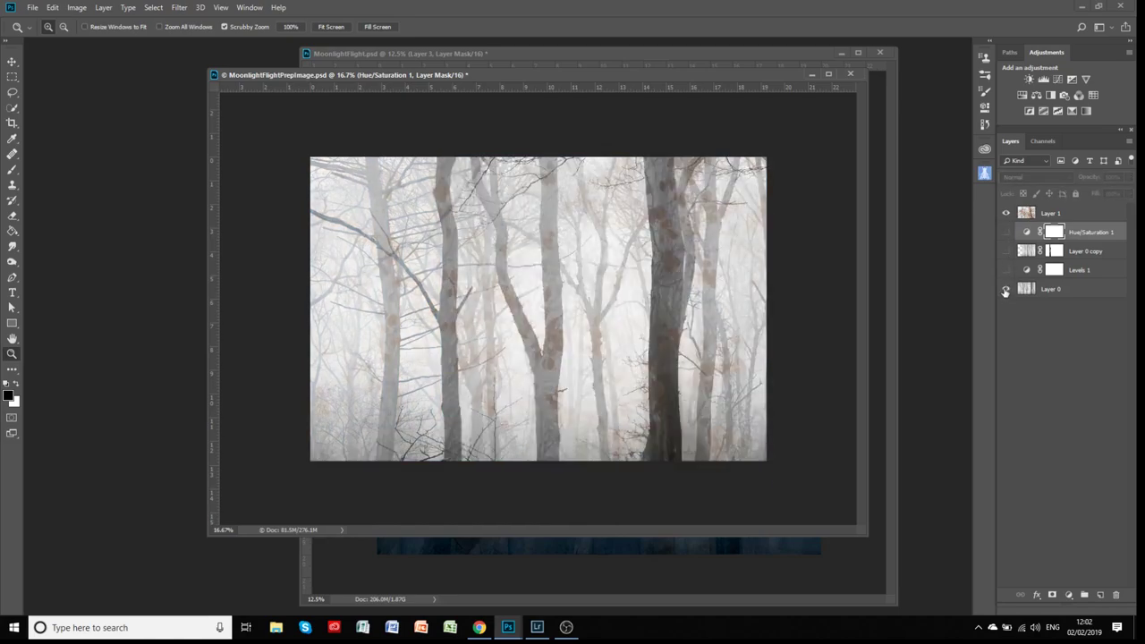
pyautogui.click(1006, 289)
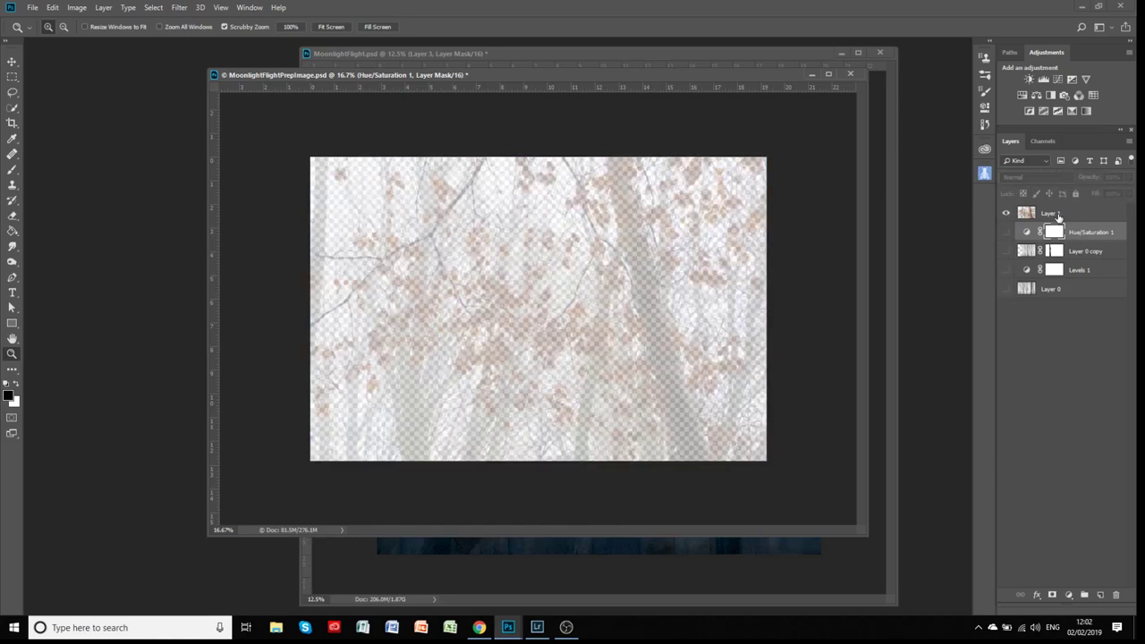
pyautogui.click(1049, 213)
pyautogui.click(1033, 176)
pyautogui.click(1023, 178)
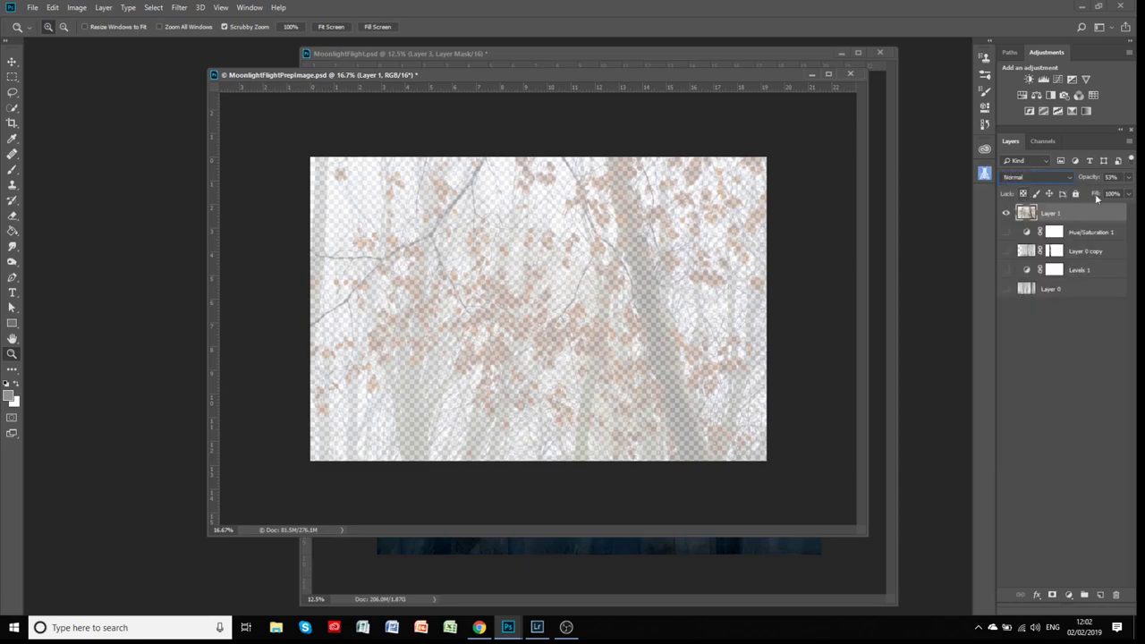
# Raise Layer 1's opacity to 100% to see the leaves fully, and reduce it to 60%
pyautogui.click(1128, 181)
pyautogui.moveTo(1106, 193); pyautogui.dragTo(1138, 200)
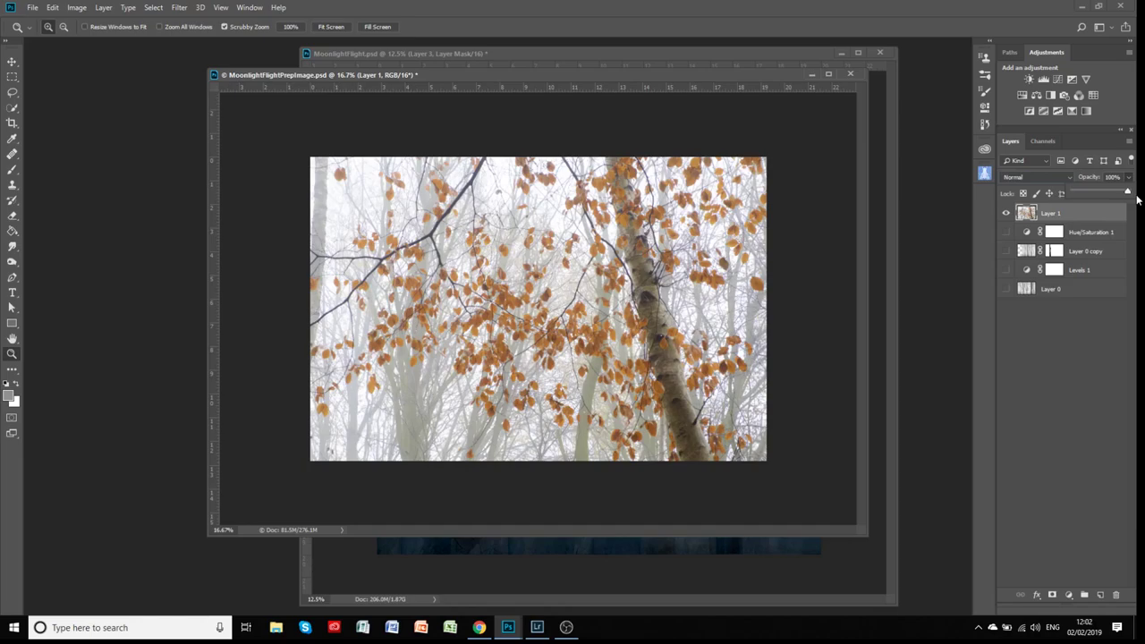
pyautogui.moveTo(1137, 201); pyautogui.dragTo(1104, 194)
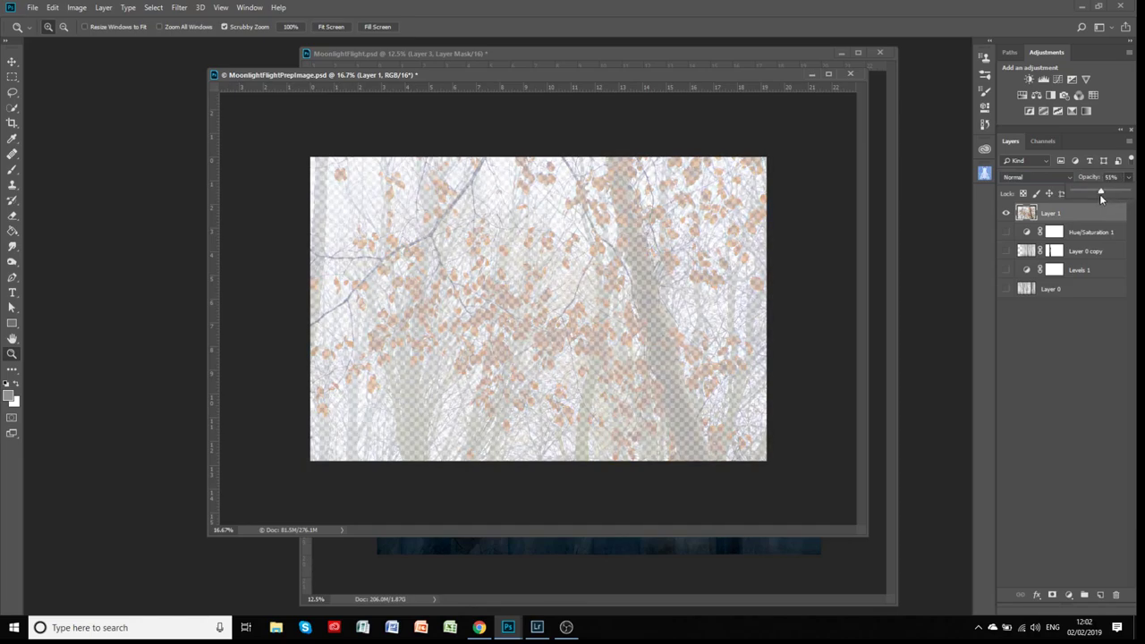
pyautogui.moveTo(1106, 196); pyautogui.dragTo(1108, 195)
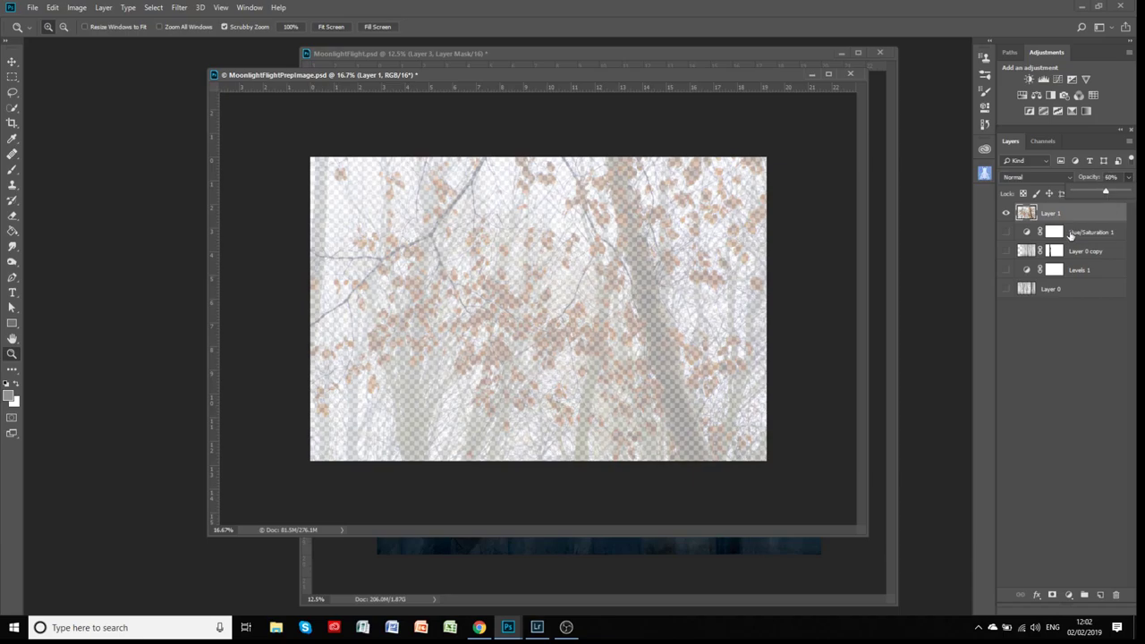
# Show all four layers beneath Layer 1, and set Layer 1's blend mode to Soft Light
pyautogui.click(1006, 232)
pyautogui.click(1006, 250)
pyautogui.click(1006, 270)
pyautogui.click(1006, 288)
pyautogui.click(1038, 178)
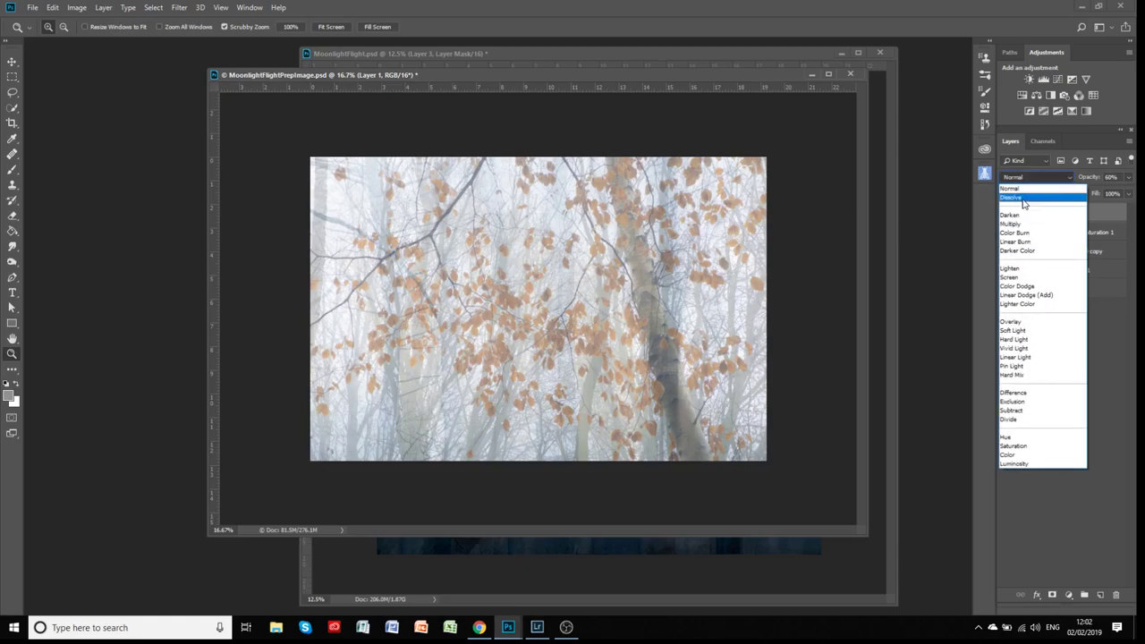
pyautogui.click(1008, 331)
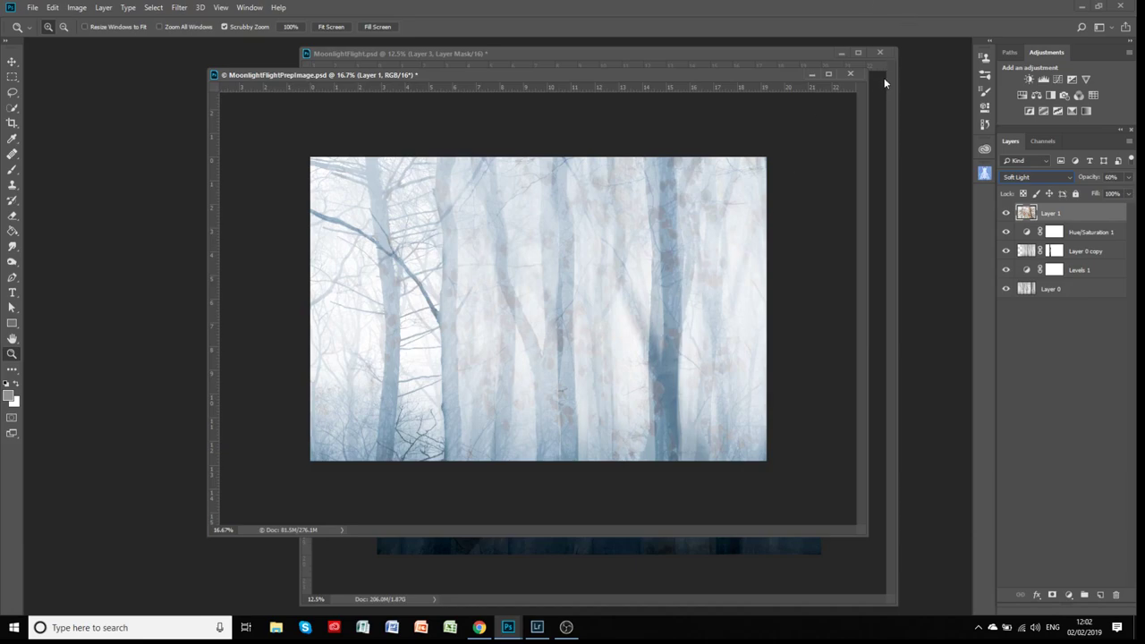
# Minimize the prep image and show only Layer 1 copy, Layer 1 and Background in MoonlightFlight.psd
pyautogui.click(813, 75)
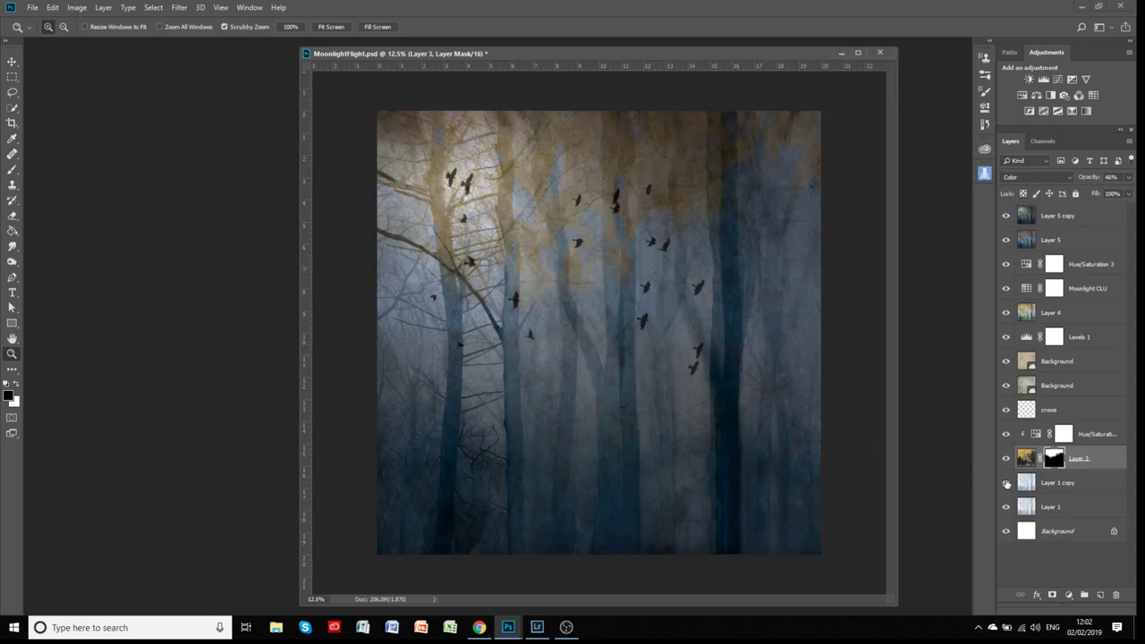
pyautogui.press('alt')
pyautogui.keyDown('alt'); pyautogui.click(1006, 459); pyautogui.keyUp('alt')
pyautogui.keyDown('alt'); pyautogui.click(1006, 459); pyautogui.keyUp('alt')
pyautogui.keyDown('alt'); pyautogui.click(1006, 483); pyautogui.keyUp('alt')
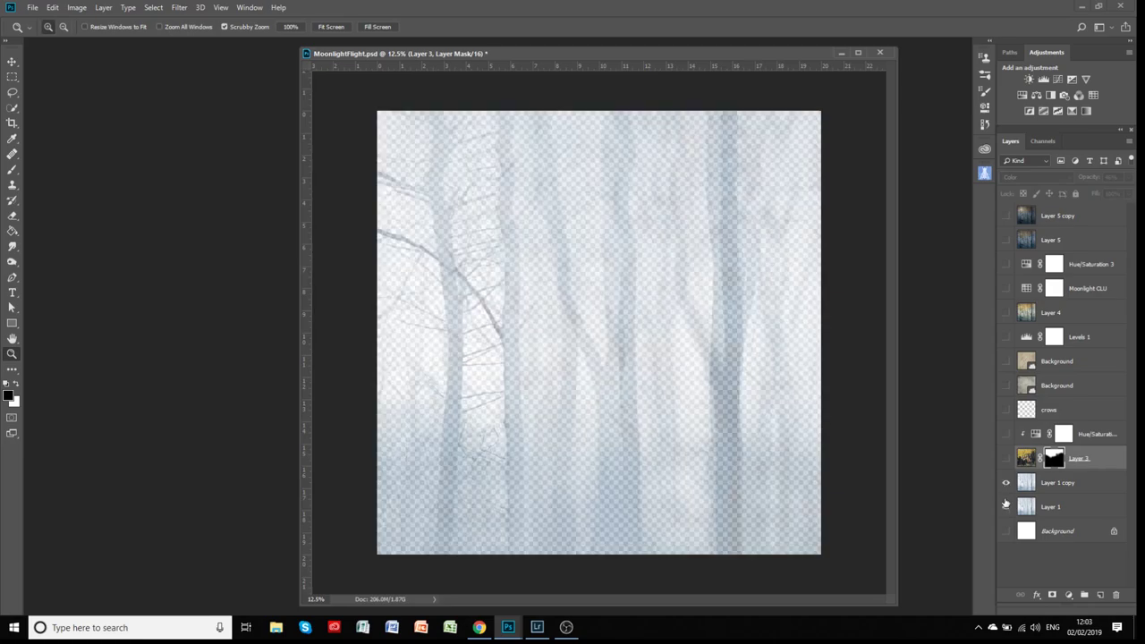
pyautogui.moveTo(1006, 507); pyautogui.dragTo(1006, 532)
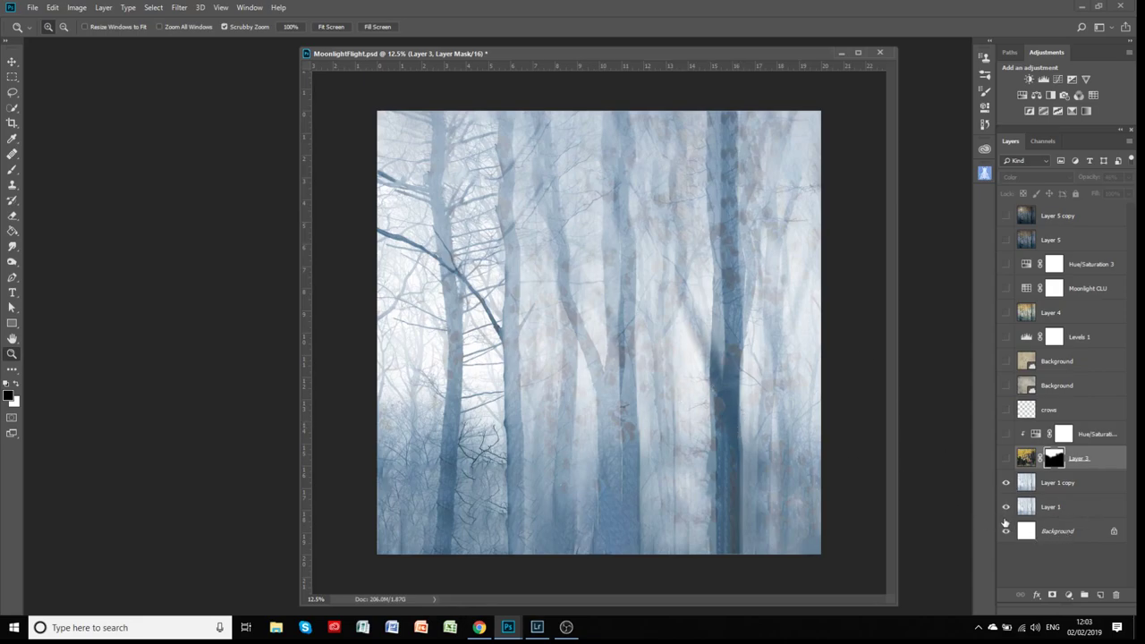
# Compare Layer 1 with and without Layer 1 copy over it, and select Layer 1 copy to check its blend settings
pyautogui.click(1059, 508)
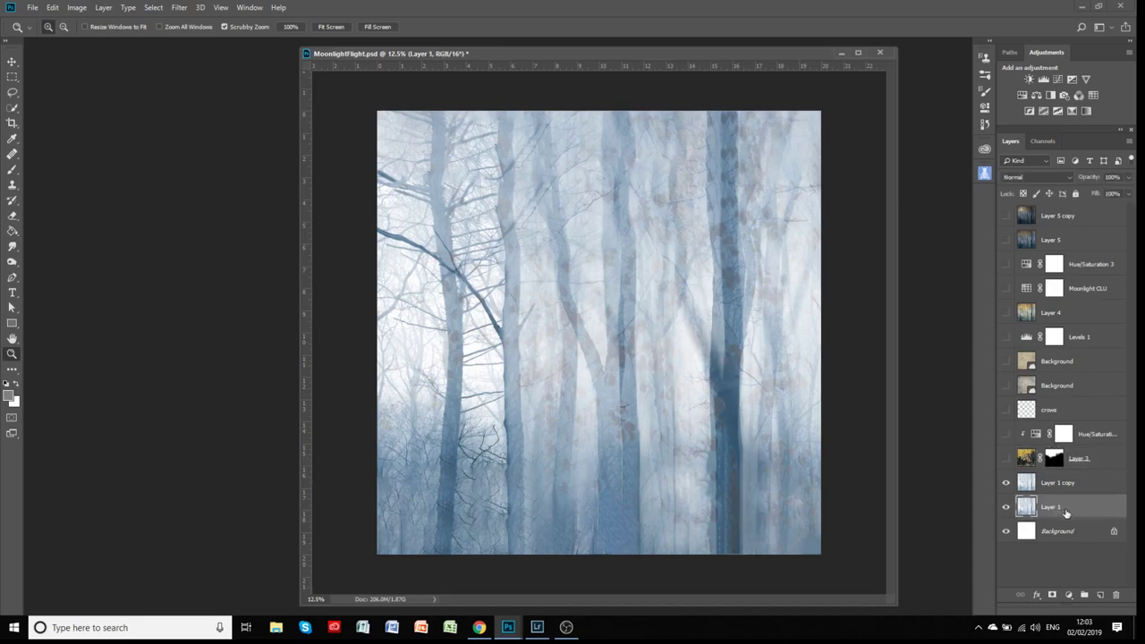
pyautogui.click(1006, 484)
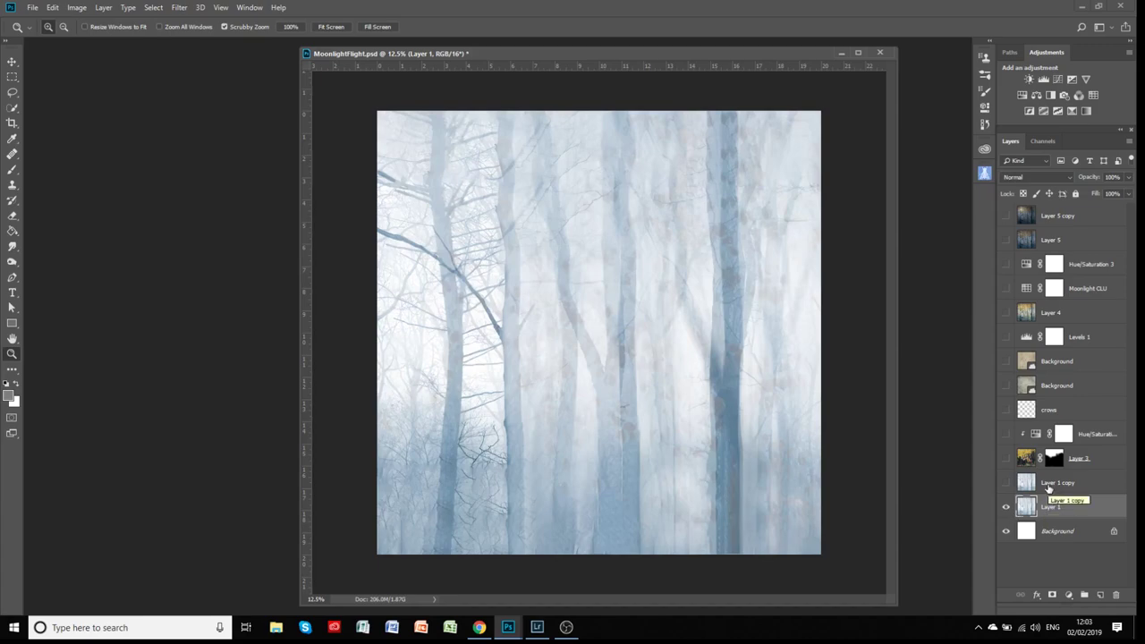
pyautogui.click(1006, 483)
pyautogui.click(1052, 486)
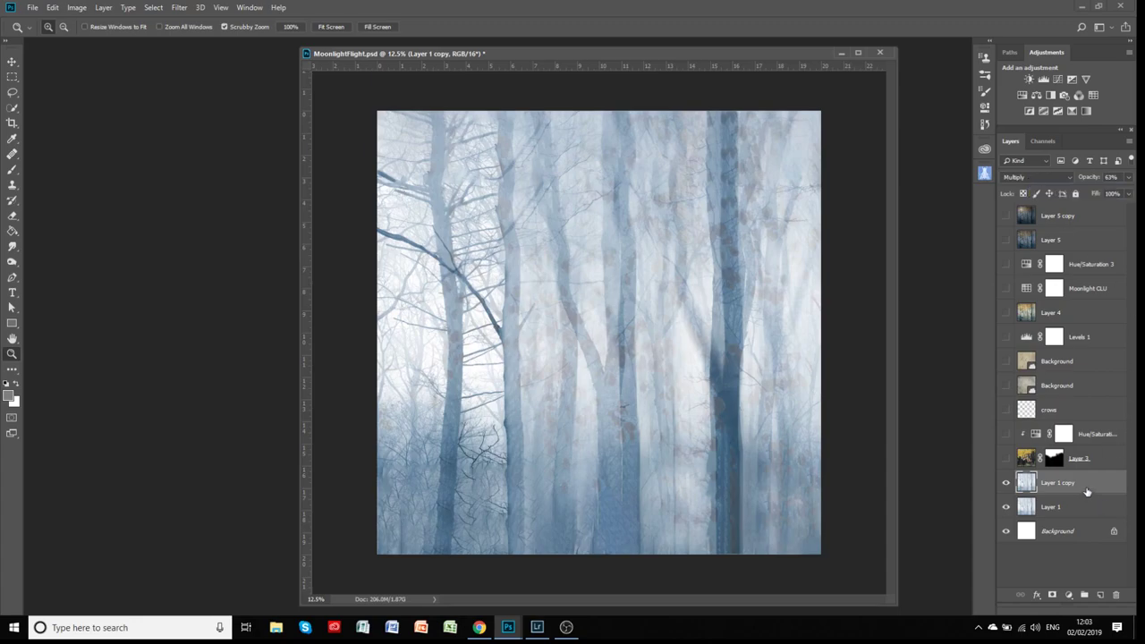
# Make Layer 3 visible, disable its layer mask, and select its image content
pyautogui.click(1006, 458)
pyautogui.click(1055, 458)
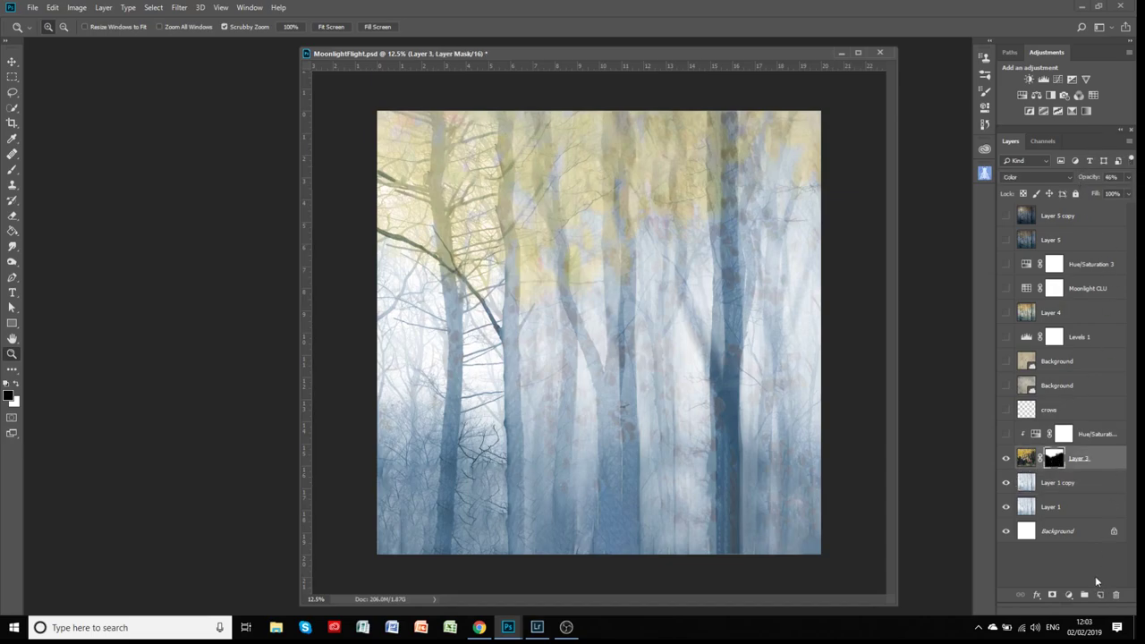
pyautogui.rightClick(1054, 457)
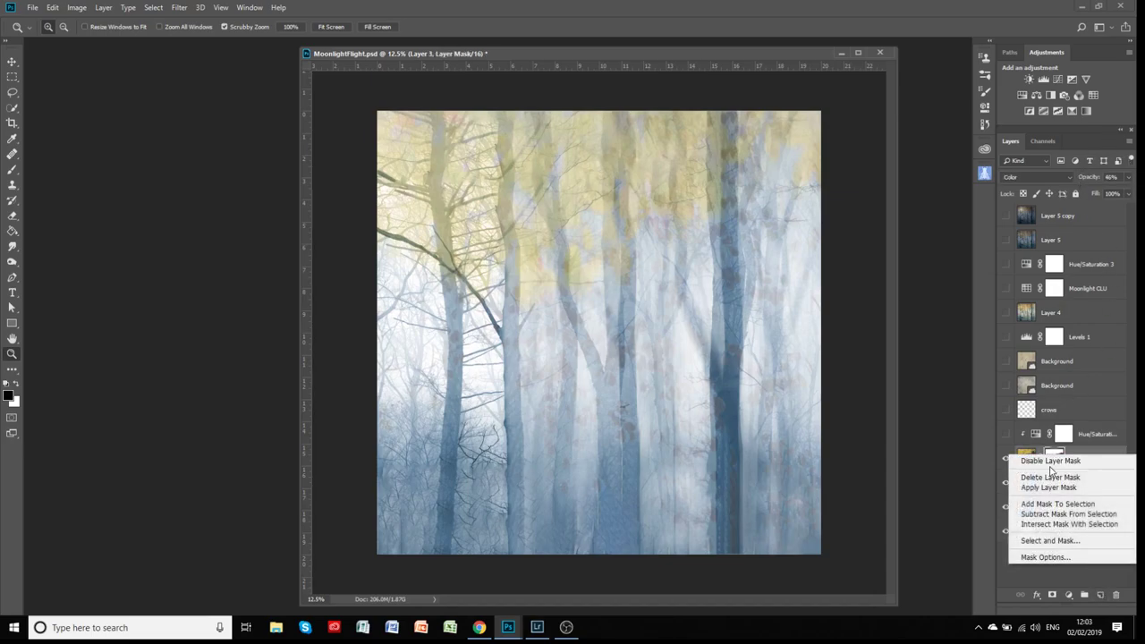
pyautogui.click(1049, 461)
pyautogui.click(1027, 459)
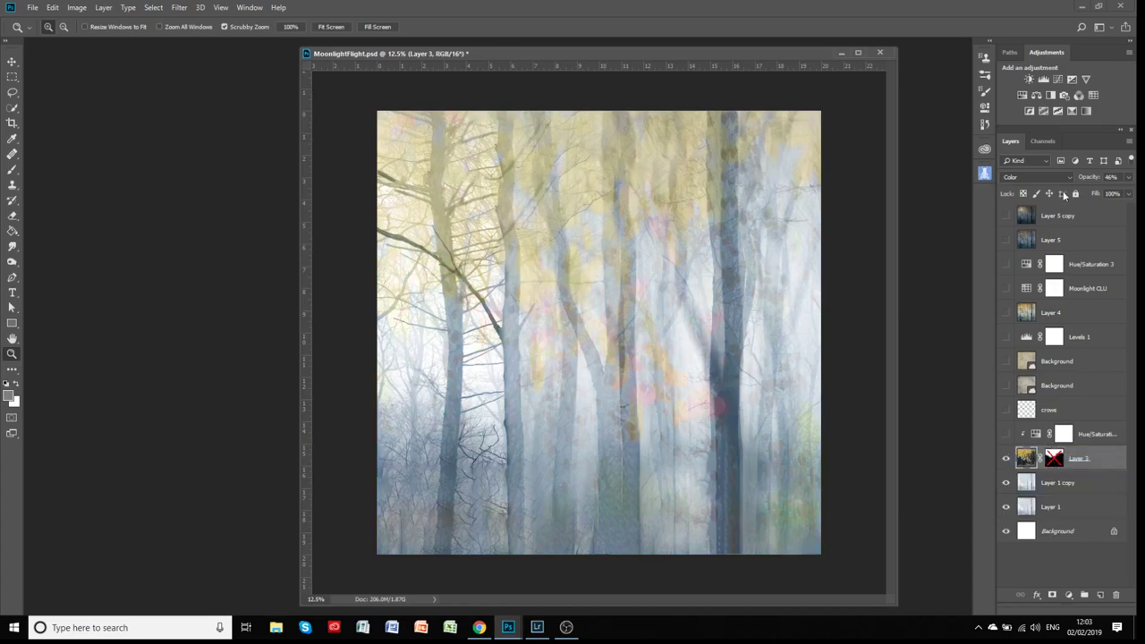
# Preview Layer 3 in Normal blend mode, and return it to Color
pyautogui.click(1012, 177)
pyautogui.click(1014, 184)
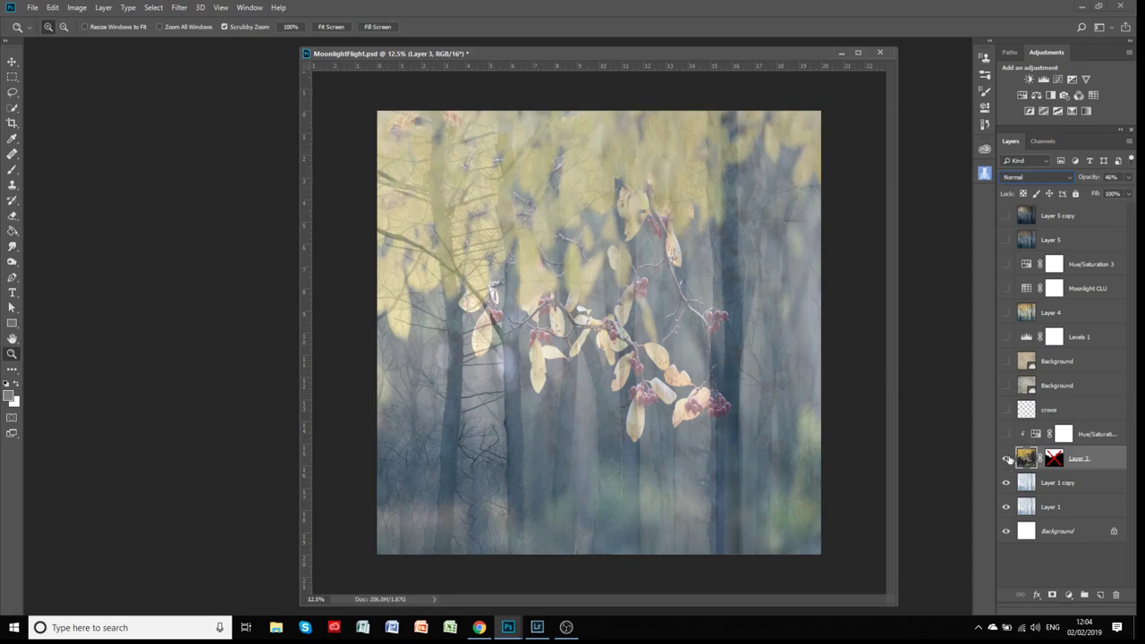
pyautogui.click(1030, 178)
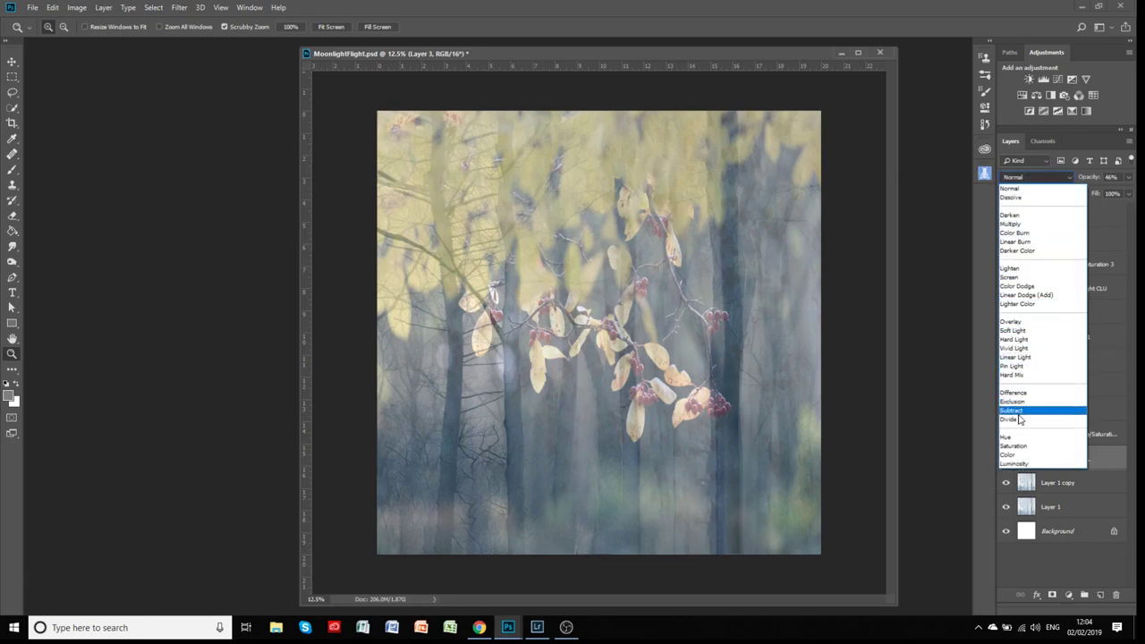
pyautogui.click(1009, 455)
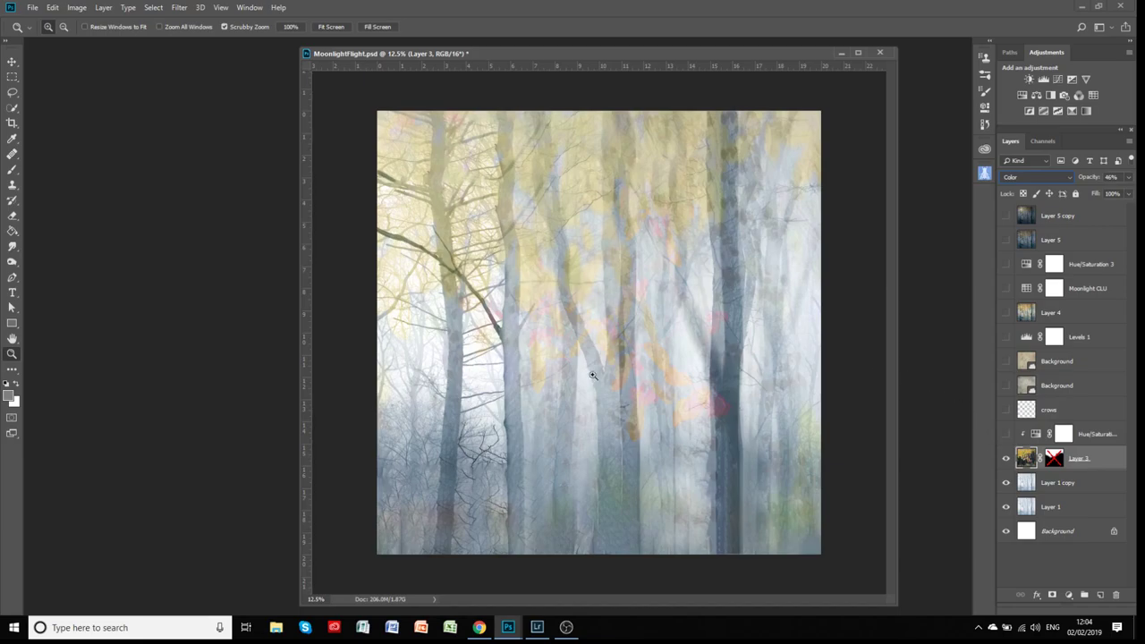
# Try Multiply as Layer 3's blend mode, and set it to Normal
pyautogui.click(1021, 177)
pyautogui.click(1020, 221)
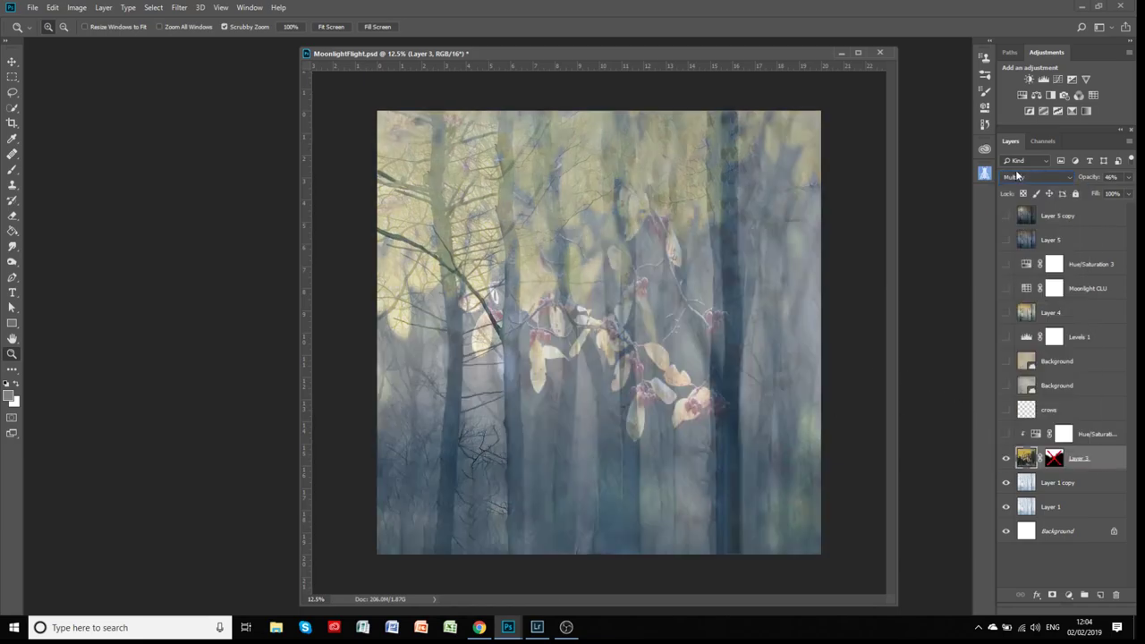
pyautogui.click(1025, 178)
pyautogui.click(1025, 178)
pyautogui.click(1025, 178)
pyautogui.click(1022, 188)
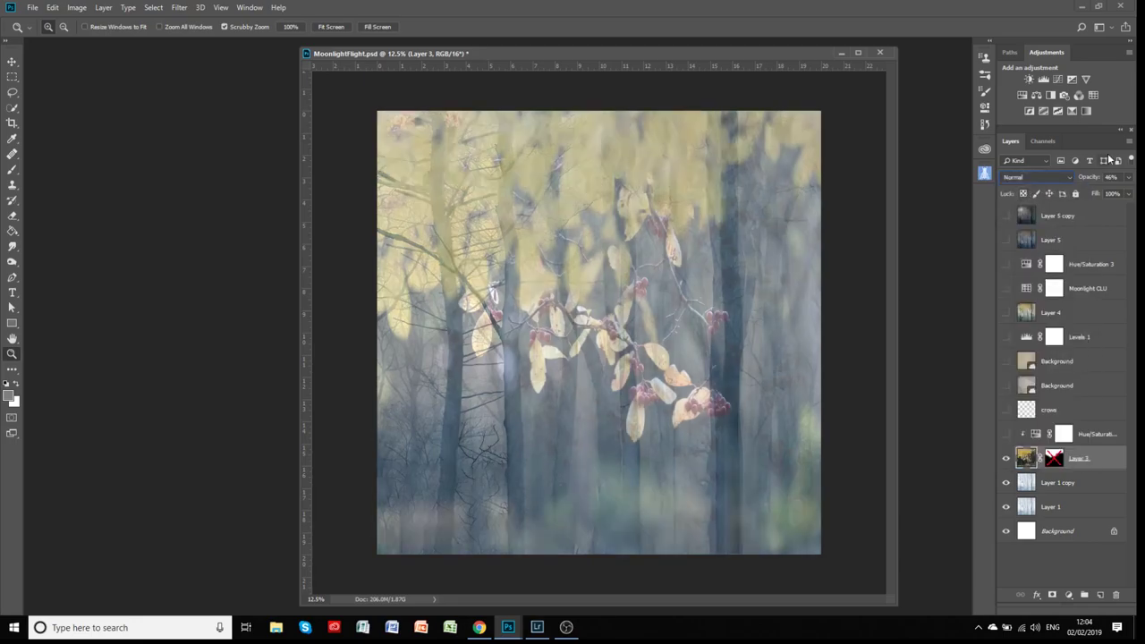
# Preview Layer 3 in successive blend modes, including Linear Burn, Darker Color, Screen, Lighter Color, Hard Mix and Subtract, and settle on Color
pyautogui.press('Down')
pyautogui.press('Down')
pyautogui.press('Down')
pyautogui.press('Down')
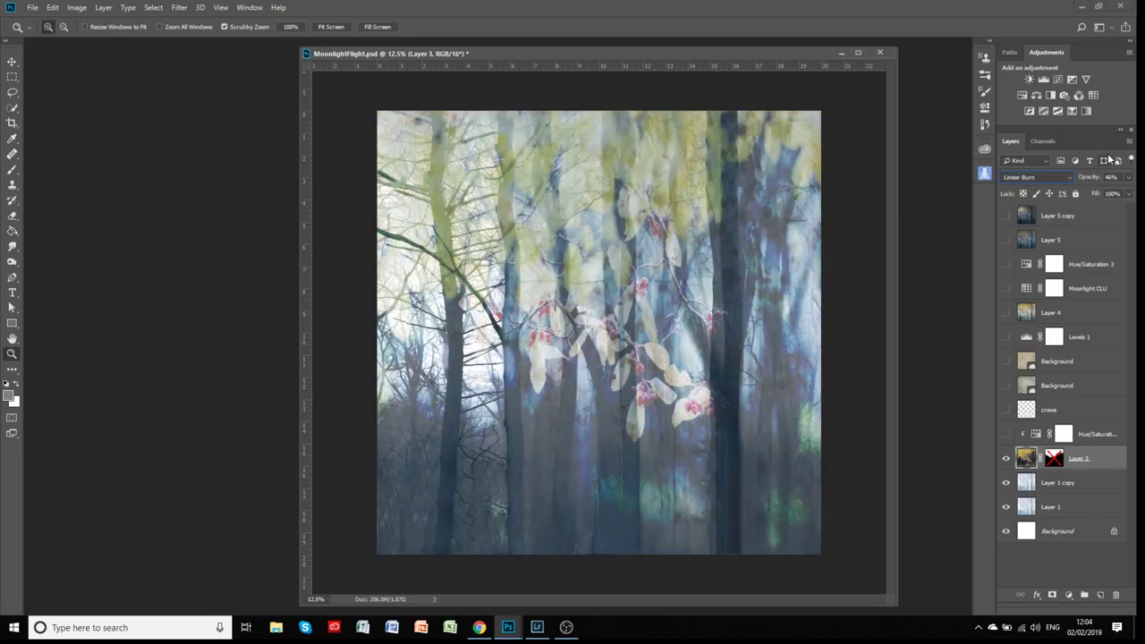
pyautogui.press('Down')
pyautogui.press('Down')
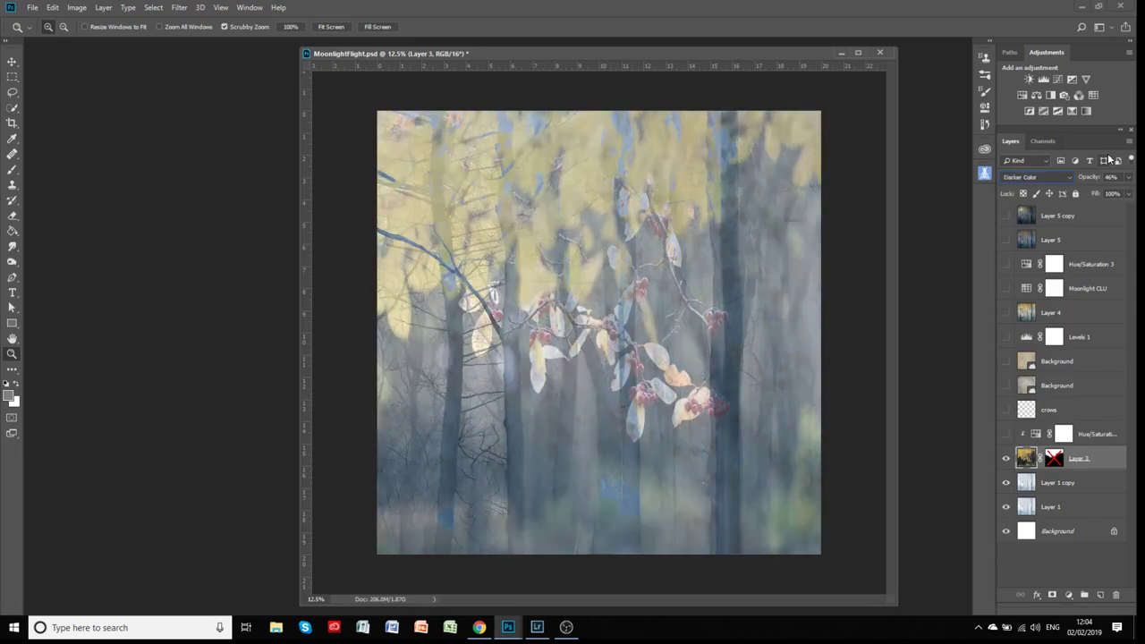
pyautogui.press('Down')
pyautogui.press('Down')
pyautogui.press('Down')
pyautogui.press('Down')
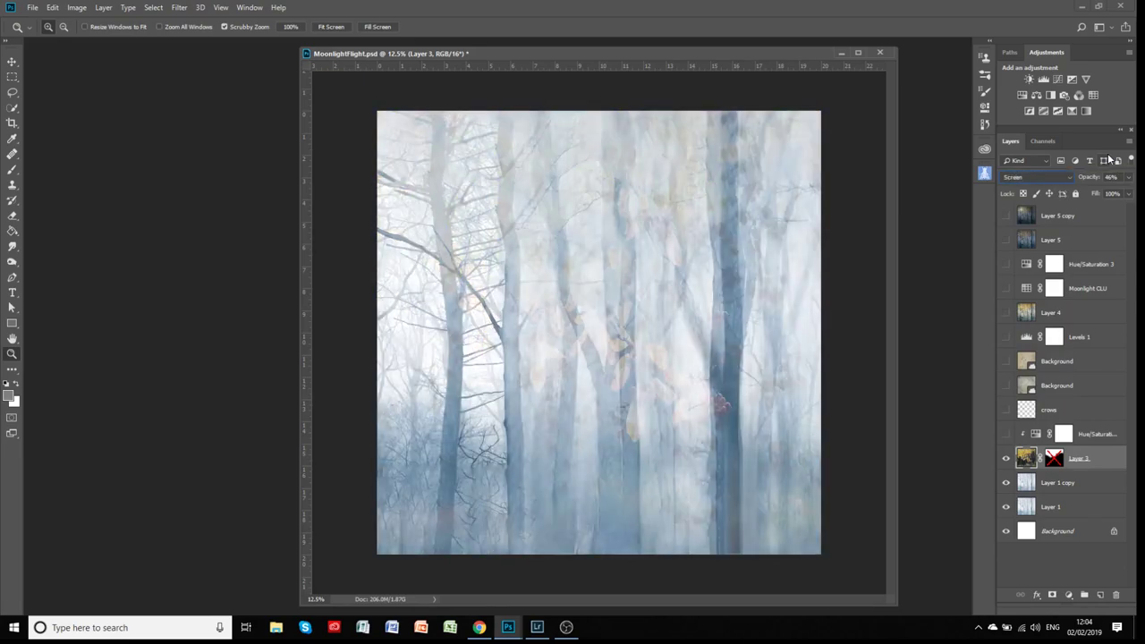
pyautogui.press('Down')
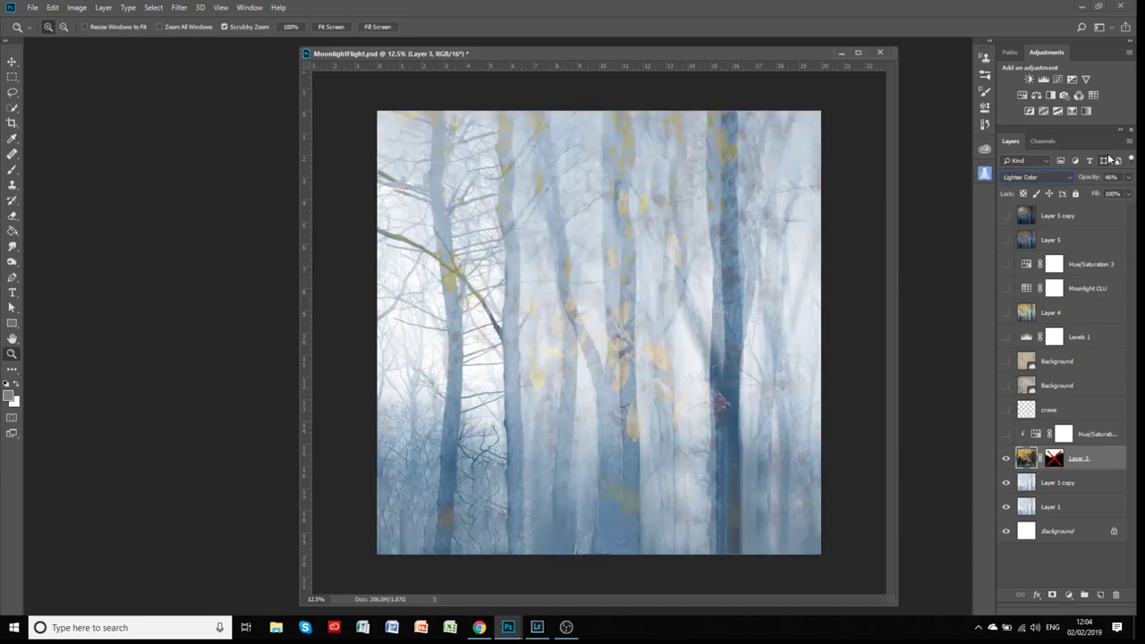
pyautogui.press('Down')
pyautogui.press('Down')
pyautogui.press('Down')
pyautogui.press('Down')
pyautogui.press('Down')
pyautogui.press('Down')
pyautogui.press('Down')
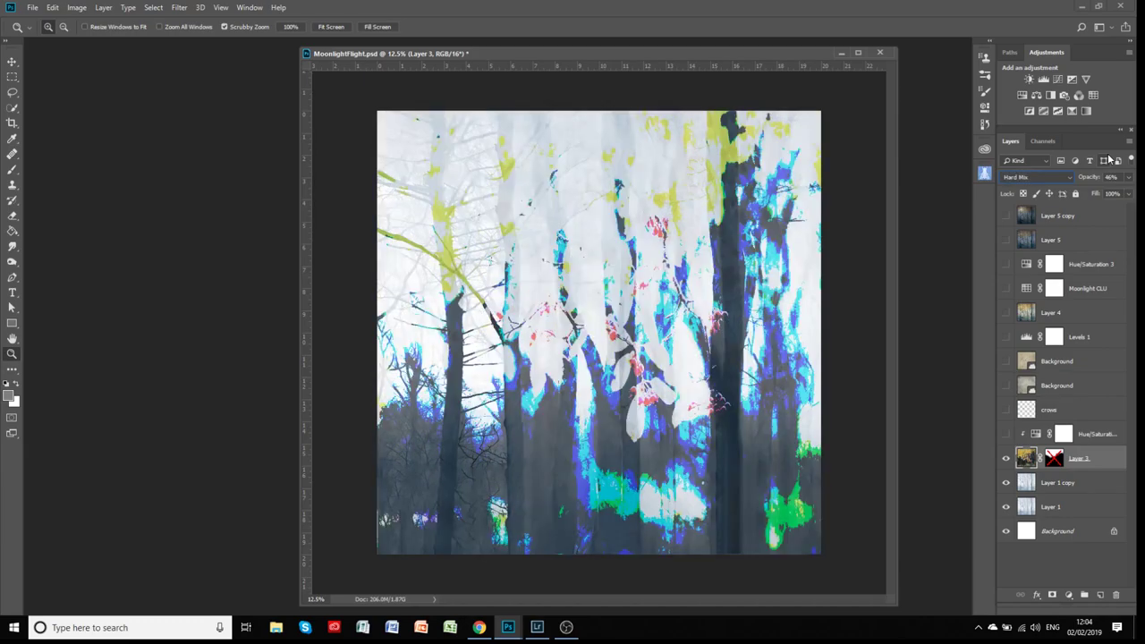
pyautogui.press('Down')
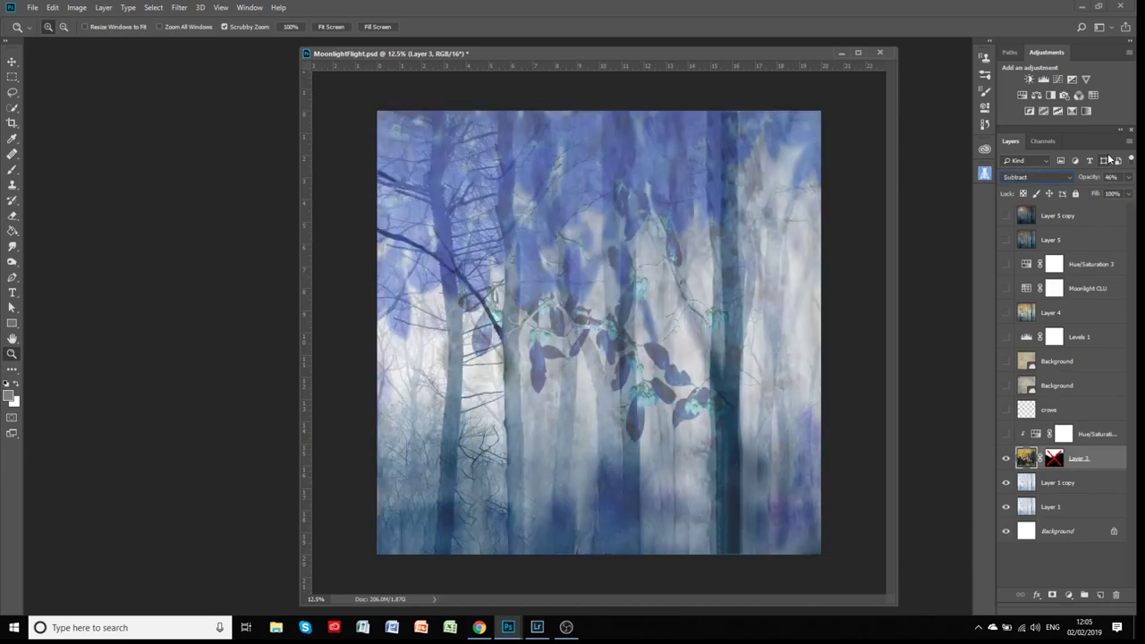
pyautogui.press('Down')
pyautogui.press('Down')
pyautogui.press('Down')
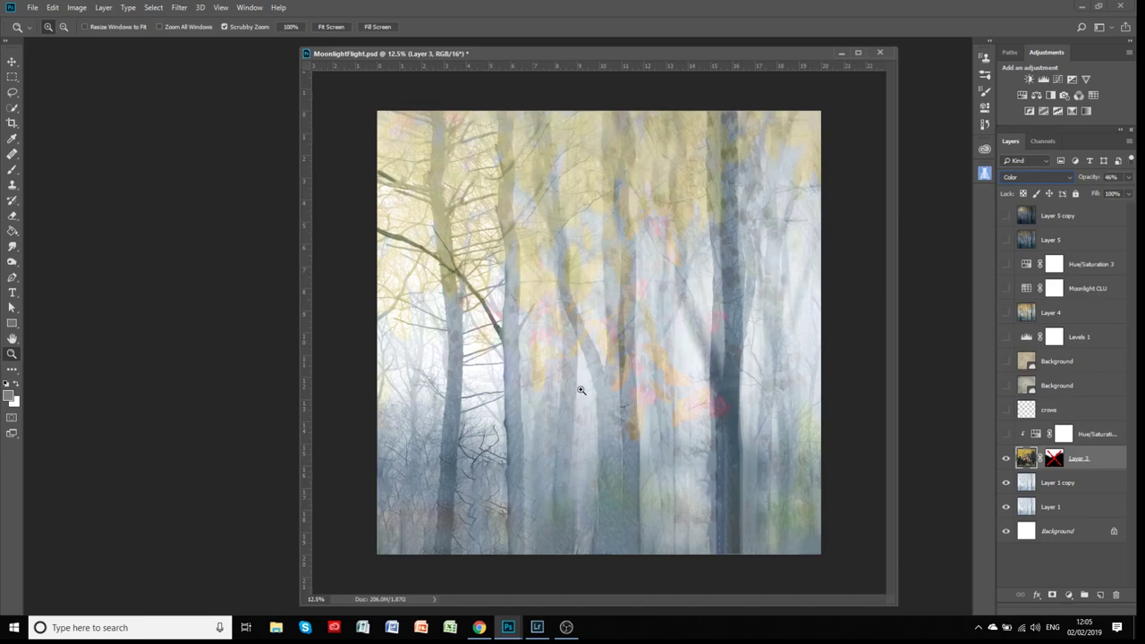
# Re-enable Layer 3's layer mask, choose the Brush tool, and select Layer 3's image content
pyautogui.click(1054, 459)
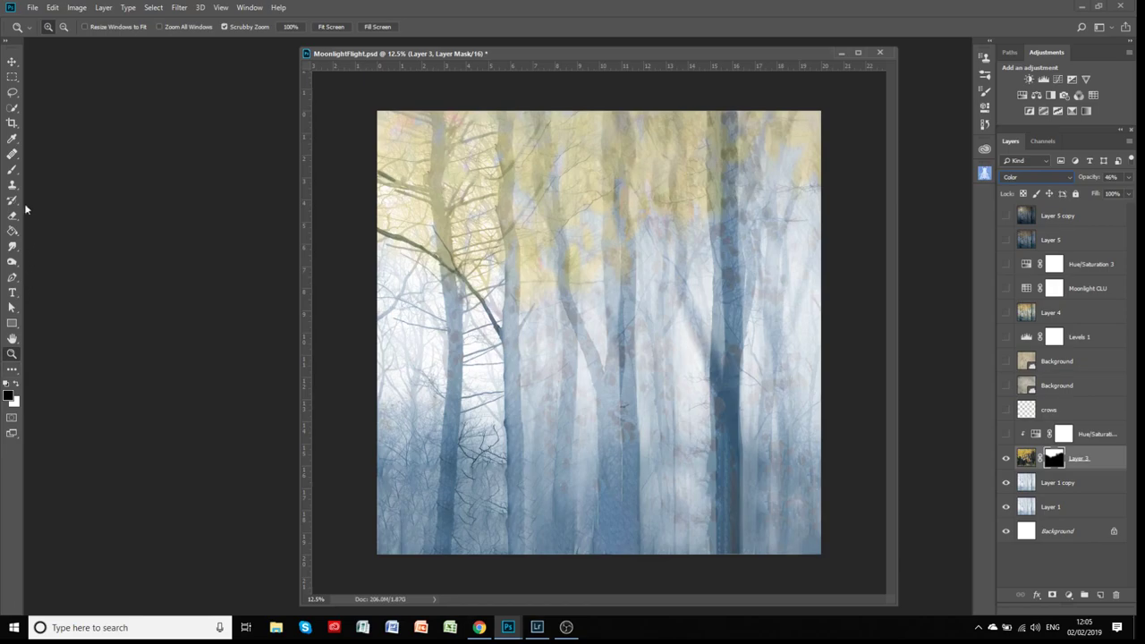
pyautogui.click(12, 169)
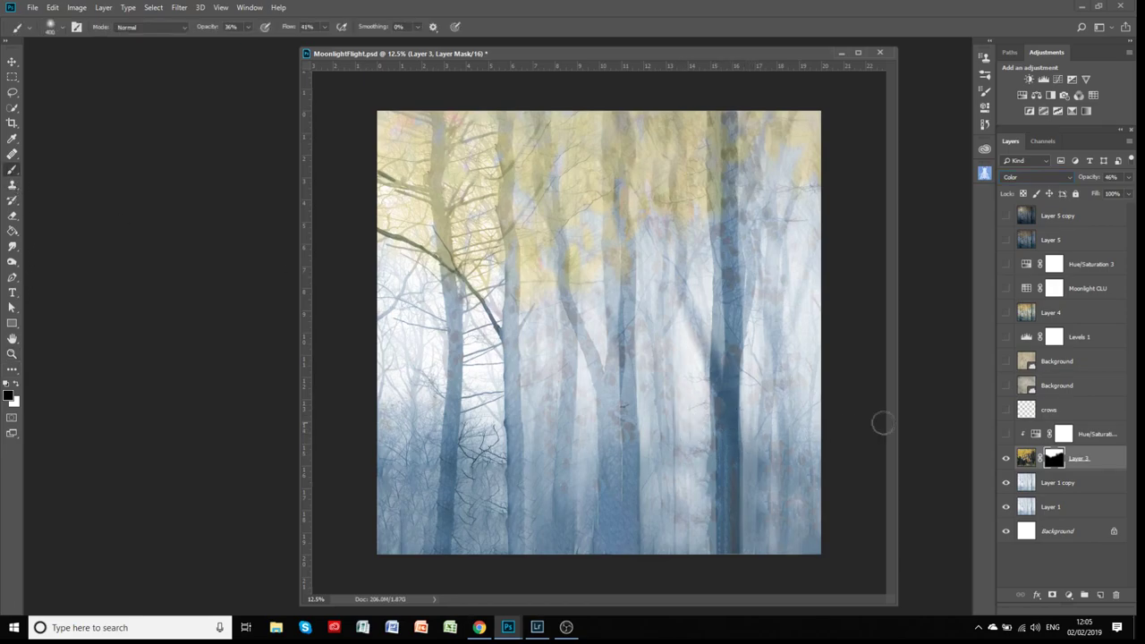
pyautogui.click(1052, 485)
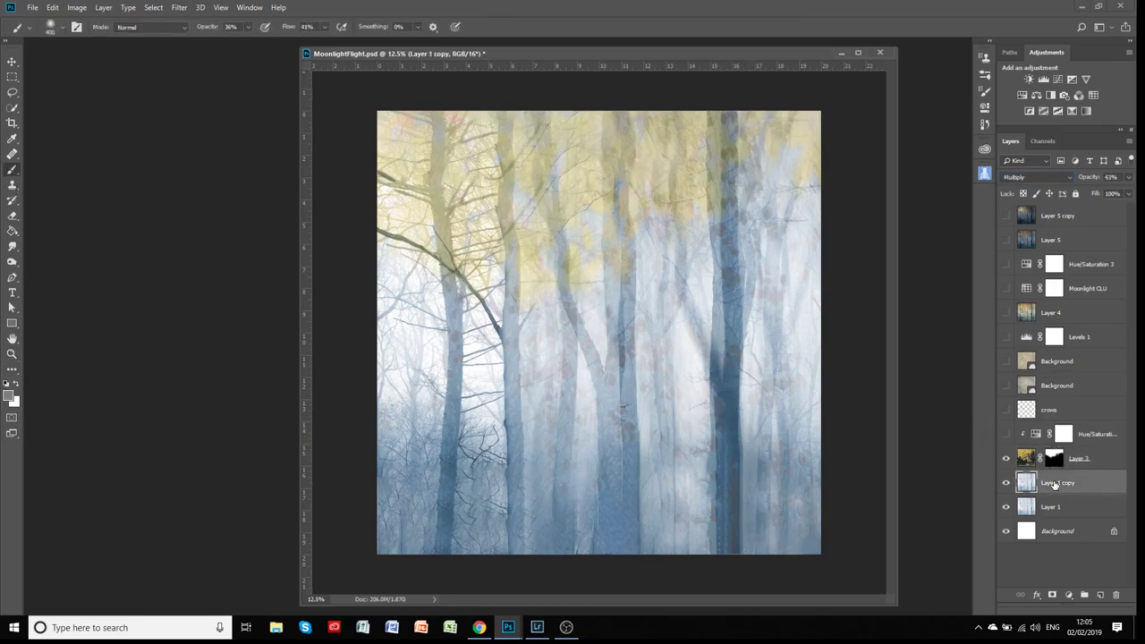
pyautogui.rightClick(1026, 458)
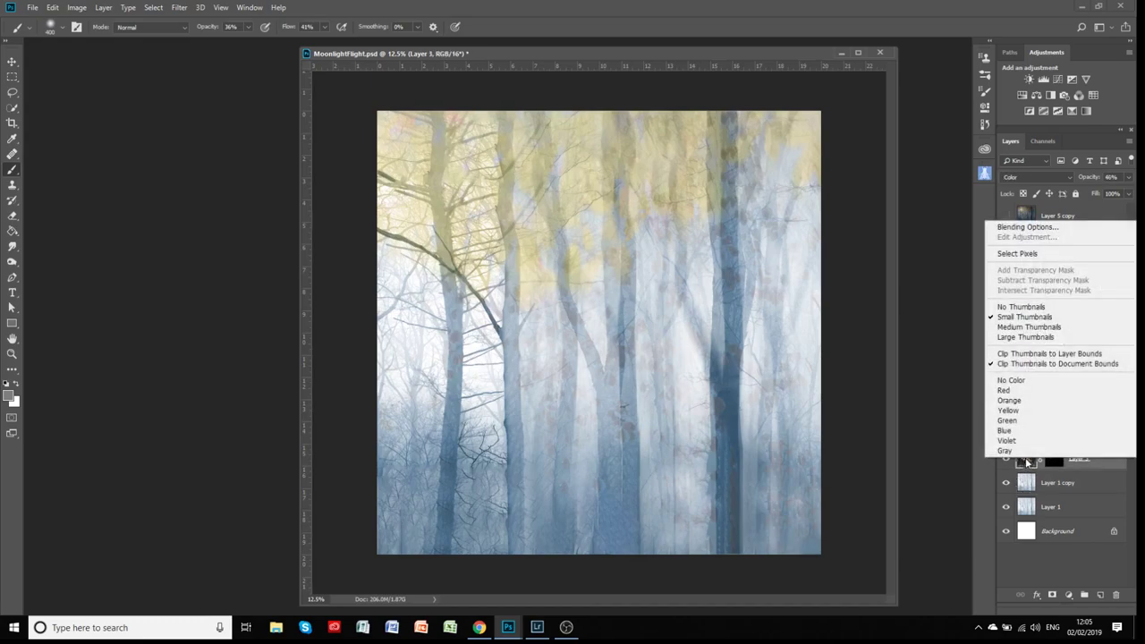
pyautogui.click(1077, 470)
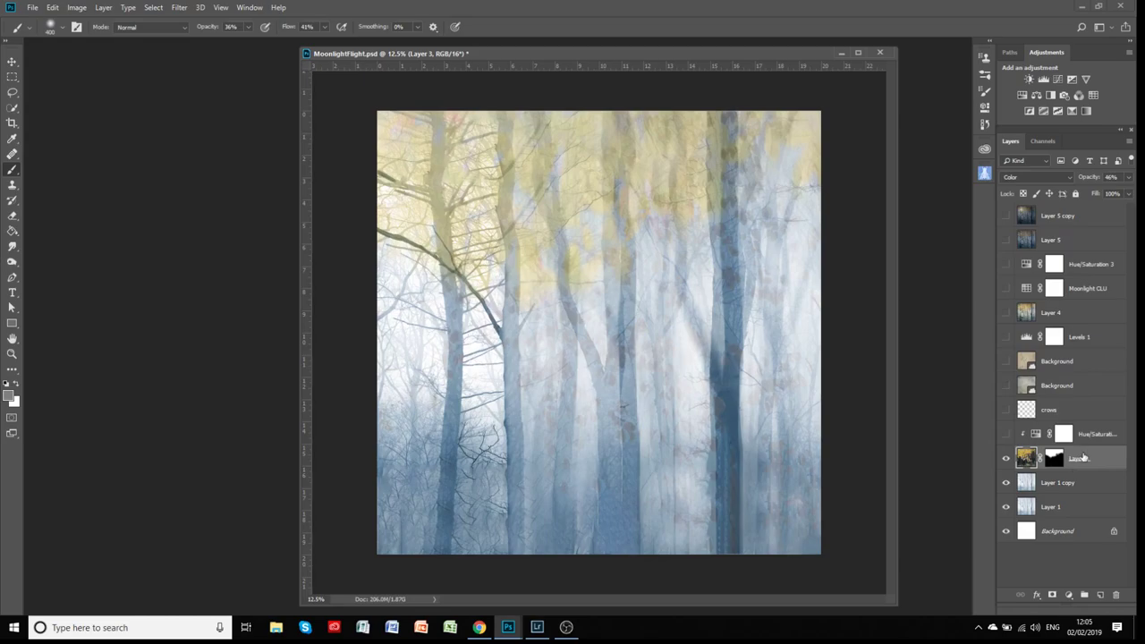
# Duplicate Layer 3, hide the original, and replace the copy's layer mask with a new white one
pyautogui.hotkey('ctrl', 'j')
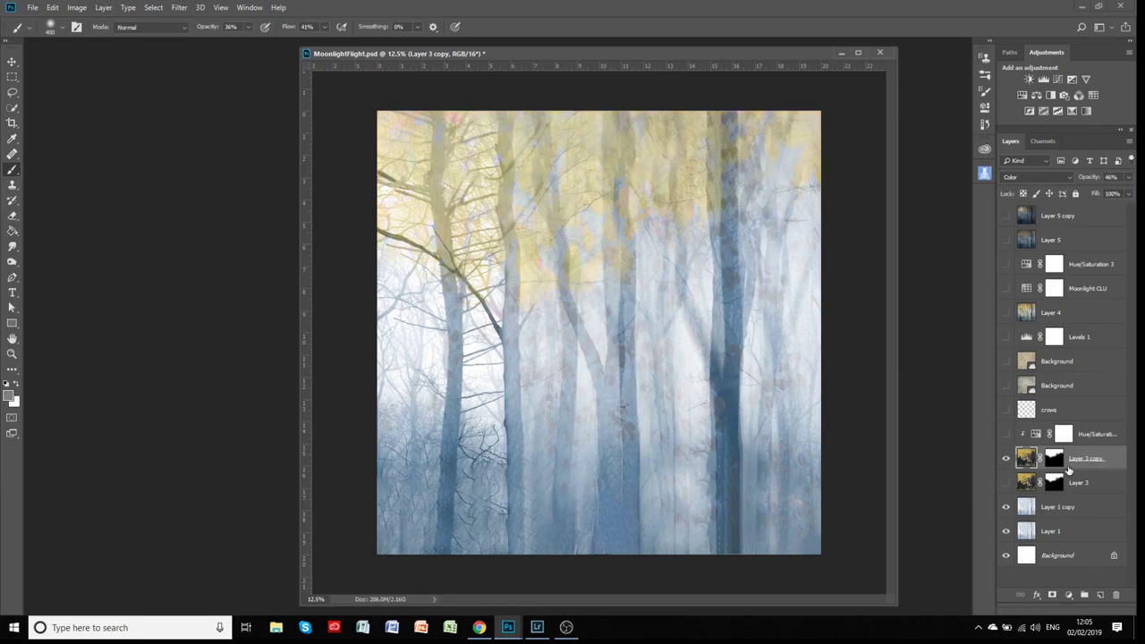
pyautogui.click(1053, 459)
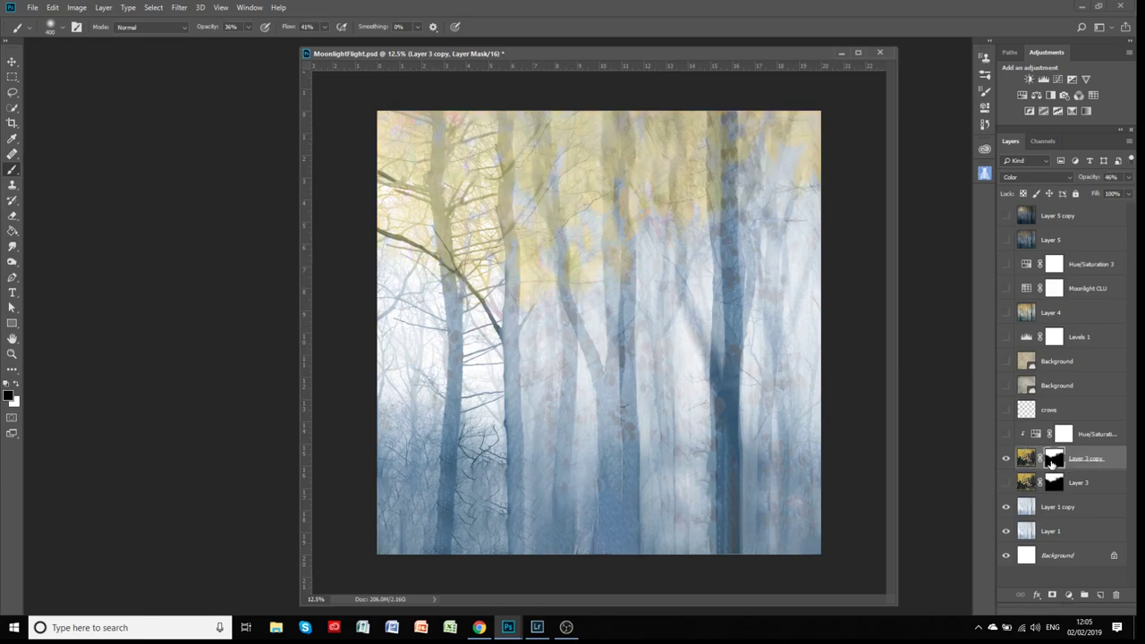
pyautogui.rightClick(1053, 458)
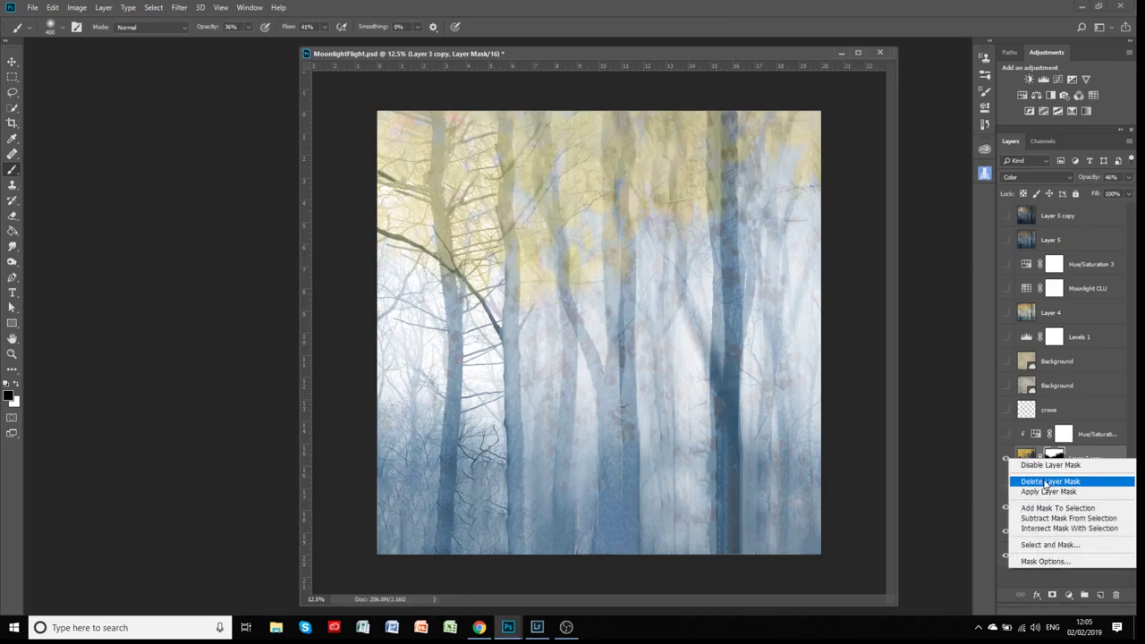
pyautogui.click(1056, 479)
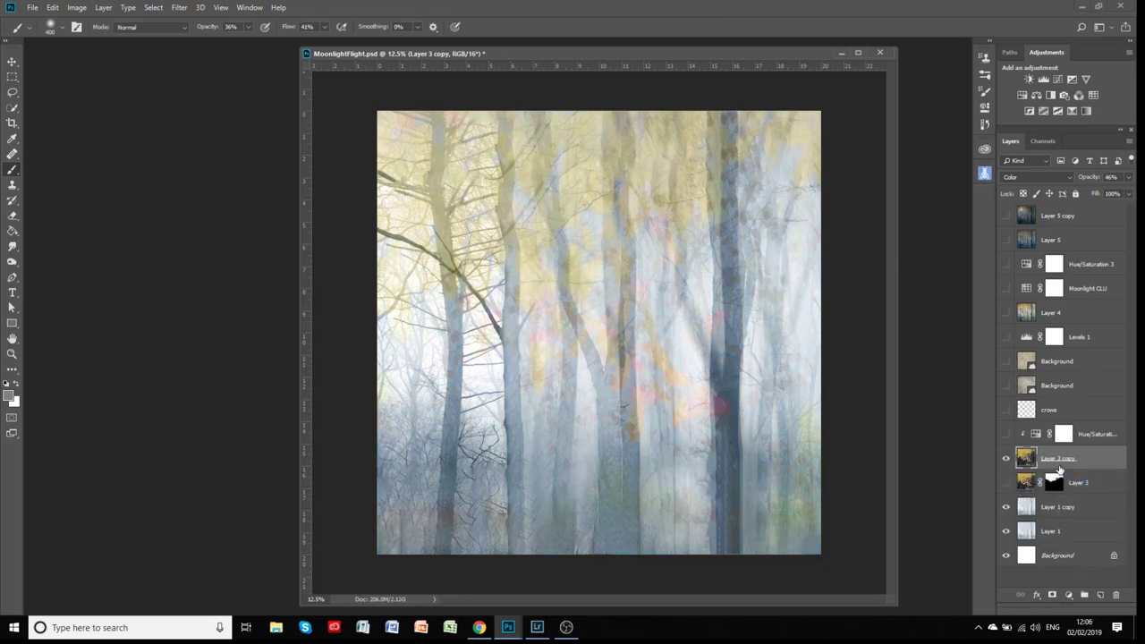
pyautogui.click(1053, 594)
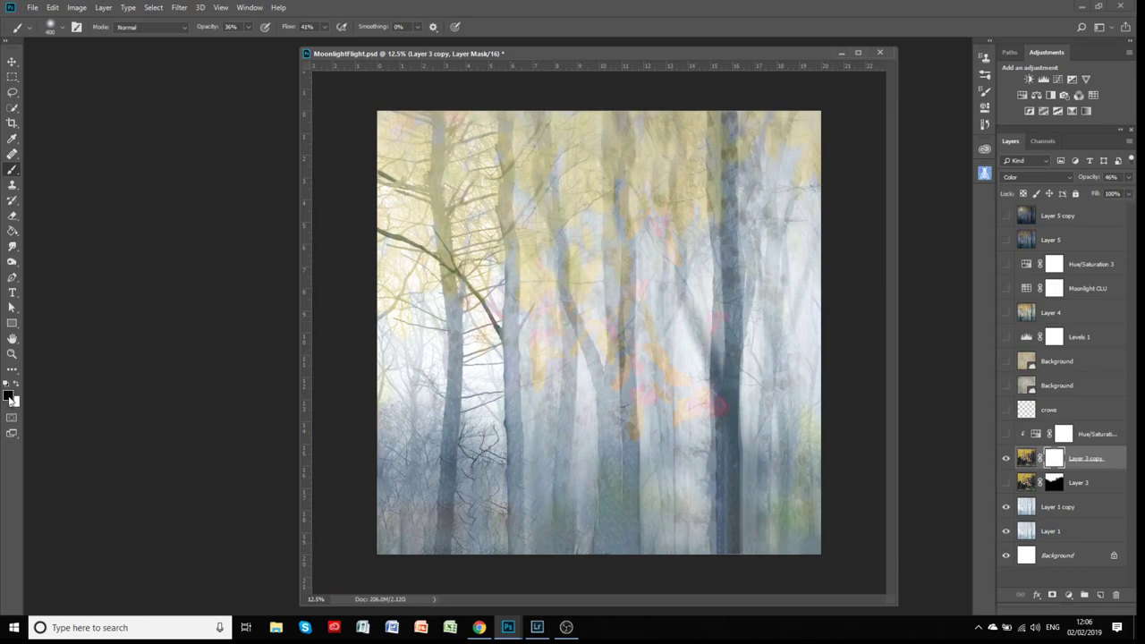
# Paint black on Layer 3 copy's mask with a large brush at 100% flow, hiding the colour over the lower forest
pyautogui.press('x')
pyautogui.click(15, 387)
pyautogui.moveTo(247, 27)
pyautogui.mouseDown()
pyautogui.moveTo(251, 38)
pyautogui.moveTo(337, 31)
pyautogui.moveTo(360, 40)
pyautogui.mouseUp()
pyautogui.click(324, 28)
pyautogui.moveTo(637, 340)
pyautogui.mouseDown()
pyautogui.moveTo(646, 352)
pyautogui.moveTo(641, 302)
pyautogui.moveTo(662, 301)
pyautogui.mouseUp()
pyautogui.moveTo(631, 466)
pyautogui.mouseDown()
pyautogui.moveTo(683, 466)
pyautogui.moveTo(684, 455)
pyautogui.moveTo(639, 529)
pyautogui.mouseUp()
# Set the brush to 55% opacity and 64% flow, and mask out more of Layer 3 copy over the trees at the image's right side
pyautogui.click(248, 27)
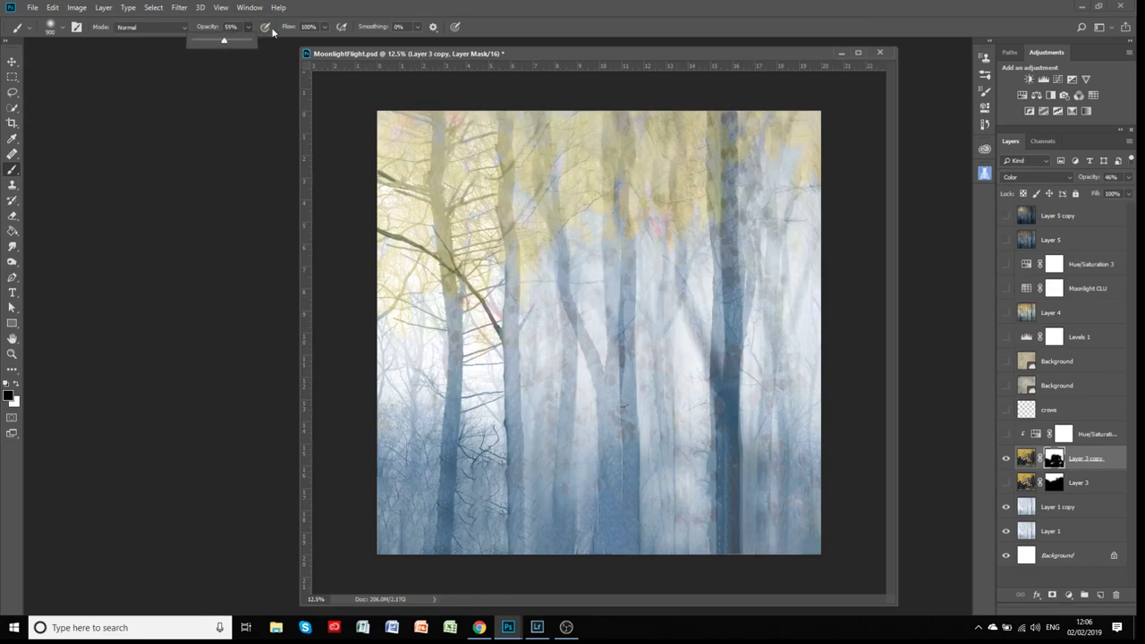
pyautogui.click(324, 27)
pyautogui.moveTo(330, 41); pyautogui.dragTo(308, 42)
pyautogui.moveTo(775, 273); pyautogui.dragTo(799, 227)
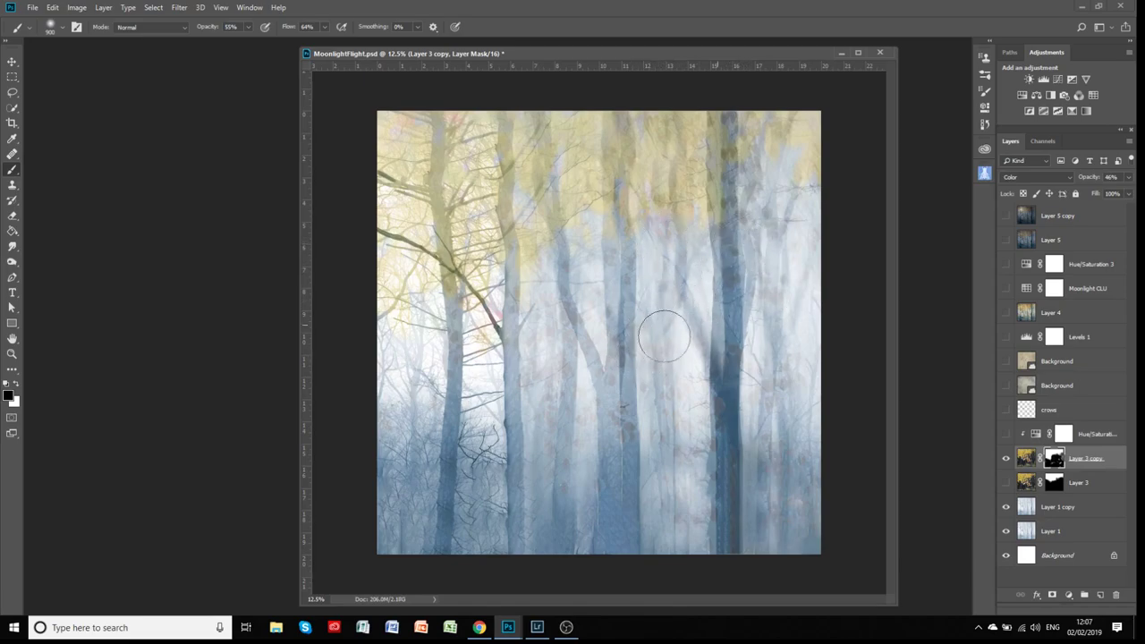
# Return from Layer 3 copy to the original Layer 3, and make the Hue/Saturation 2 adjustment visible
pyautogui.click(1005, 458)
pyautogui.click(1005, 482)
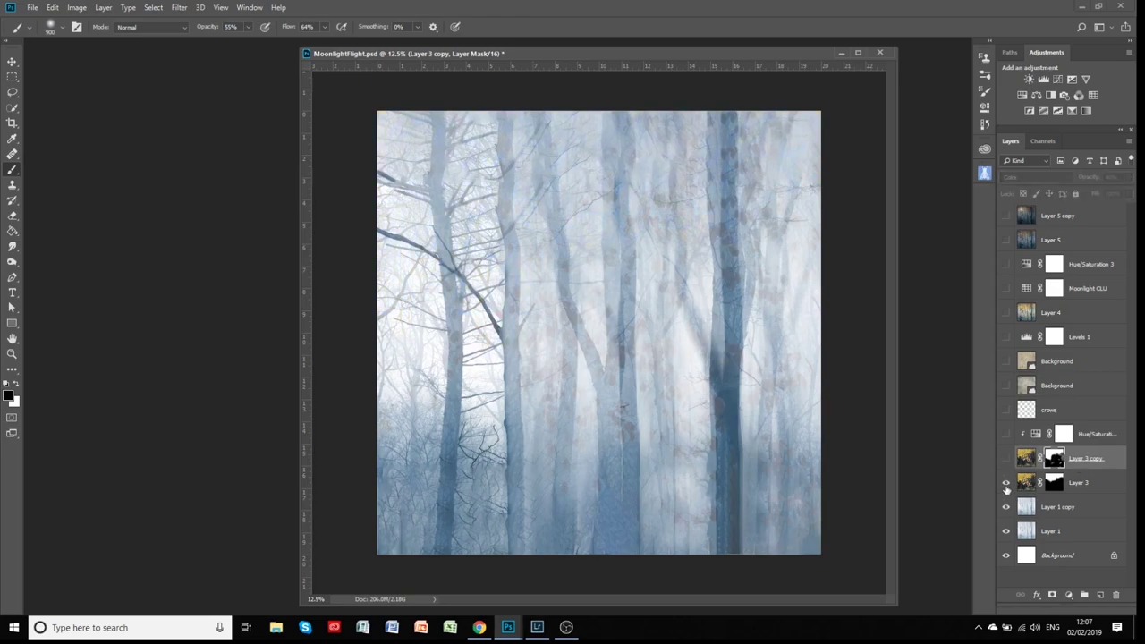
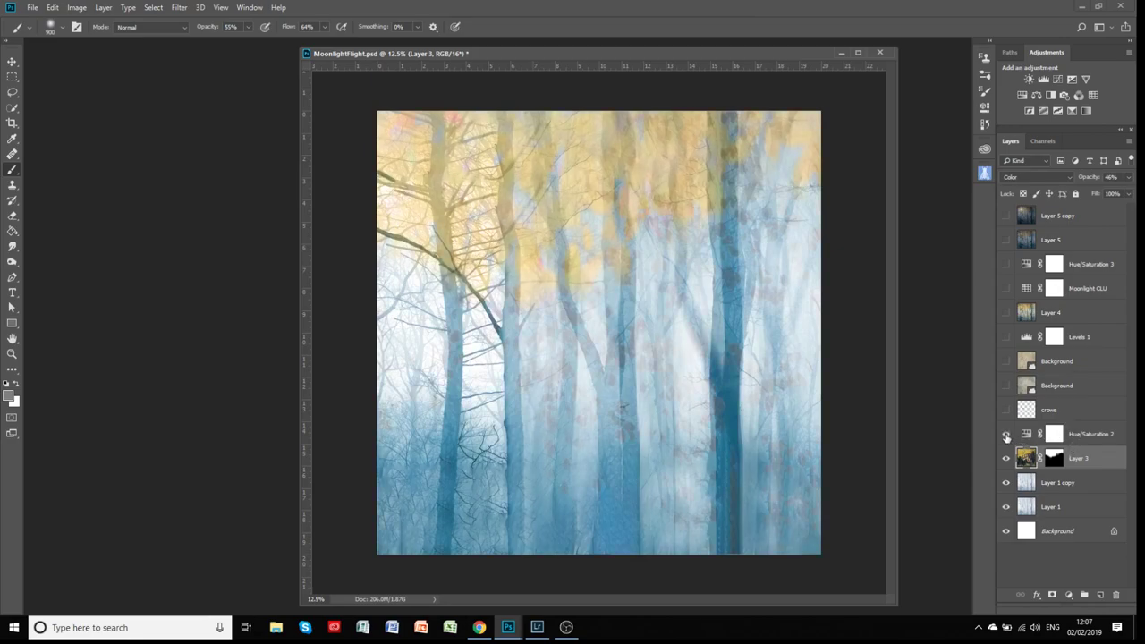
pyautogui.click(1006, 436)
# Open the Hue/Saturation 2 adjustment's settings and examine the Master hue setting
pyautogui.doubleClick(1026, 434)
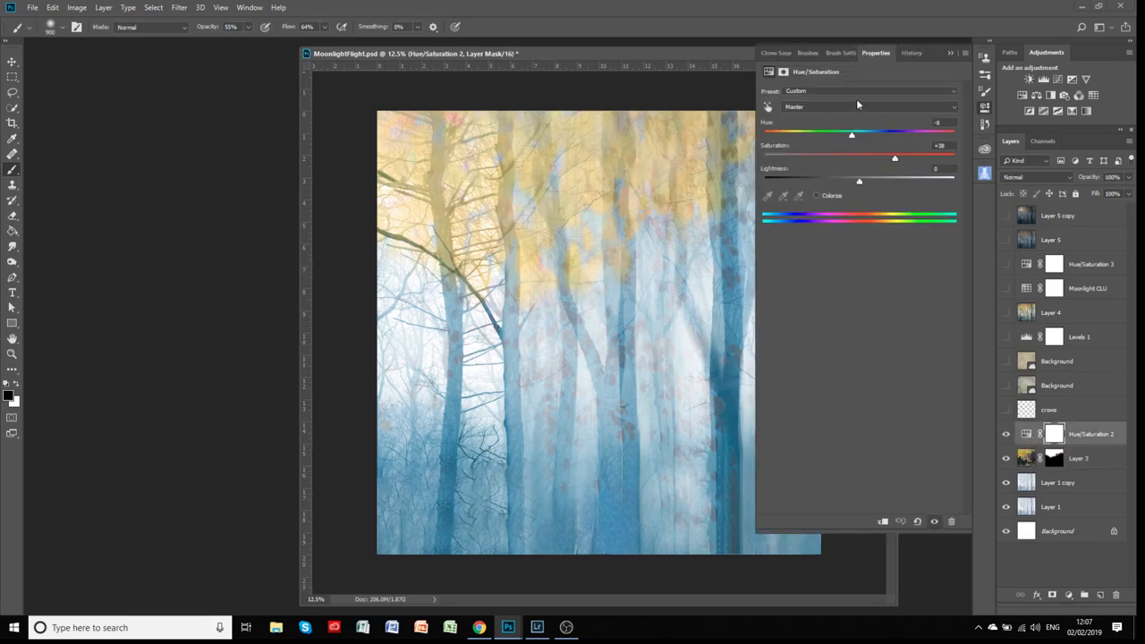
pyautogui.click(813, 104)
pyautogui.click(814, 105)
pyautogui.moveTo(850, 137)
pyautogui.mouseDown()
pyautogui.moveTo(873, 139)
pyautogui.moveTo(853, 140)
pyautogui.mouseUp()
# Examine the individual colour ranges of Hue/Saturation 2, including Greens, Blues and Magentas, return to Master, and close the settings
pyautogui.click(814, 108)
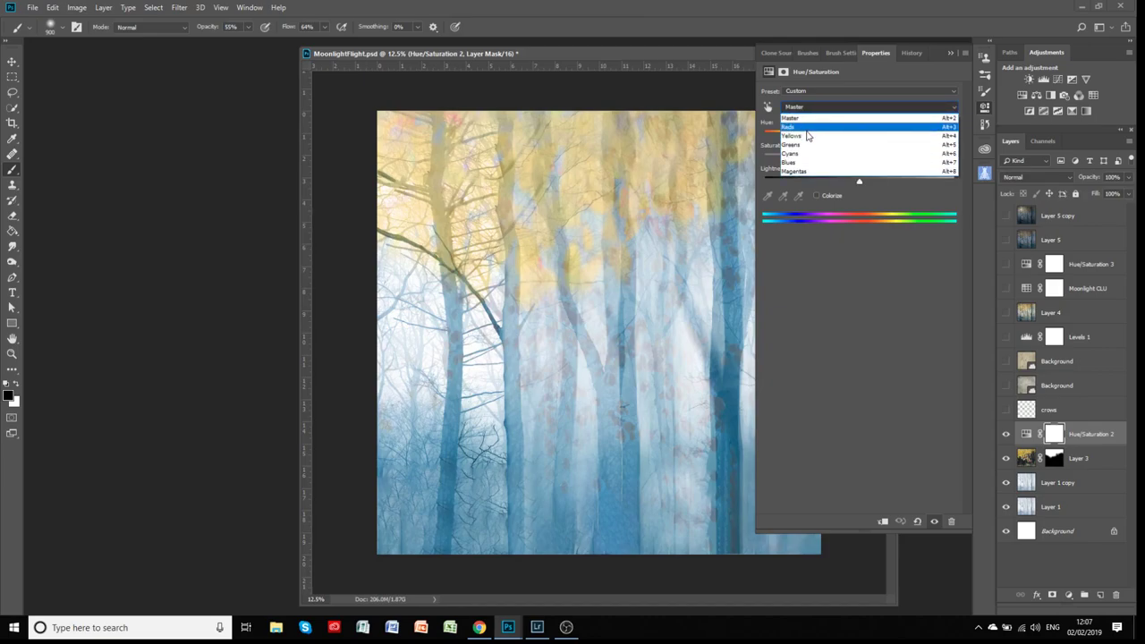
pyautogui.click(807, 131)
pyautogui.click(801, 109)
pyautogui.click(802, 131)
pyautogui.click(796, 109)
pyautogui.click(796, 143)
pyautogui.click(798, 109)
pyautogui.click(796, 162)
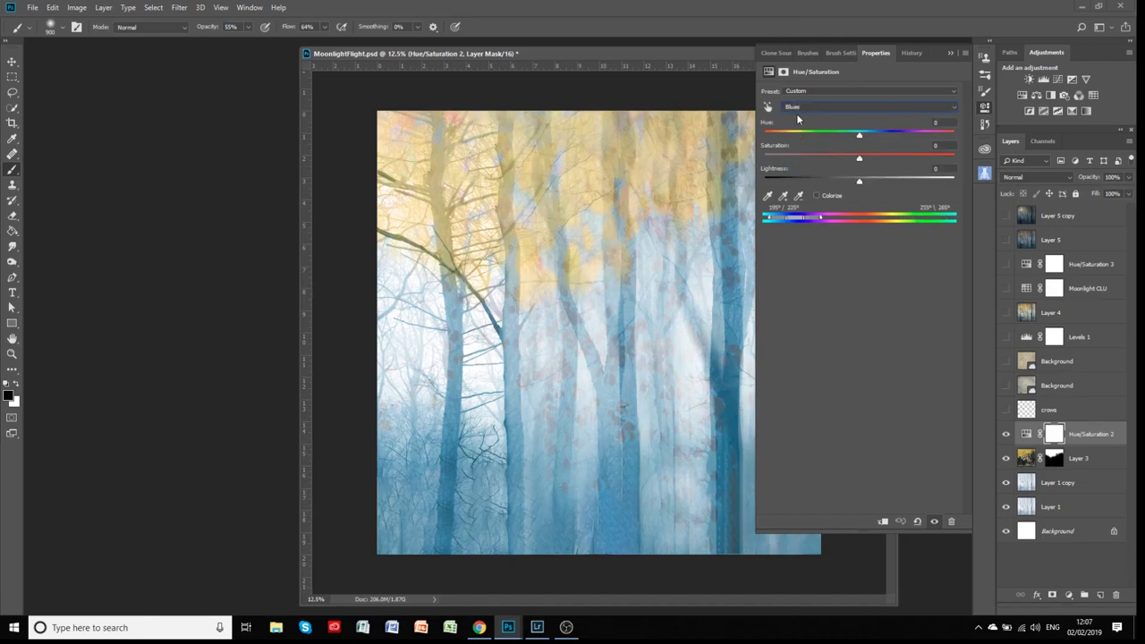
pyautogui.click(798, 109)
pyautogui.click(805, 171)
pyautogui.click(802, 108)
pyautogui.click(799, 120)
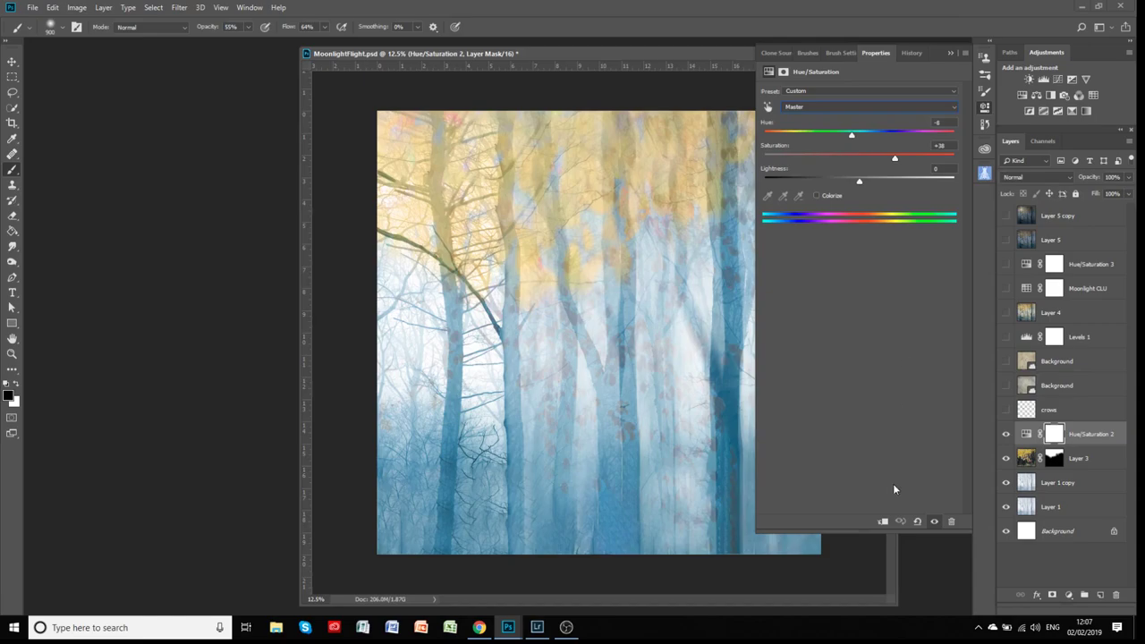
pyautogui.click(951, 54)
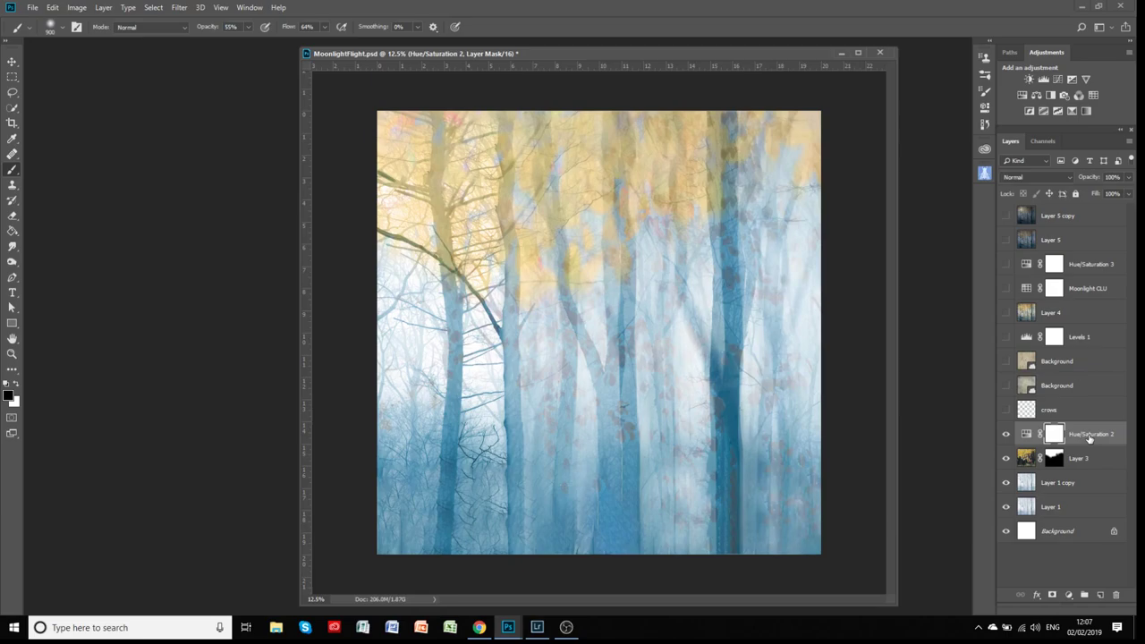
# Make the crows layer visible, select it, and show the Background texture layer directly above it
pyautogui.click(1007, 410)
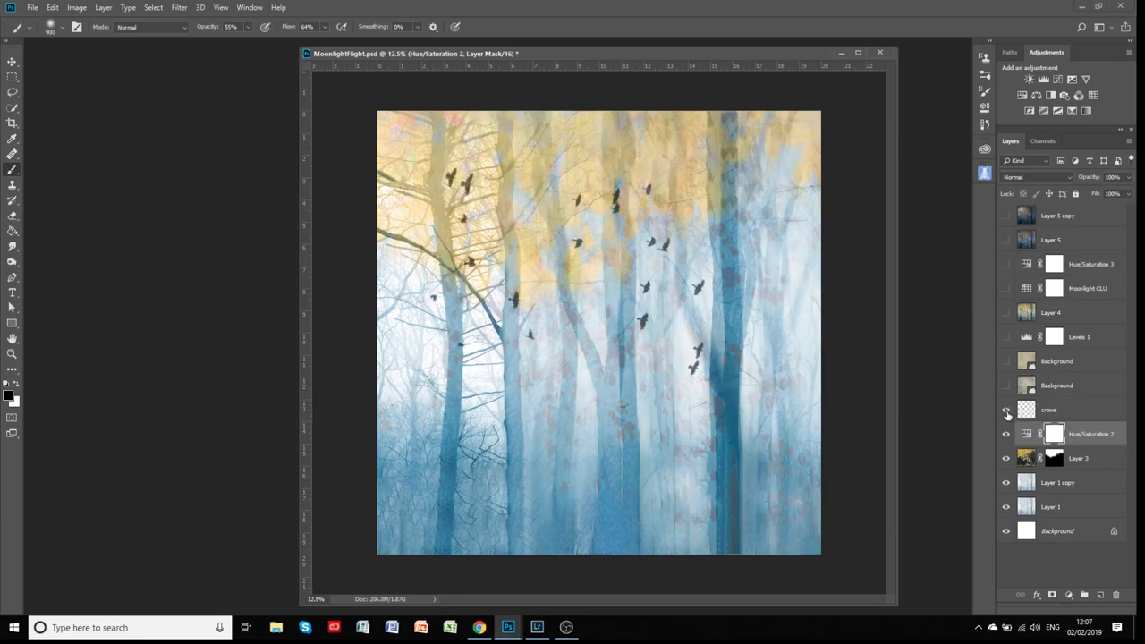
pyautogui.click(1065, 409)
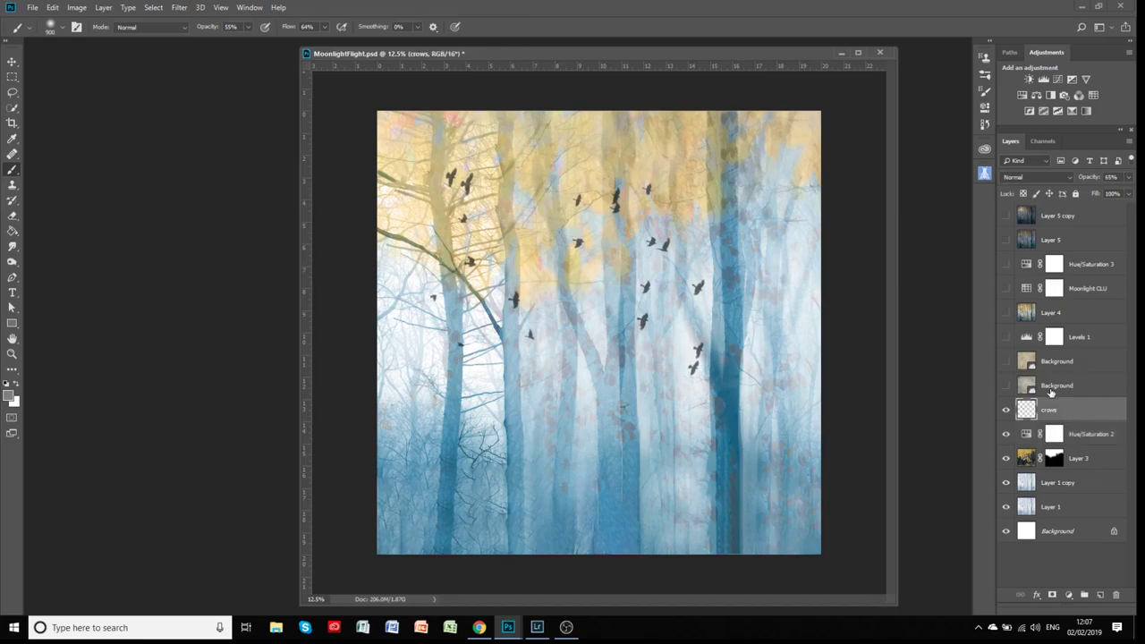
pyautogui.click(1005, 385)
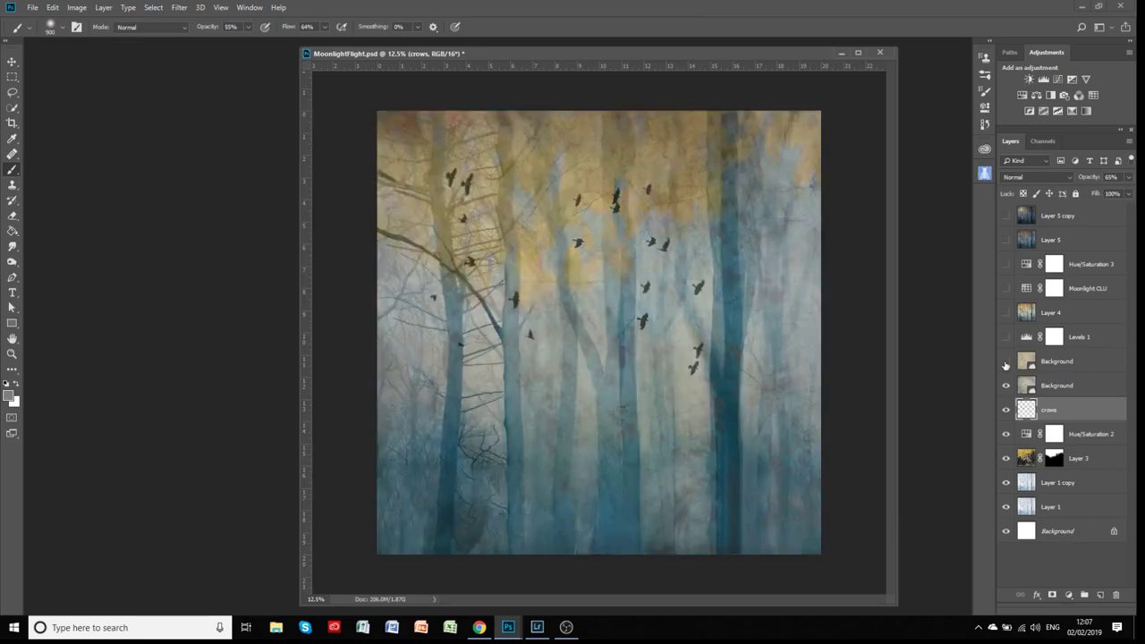
# Compare the image with and without each Background texture layer, and leave both textures visible
pyautogui.click(1006, 362)
pyautogui.click(1006, 361)
pyautogui.click(1006, 386)
pyautogui.click(1006, 386)
pyautogui.click(1006, 361)
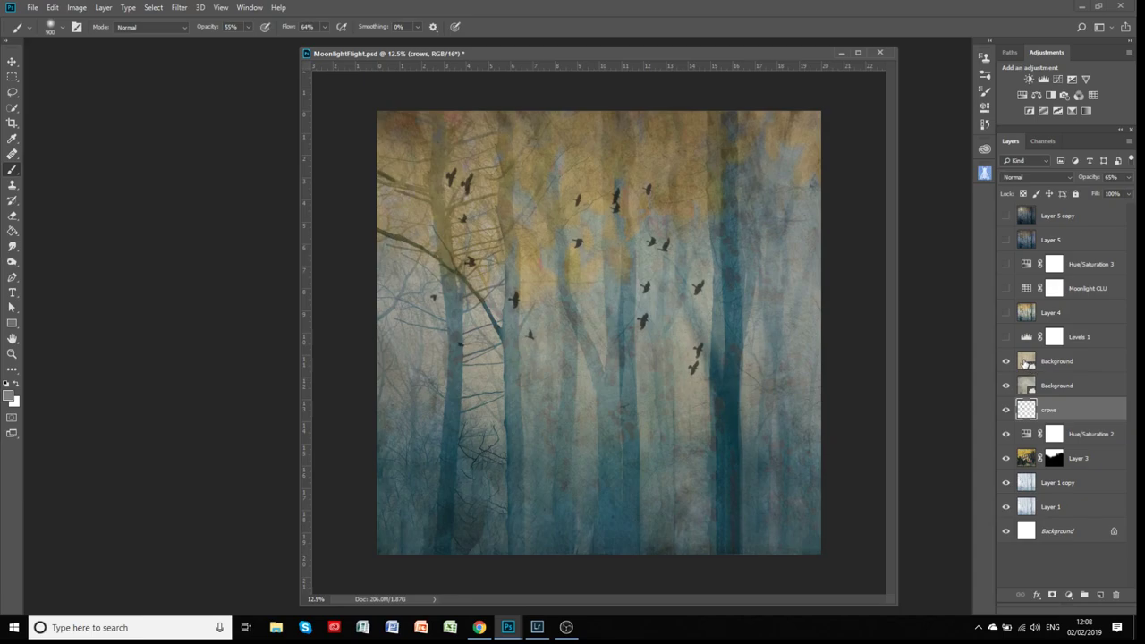
# Open the source images of the upper and lower Background texture layers one after the other to inspect them, closing each
pyautogui.doubleClick(1026, 361)
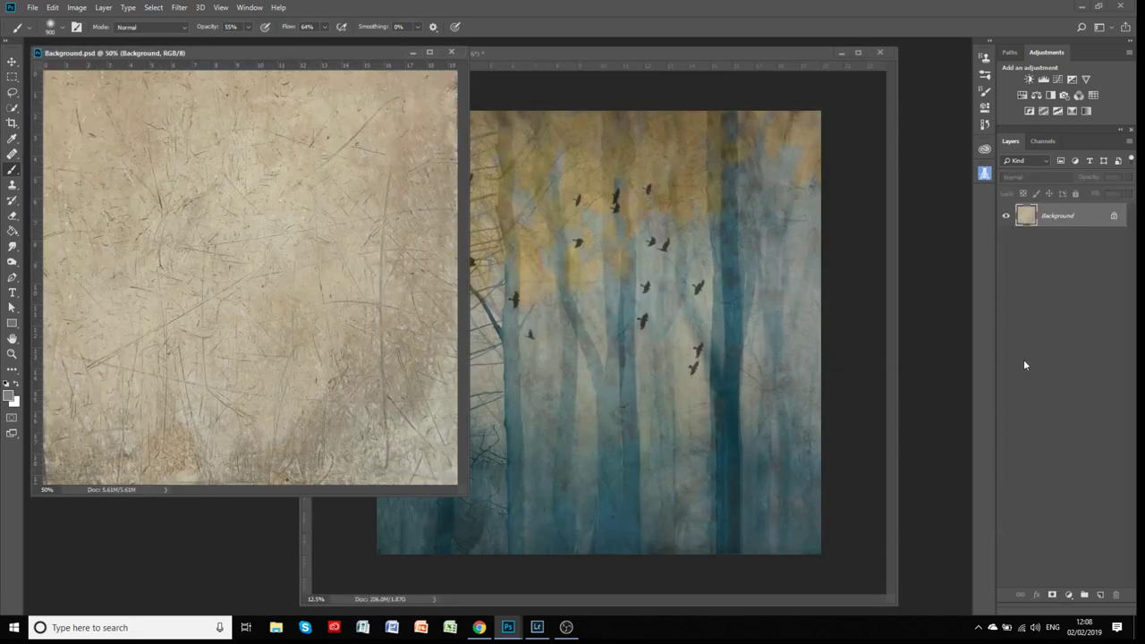
pyautogui.click(451, 52)
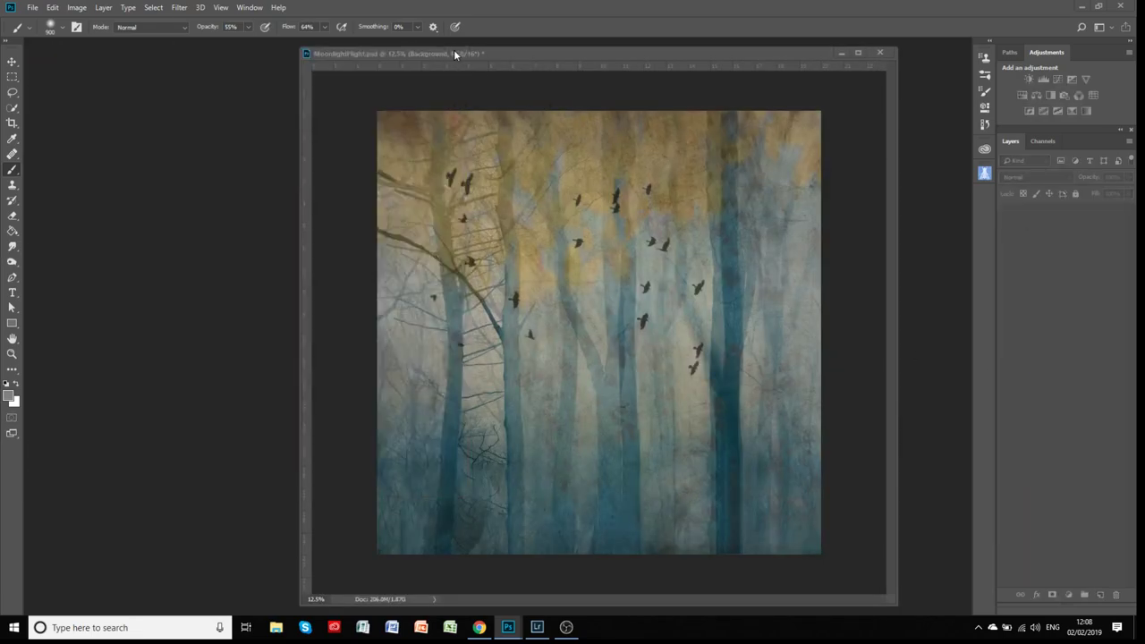
pyautogui.doubleClick(1025, 385)
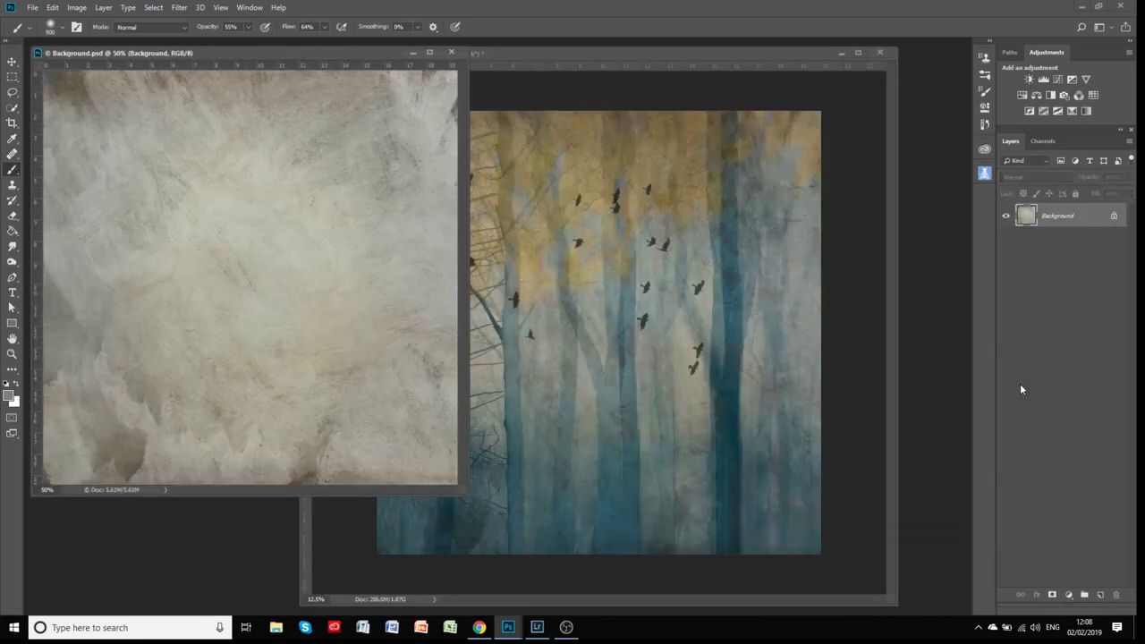
pyautogui.click(452, 53)
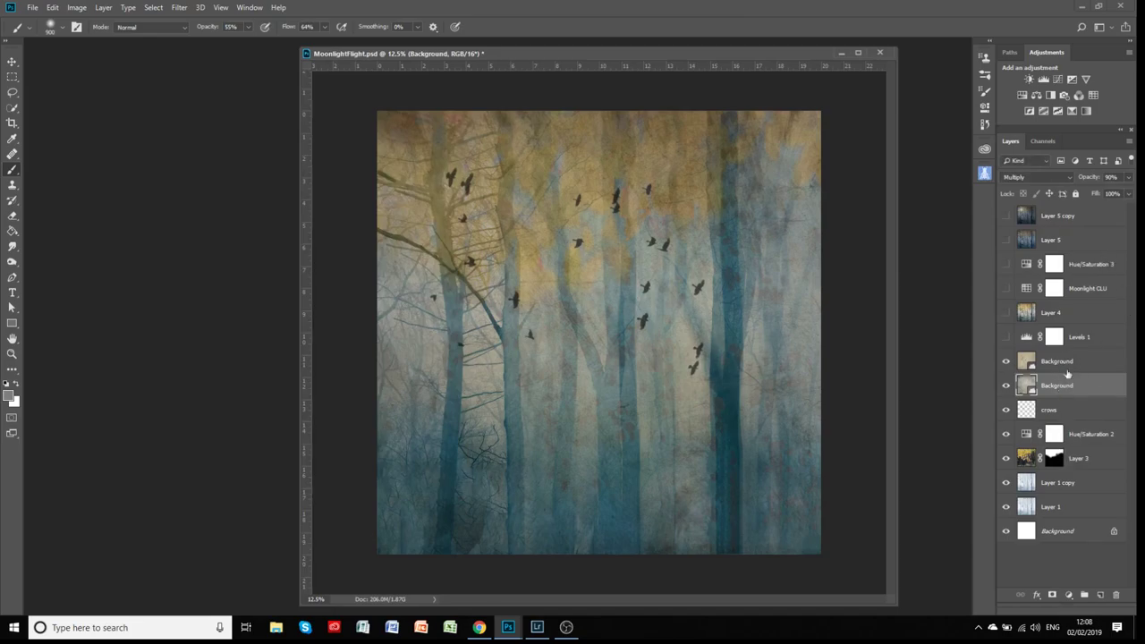
# Preview the lower Background texture layer in Normal blend mode, restore it to Multiply, and select the upper Background texture layer
pyautogui.click(1033, 176)
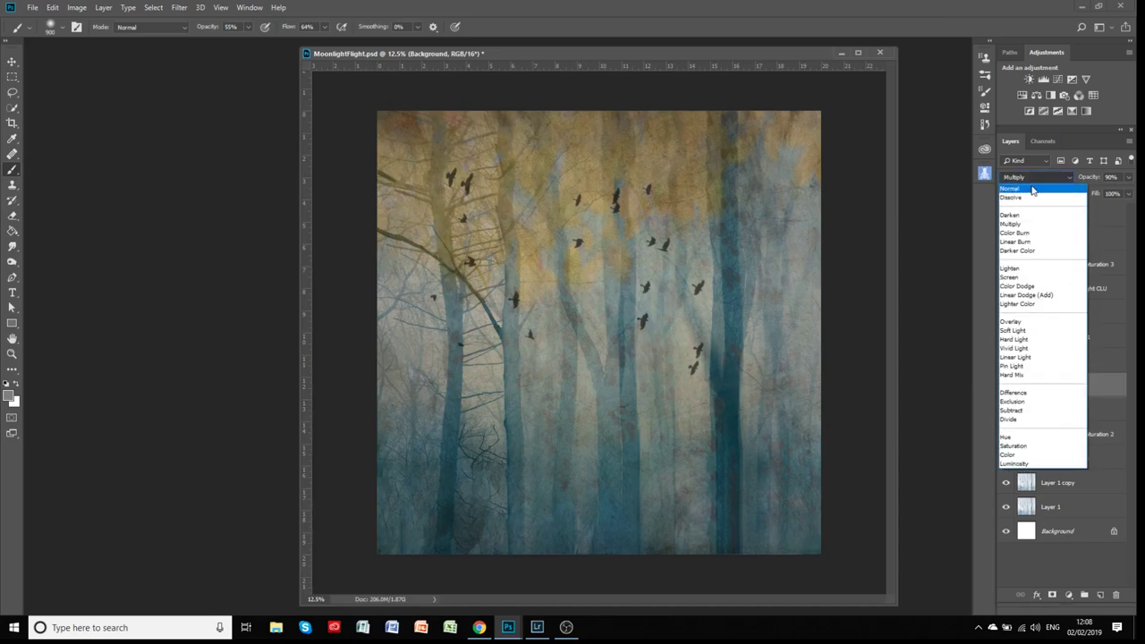
pyautogui.click(1030, 189)
pyautogui.click(1033, 177)
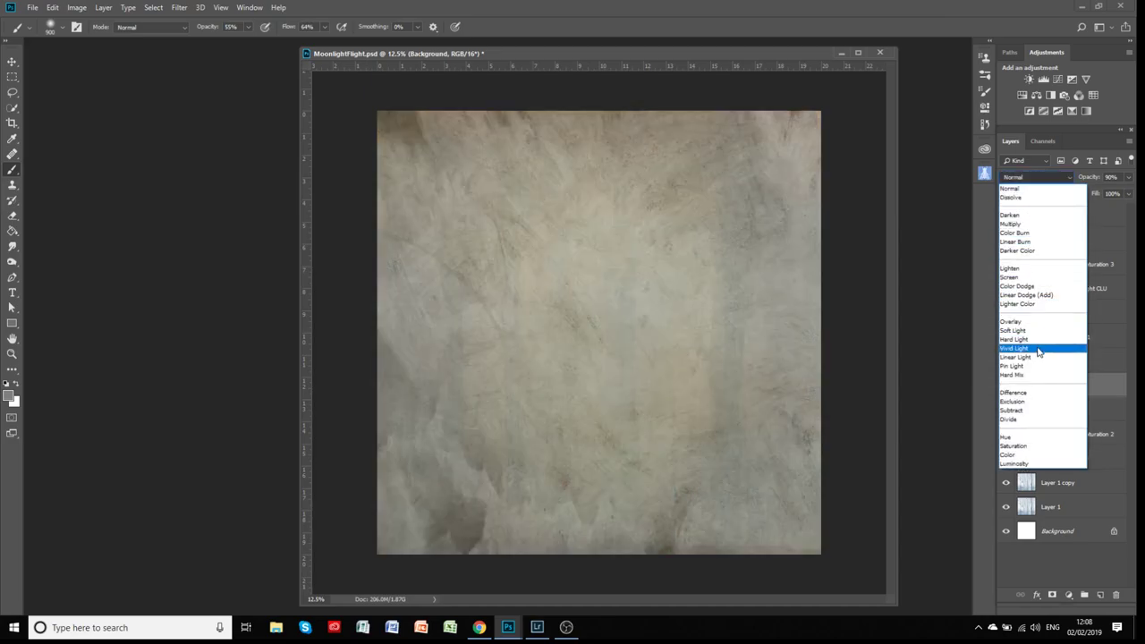
pyautogui.click(1020, 224)
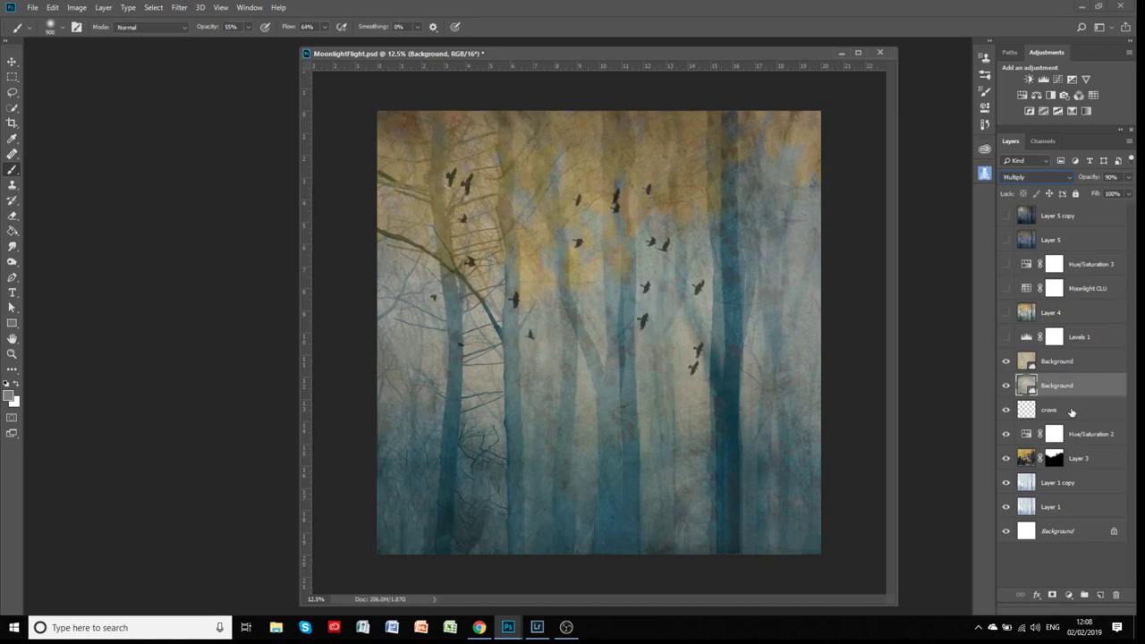
pyautogui.click(1055, 361)
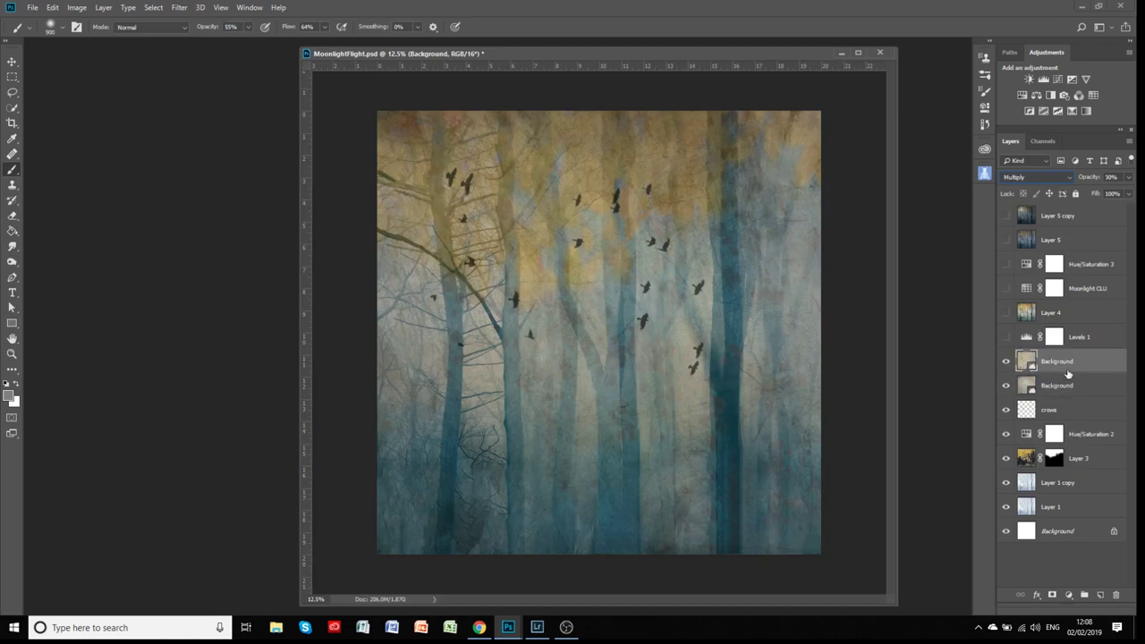
# Make the Levels 1 adjustment layer visible, examine its input level settings, and close them
pyautogui.click(1005, 338)
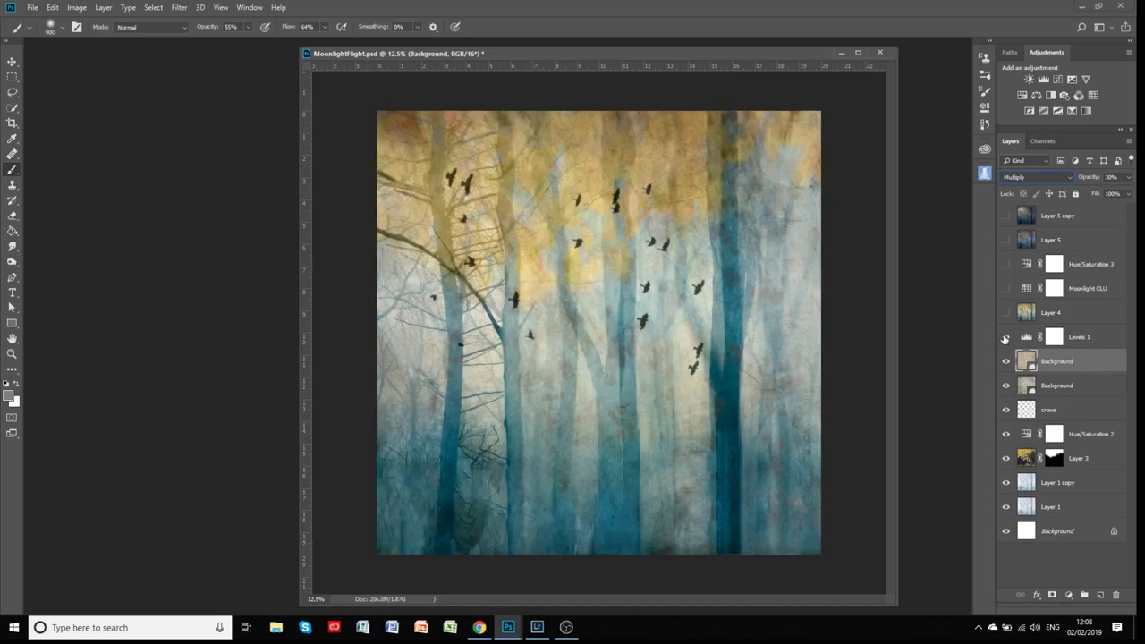
pyautogui.doubleClick(1027, 338)
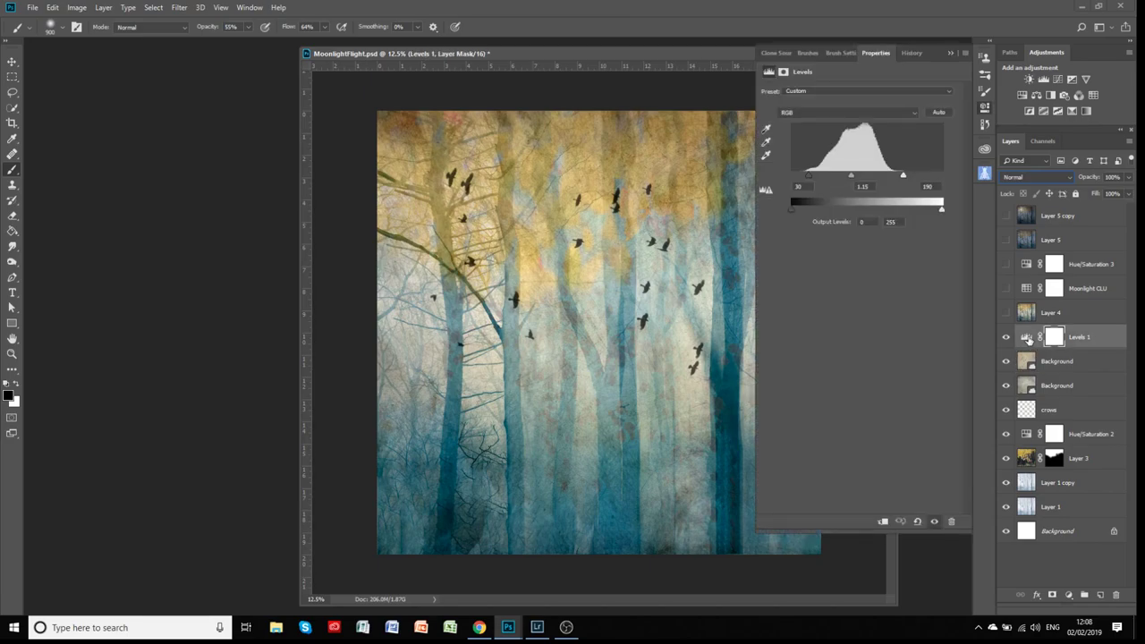
pyautogui.moveTo(912, 176); pyautogui.dragTo(813, 181)
pyautogui.click(949, 53)
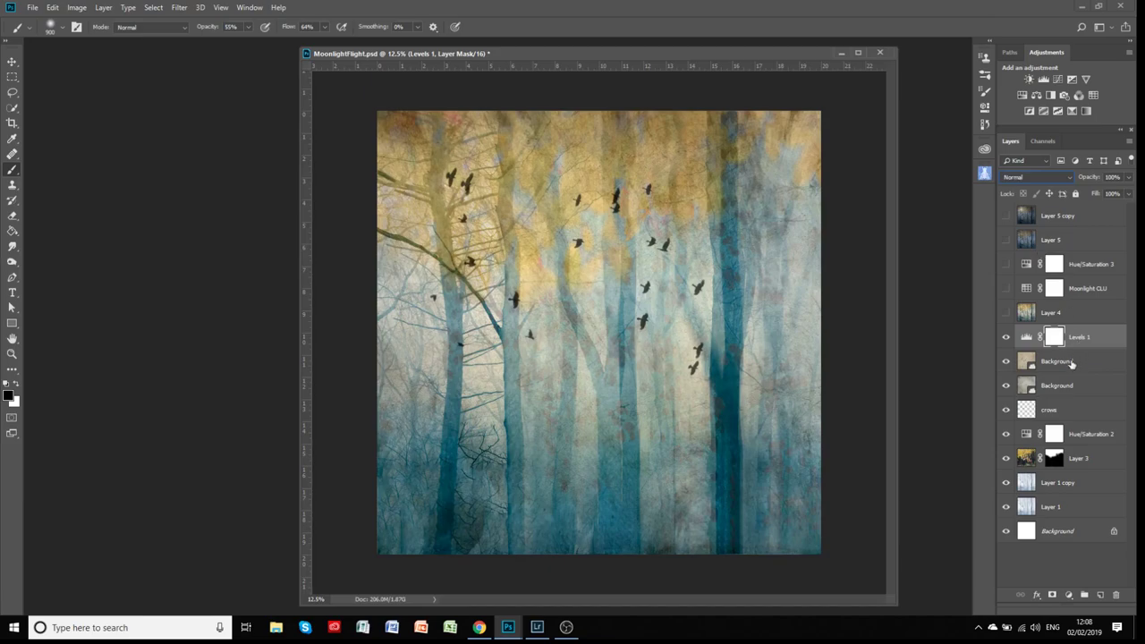
# Show and select Layer 4 to compare it with the layers beneath, and hide it again
pyautogui.click(1006, 312)
pyautogui.click(1058, 316)
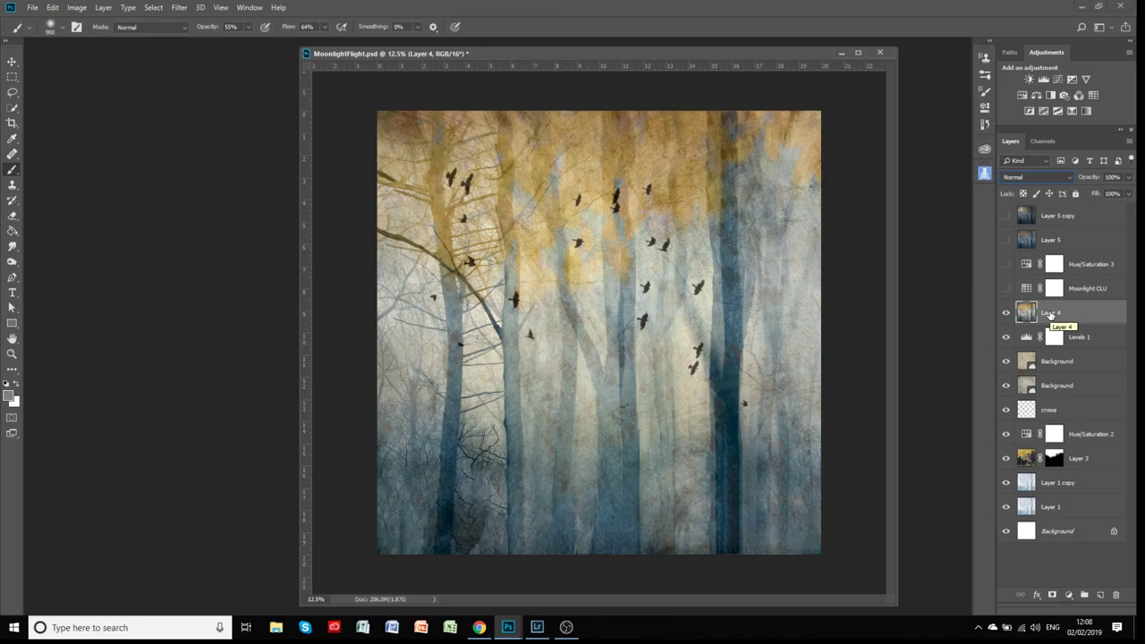
pyautogui.click(1006, 312)
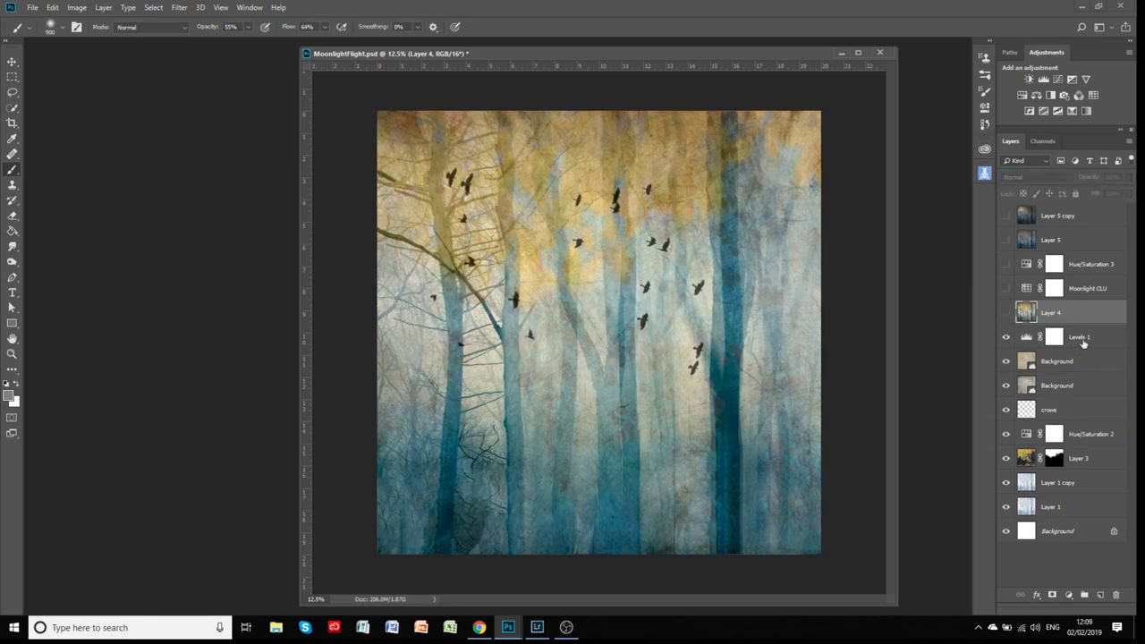
# Stamp all visible layers into a new merged layer above Levels 1, and delete that merged layer
pyautogui.click(1082, 339)
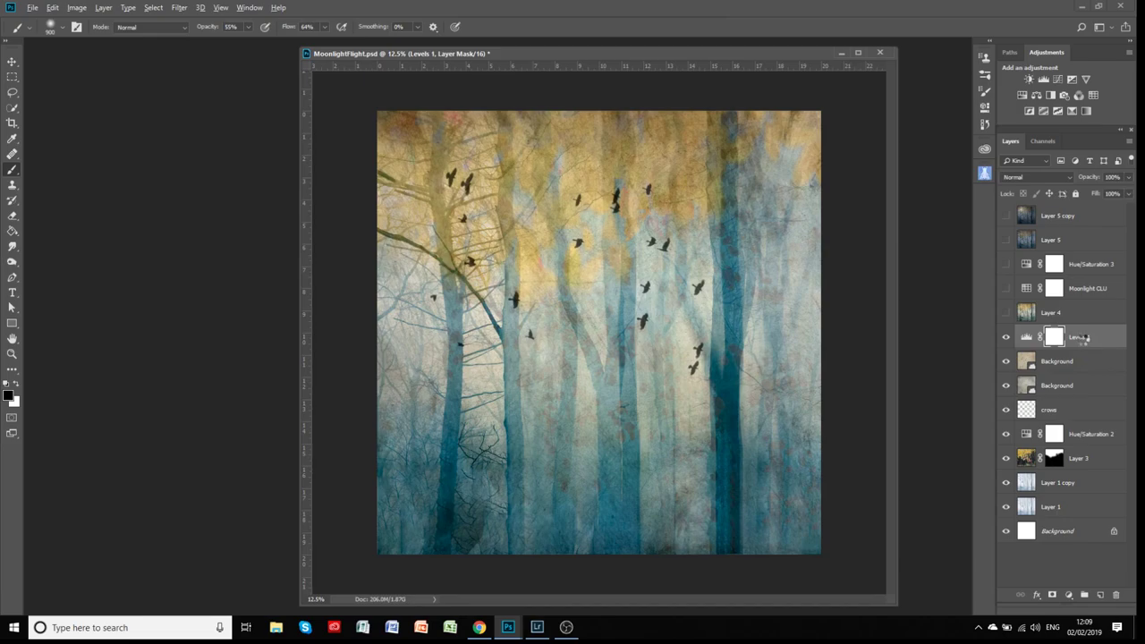
pyautogui.hotkey('ctrl', 'alt', 'shift', 'e')
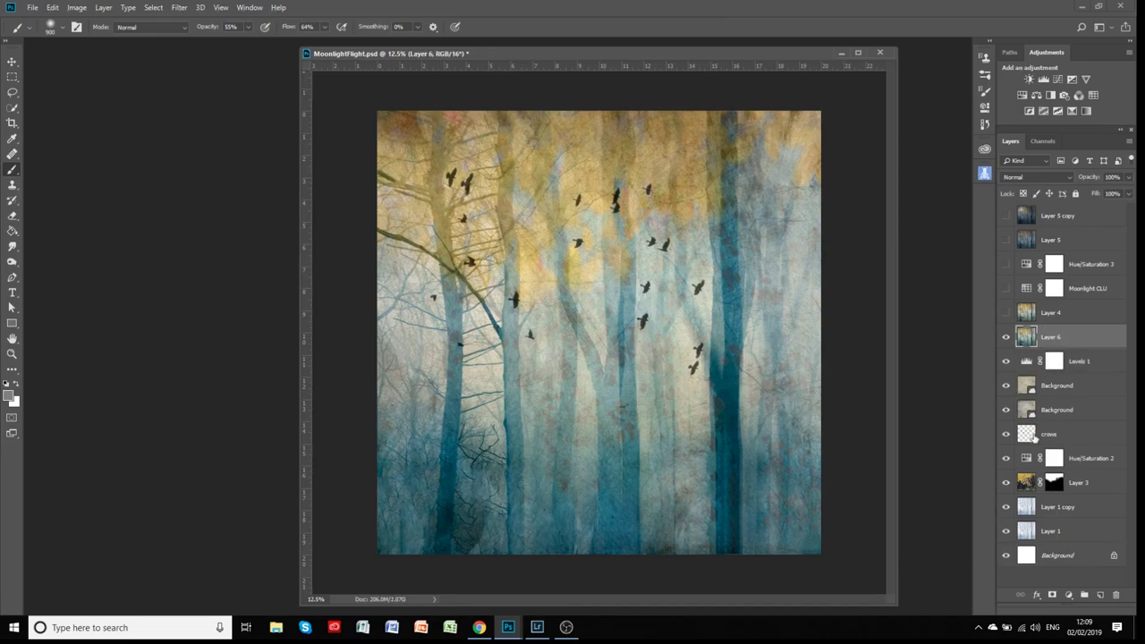
pyautogui.click(1006, 340)
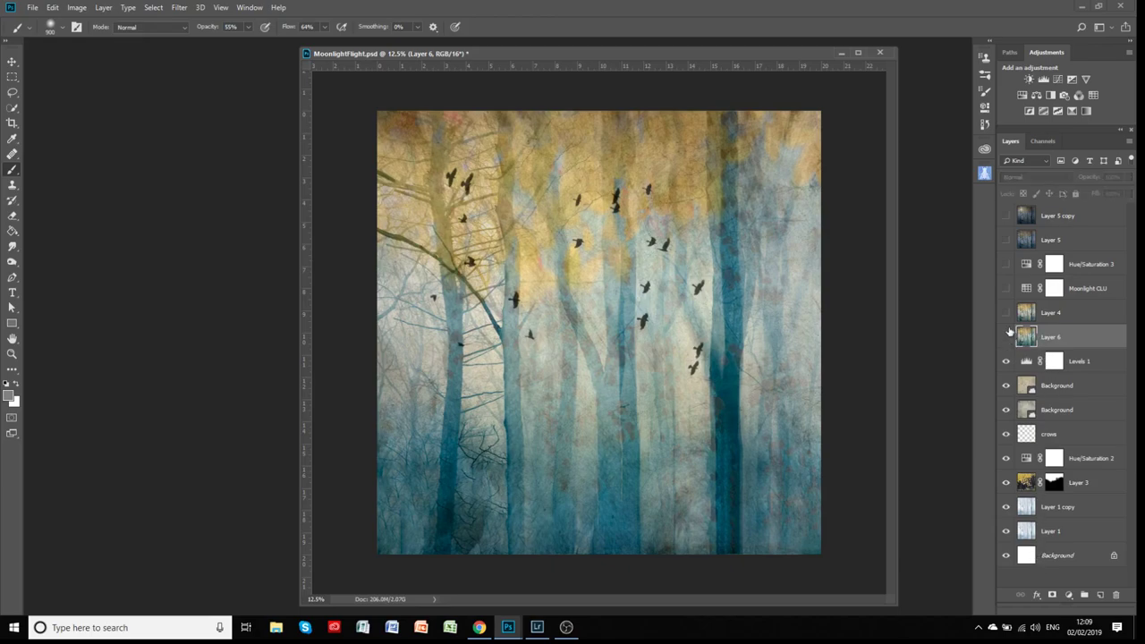
pyautogui.click(1116, 596)
# Make Layer 4 visible, select it, and move the image window aside to free space beside the layers
pyautogui.click(1005, 315)
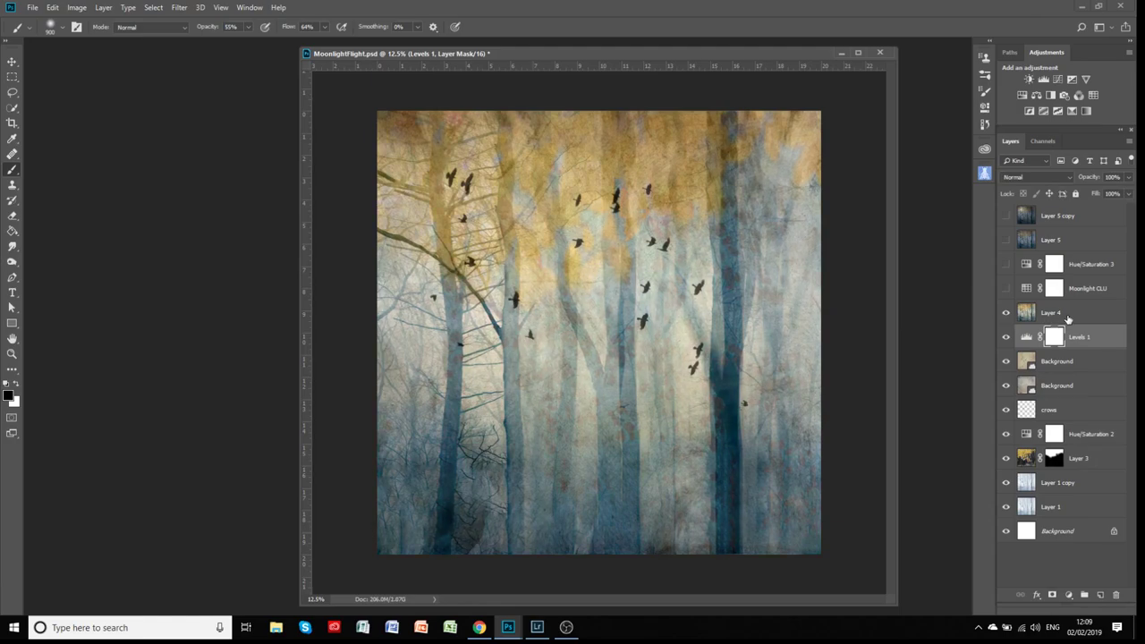
pyautogui.click(1071, 312)
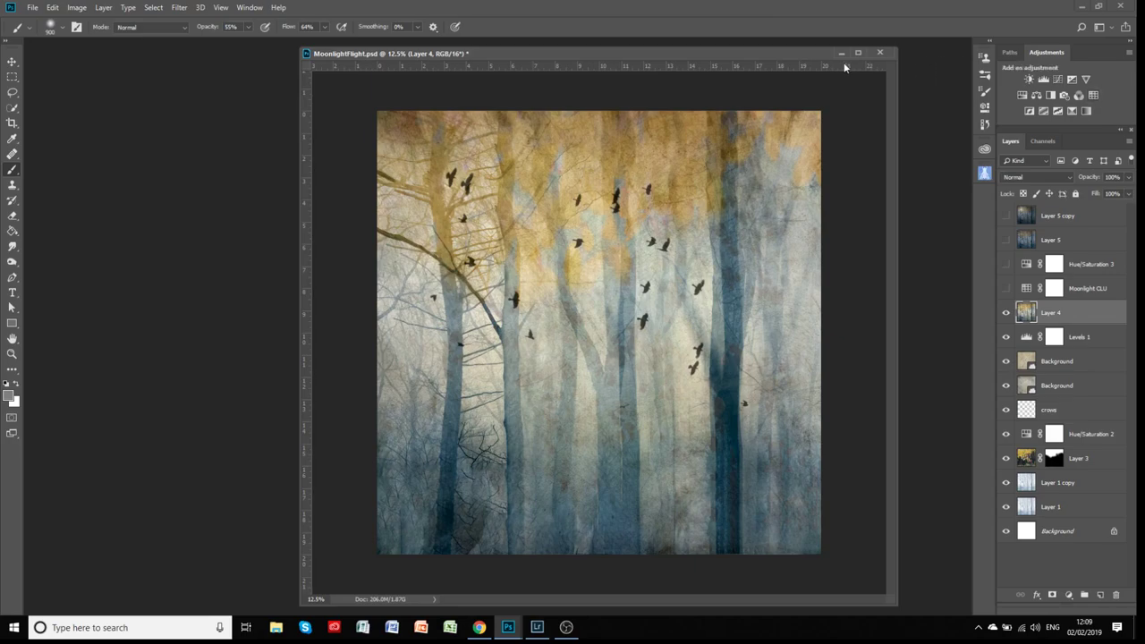
pyautogui.moveTo(814, 58); pyautogui.dragTo(638, 55)
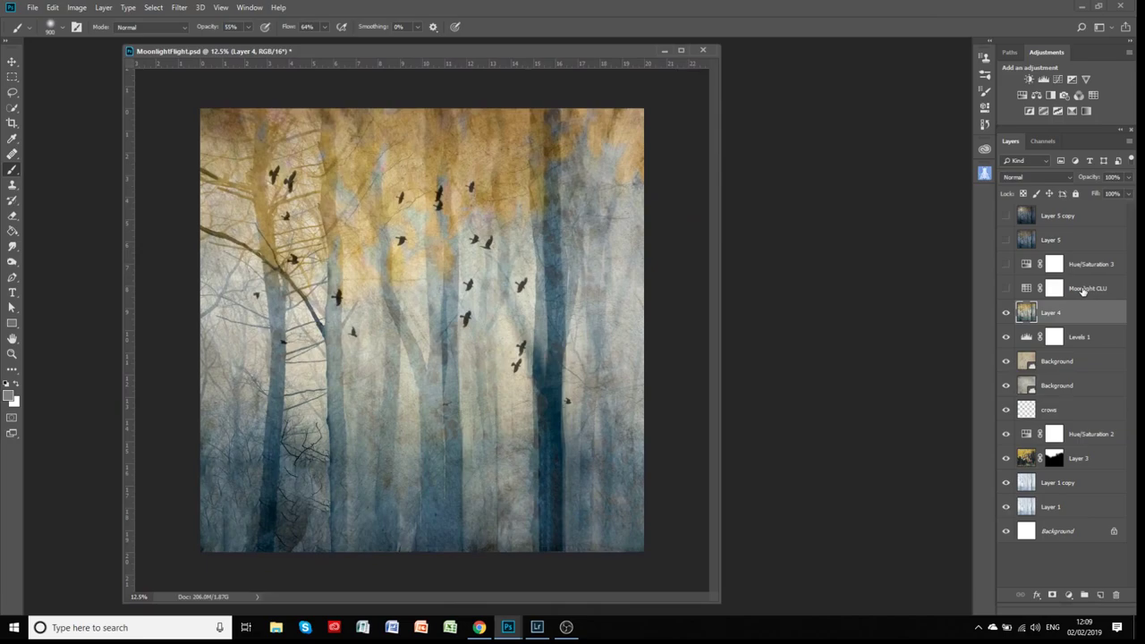
# Add a Color Lookup adjustment layer above Layer 4 and apply the 2Strip.look 3D LUT
pyautogui.click(1093, 95)
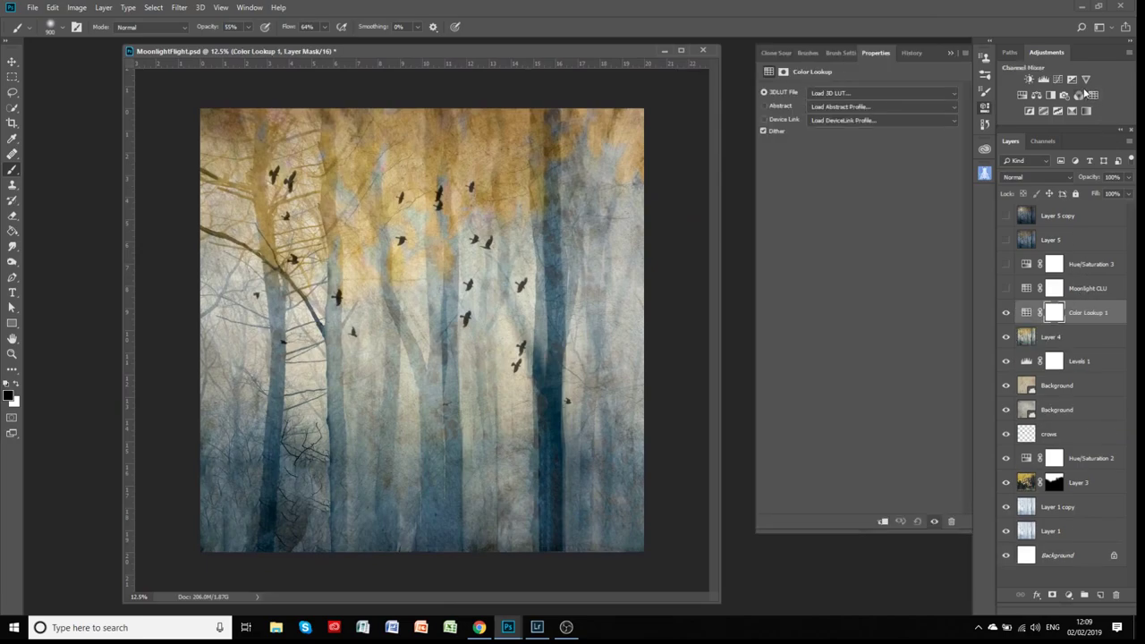
pyautogui.click(839, 95)
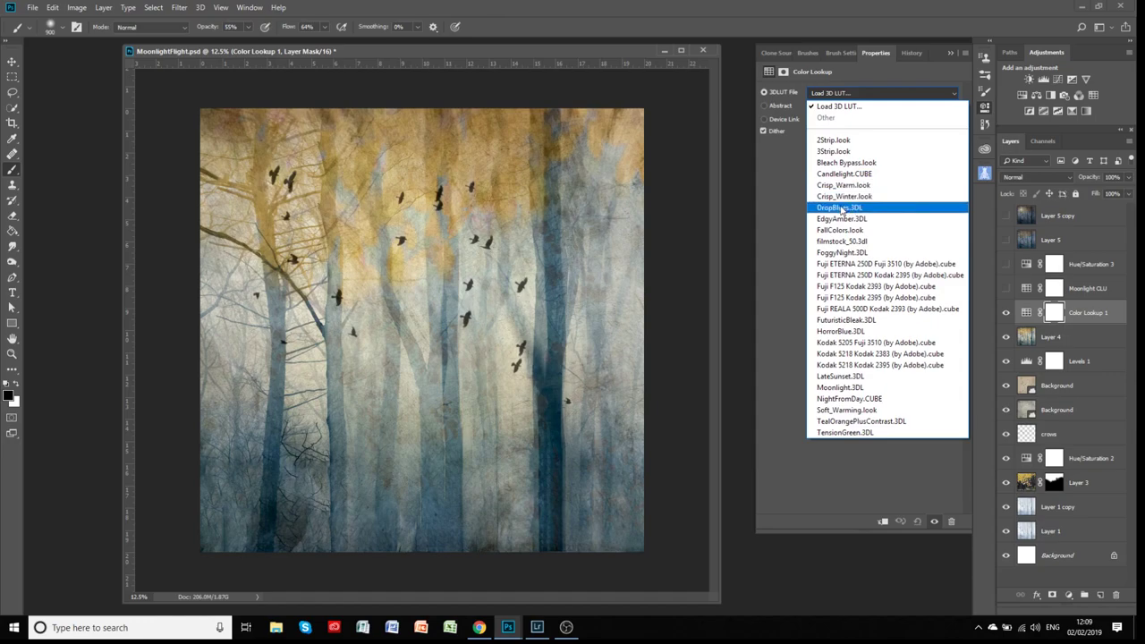
pyautogui.click(841, 140)
# Preview the remaining 3D LUT presets on the image one after another, through to TensionGreen.3DL
pyautogui.press('Down')
pyautogui.press('Down')
pyautogui.press('Down')
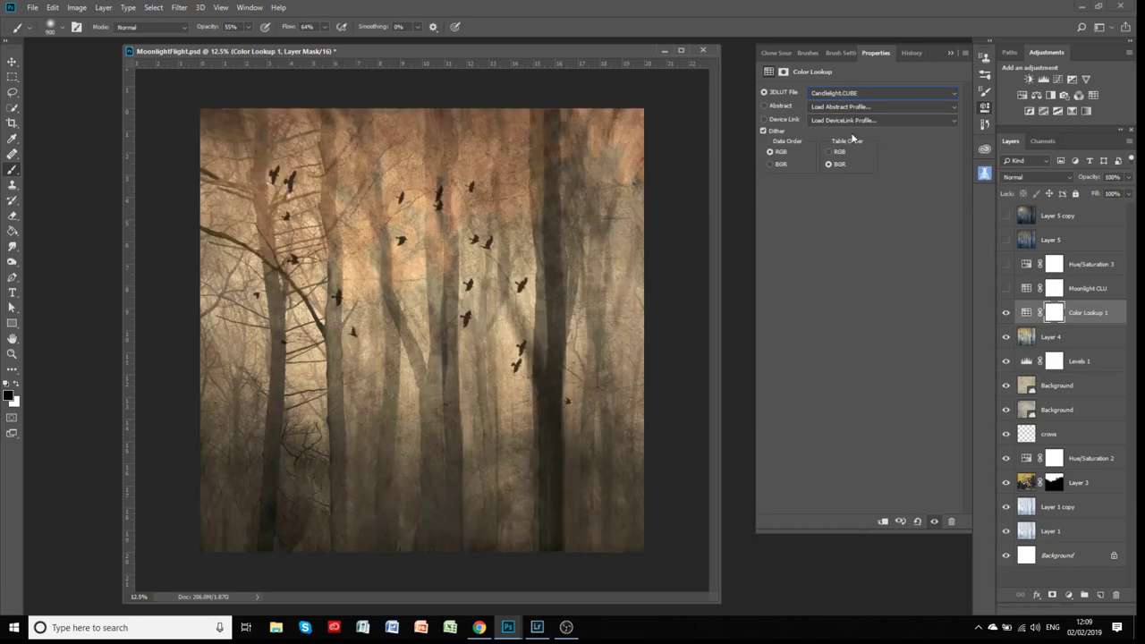
pyautogui.press('Down')
pyautogui.press('Down')
pyautogui.press('Down')
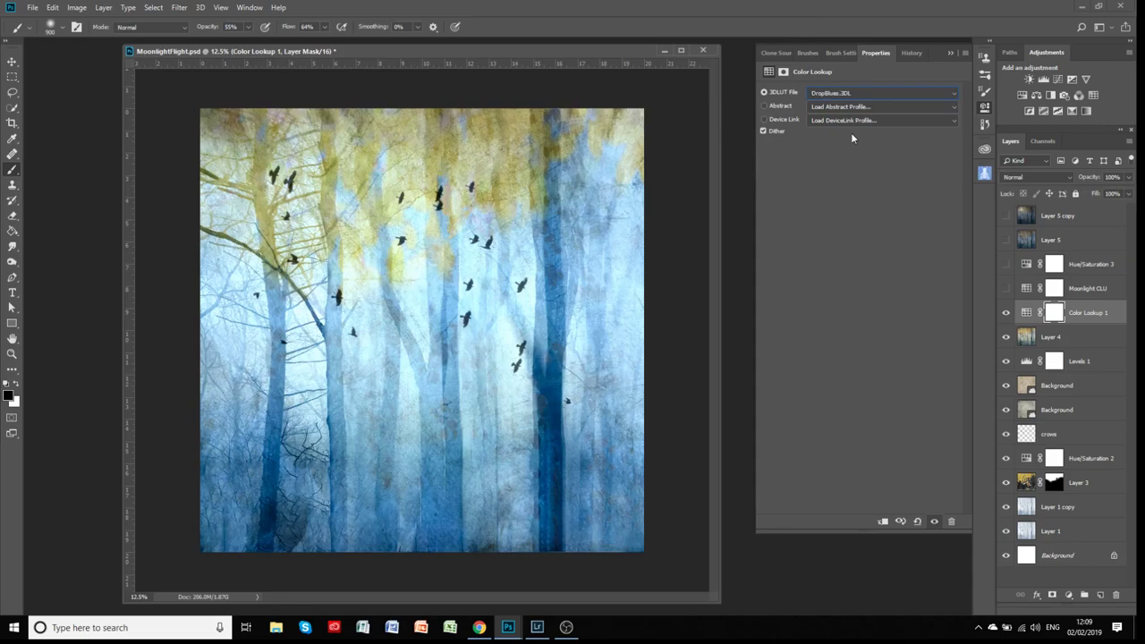
pyautogui.press('Down')
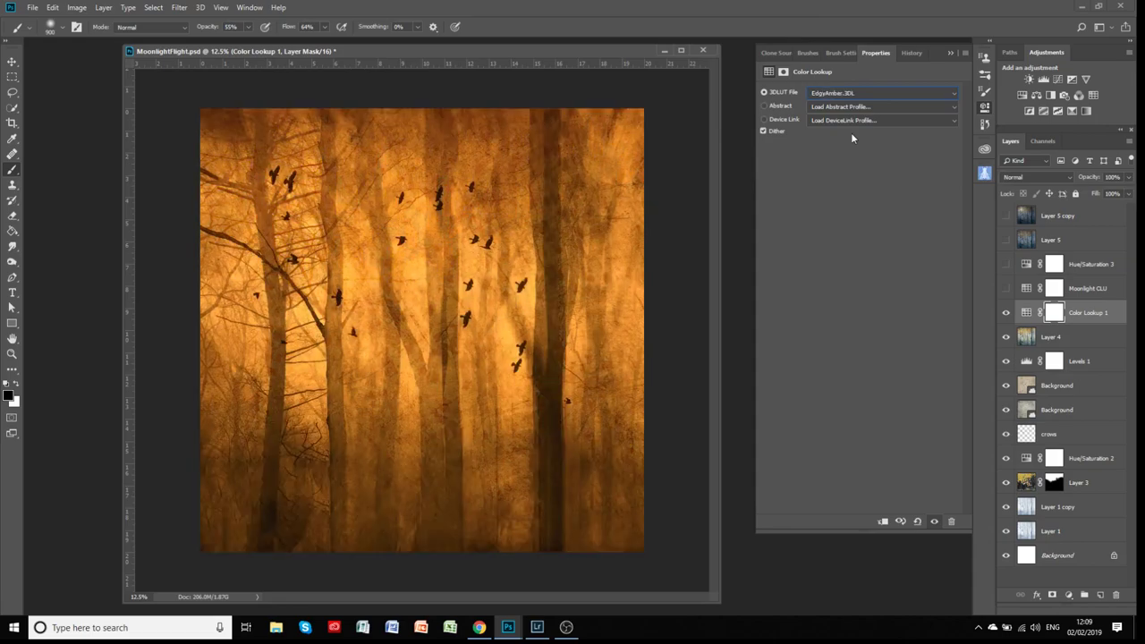
pyautogui.press('Down')
pyautogui.press('Down')
pyautogui.press('Down')
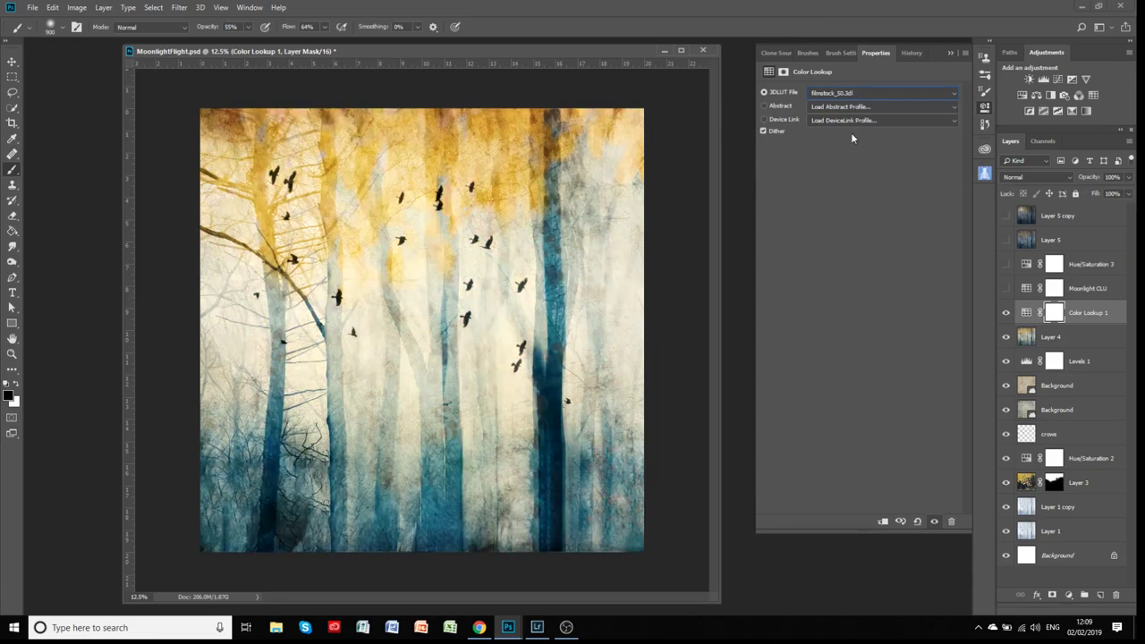
pyautogui.press('Down')
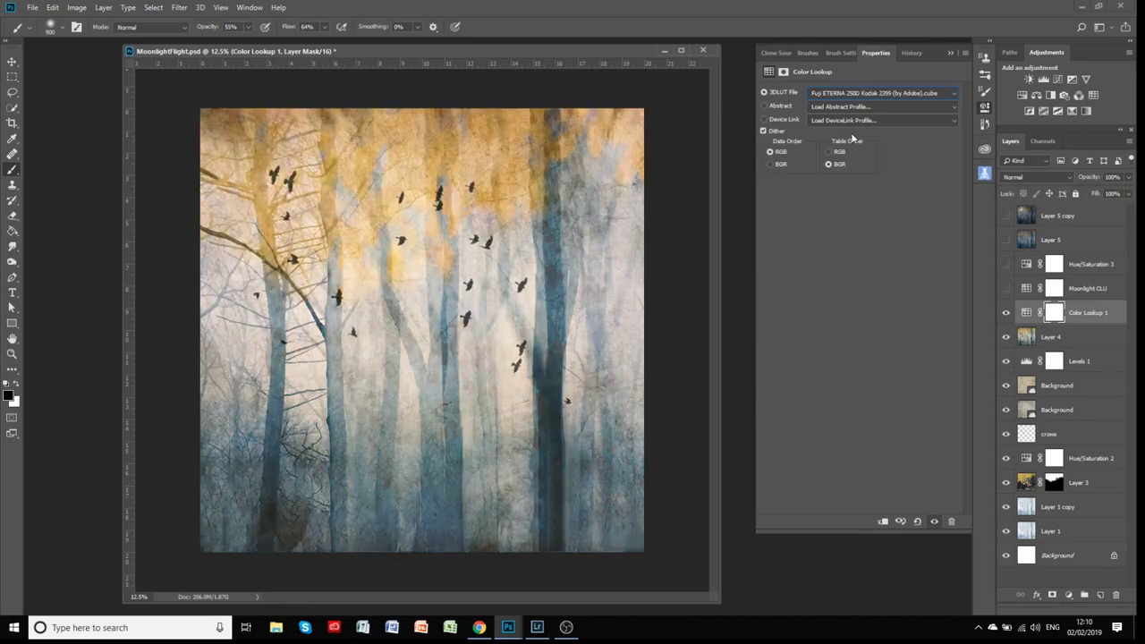
pyautogui.press('Down')
pyautogui.press('Down')
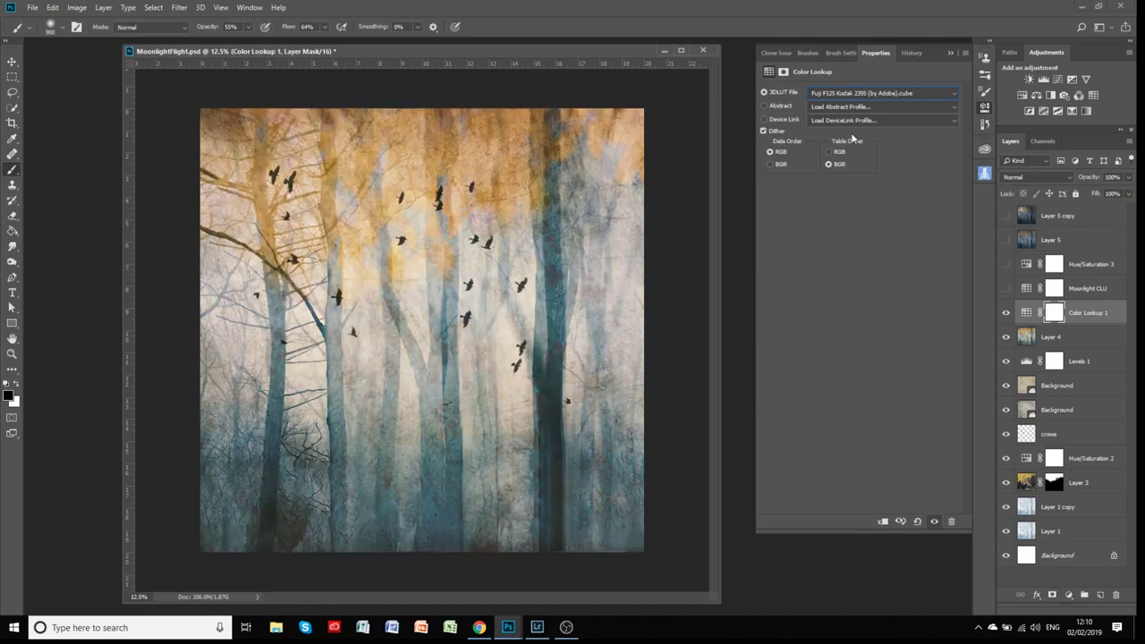
pyautogui.press('Down')
pyautogui.press('Down')
pyautogui.press('Down')
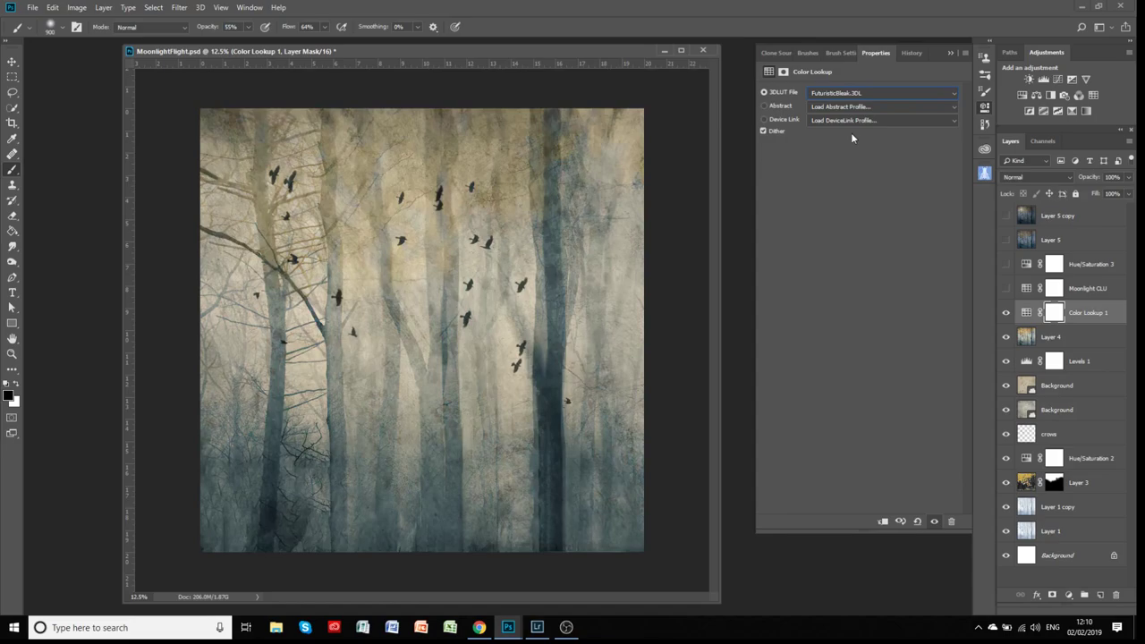
pyautogui.press('Down')
pyautogui.press('Down')
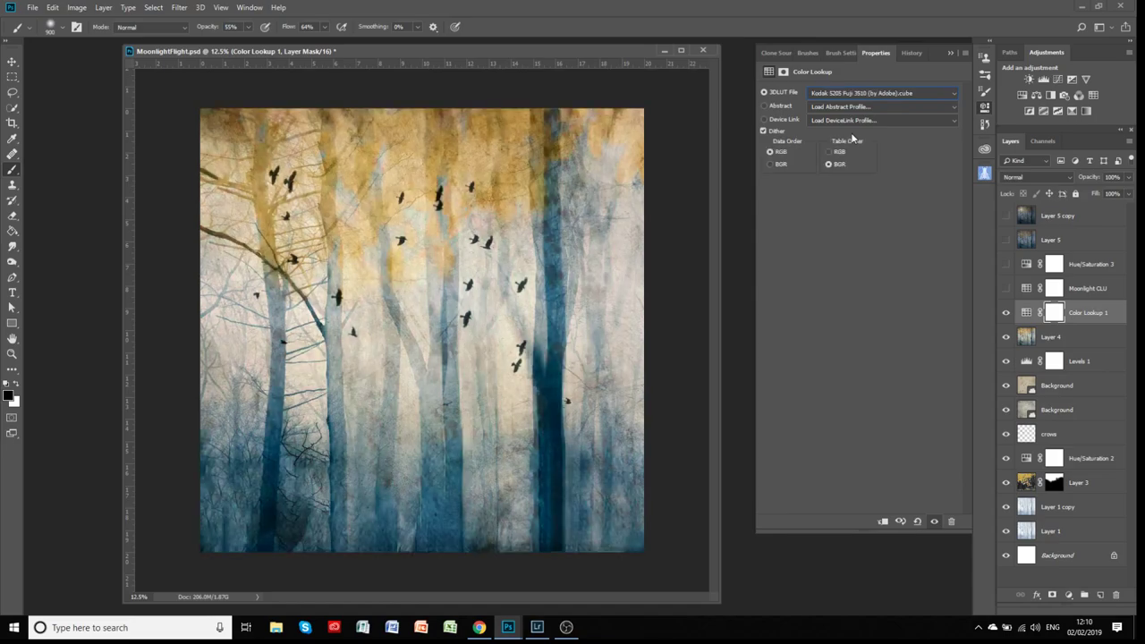
pyautogui.press('Down')
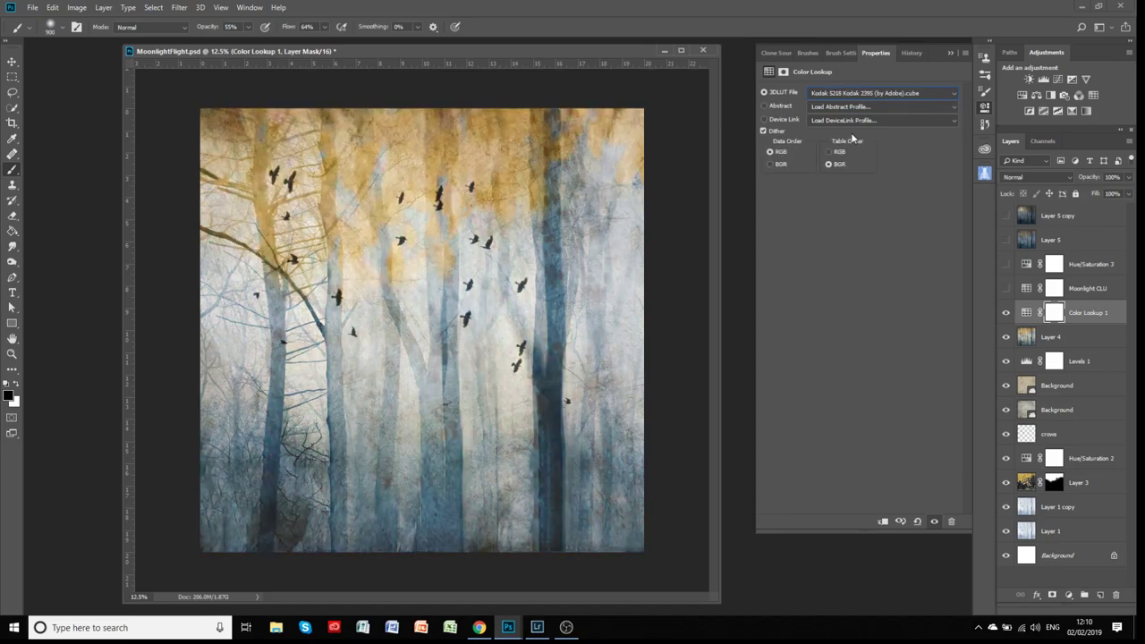
pyautogui.press('Down')
pyautogui.press('Down')
pyautogui.press('Down')
pyautogui.press('Down')
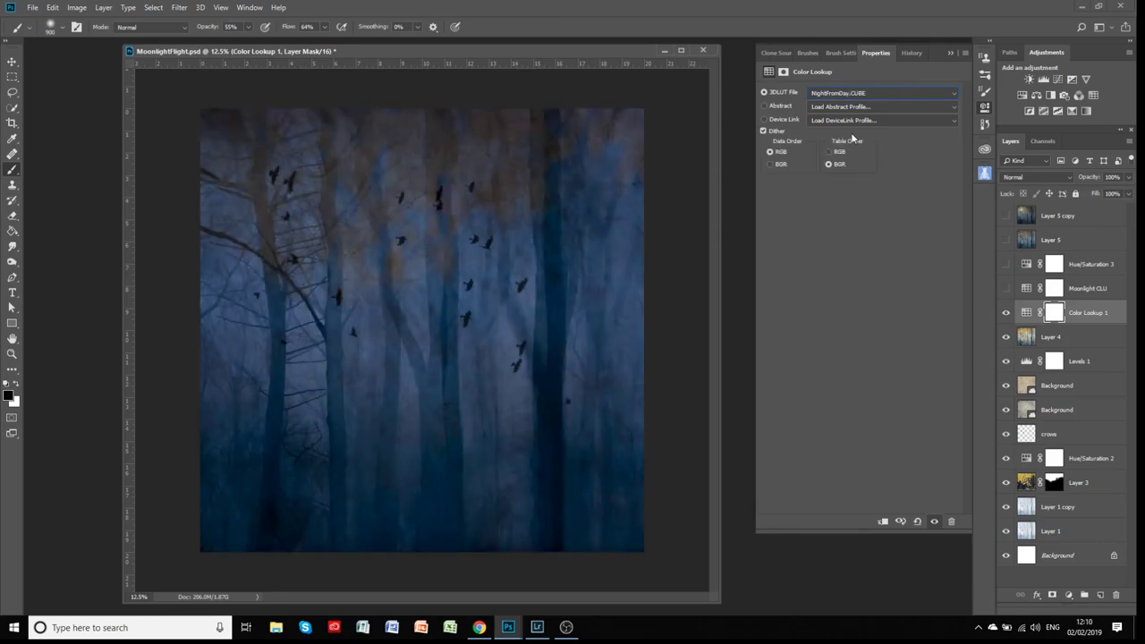
pyautogui.press('Down')
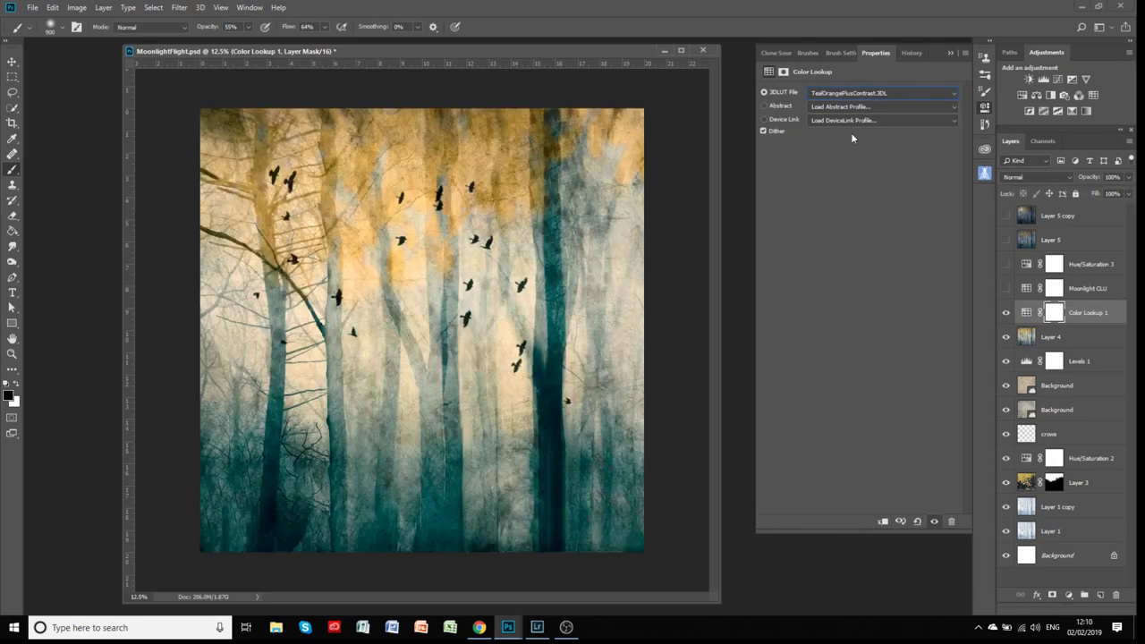
pyautogui.press('Down')
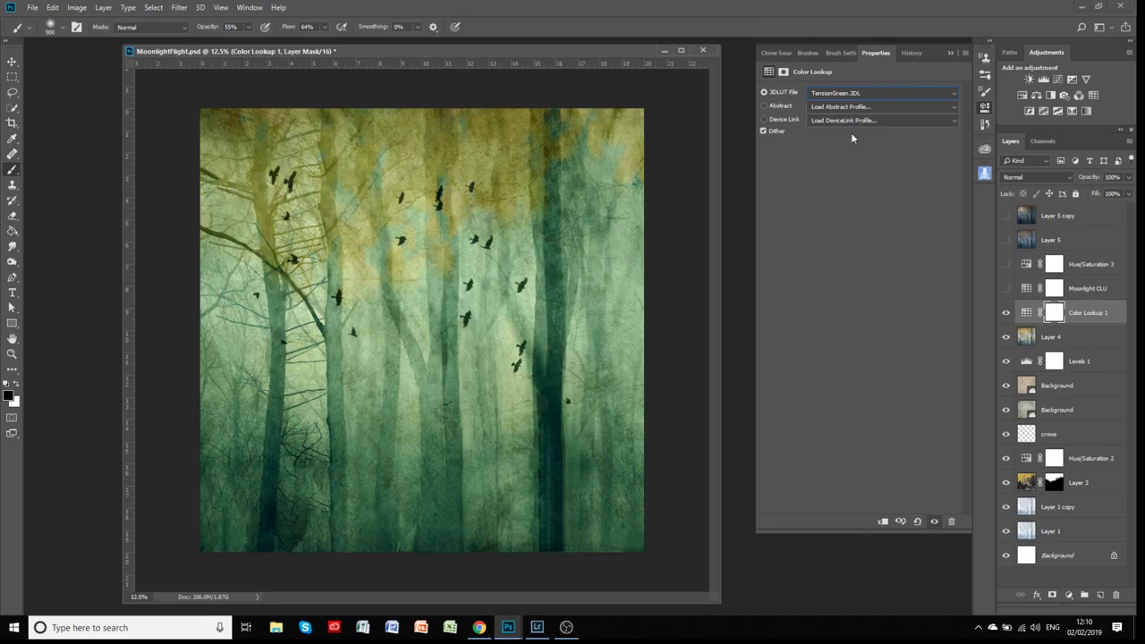
# Set the Color Lookup 1 layer's 3D LUT to Moonlight.3DL
pyautogui.click(861, 92)
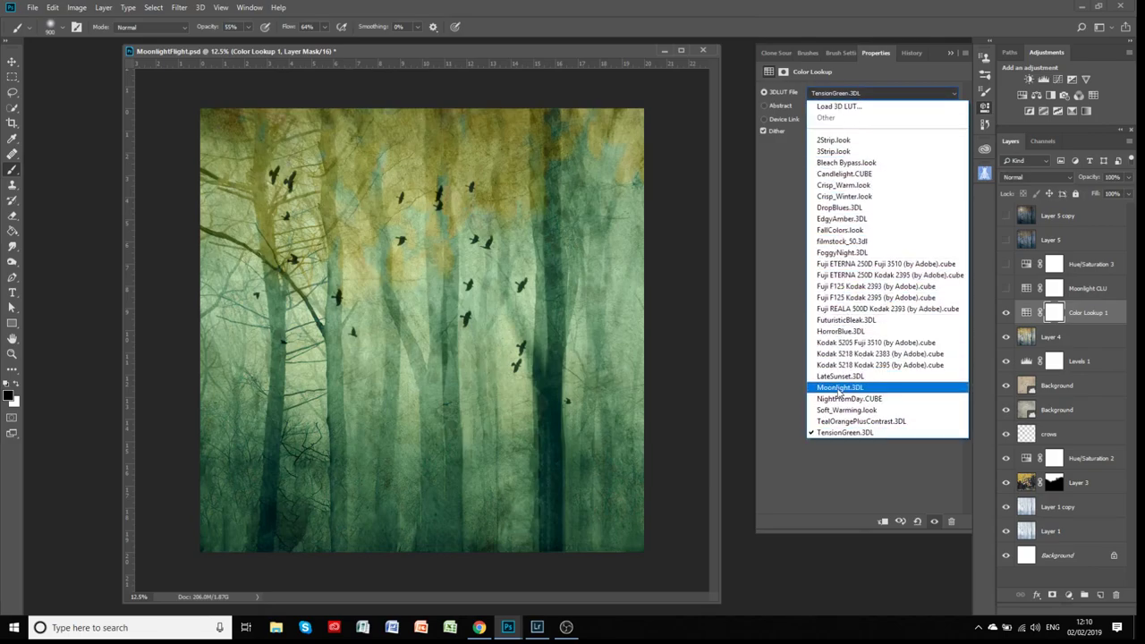
pyautogui.click(838, 388)
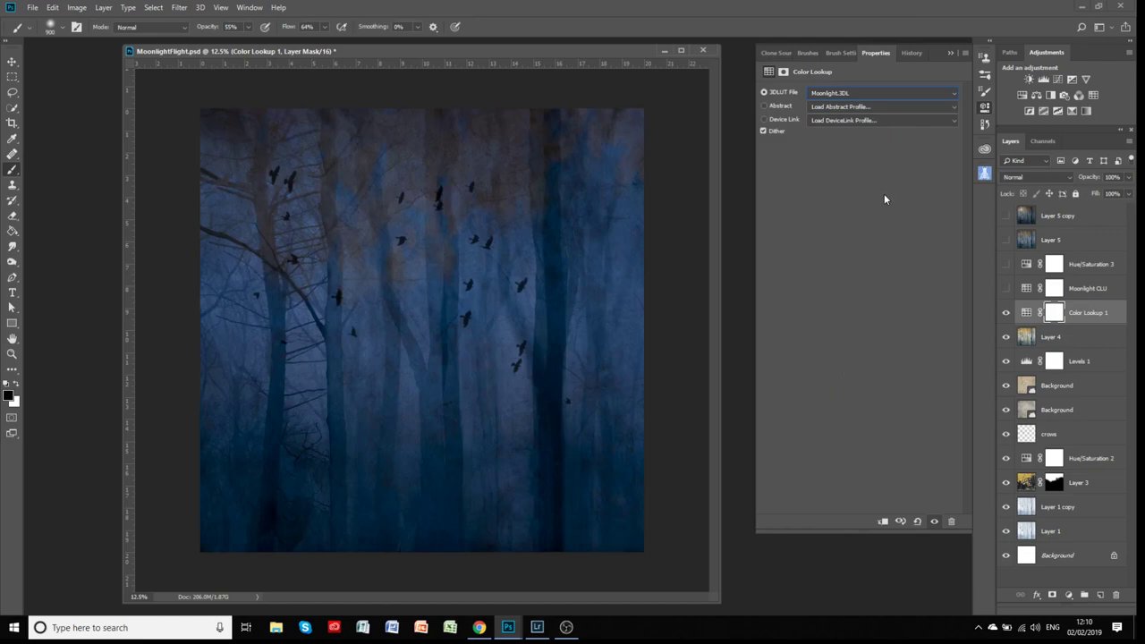
# Try the Color Lookup 1 layer at 49% opacity, and raise the opacity back up
pyautogui.click(1089, 289)
pyautogui.click(1093, 315)
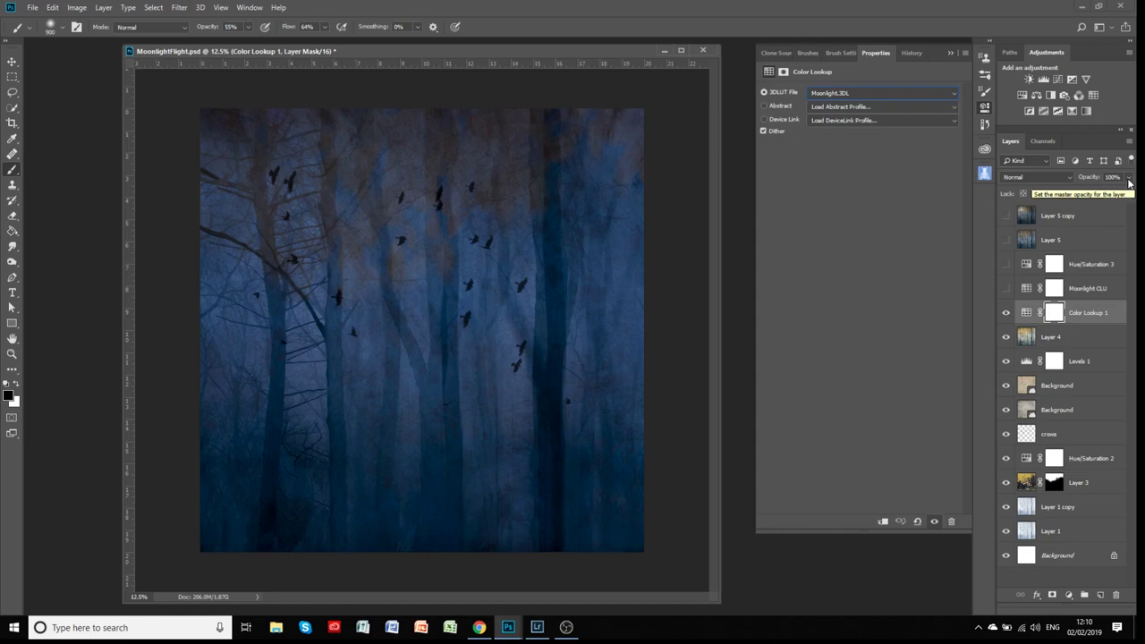
pyautogui.click(1130, 182)
pyautogui.moveTo(1129, 193); pyautogui.dragTo(1101, 206)
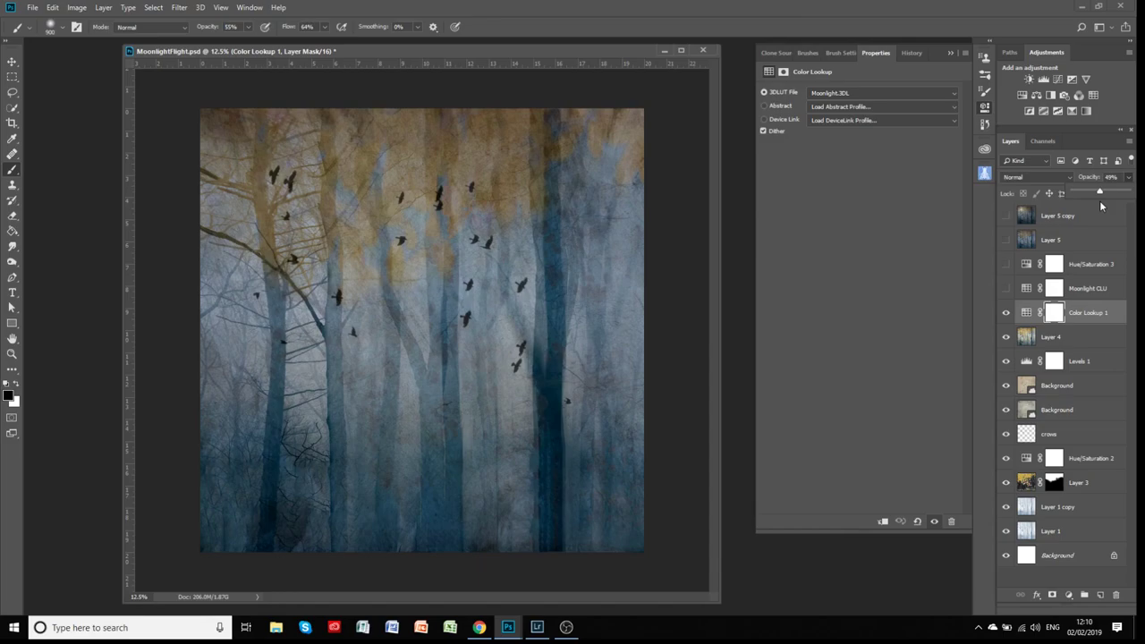
pyautogui.moveTo(1099, 201); pyautogui.dragTo(1129, 202)
# Hide the Color Lookup 1 layer, and show and select the Moonlight CLU layer in its place
pyautogui.click(1006, 312)
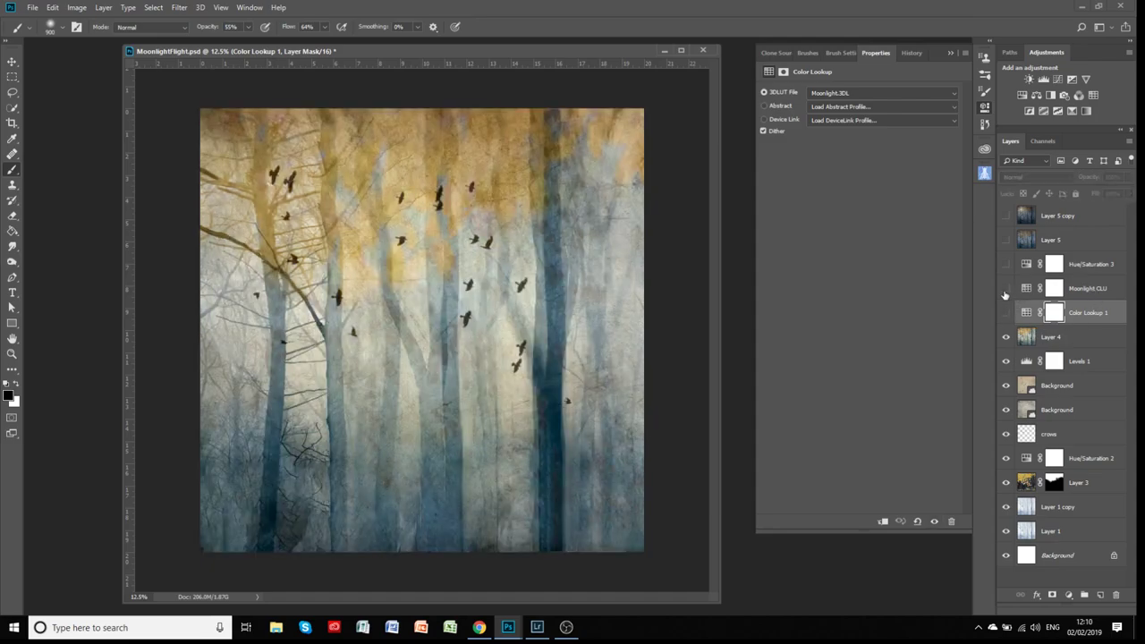
pyautogui.click(1006, 288)
pyautogui.click(1083, 289)
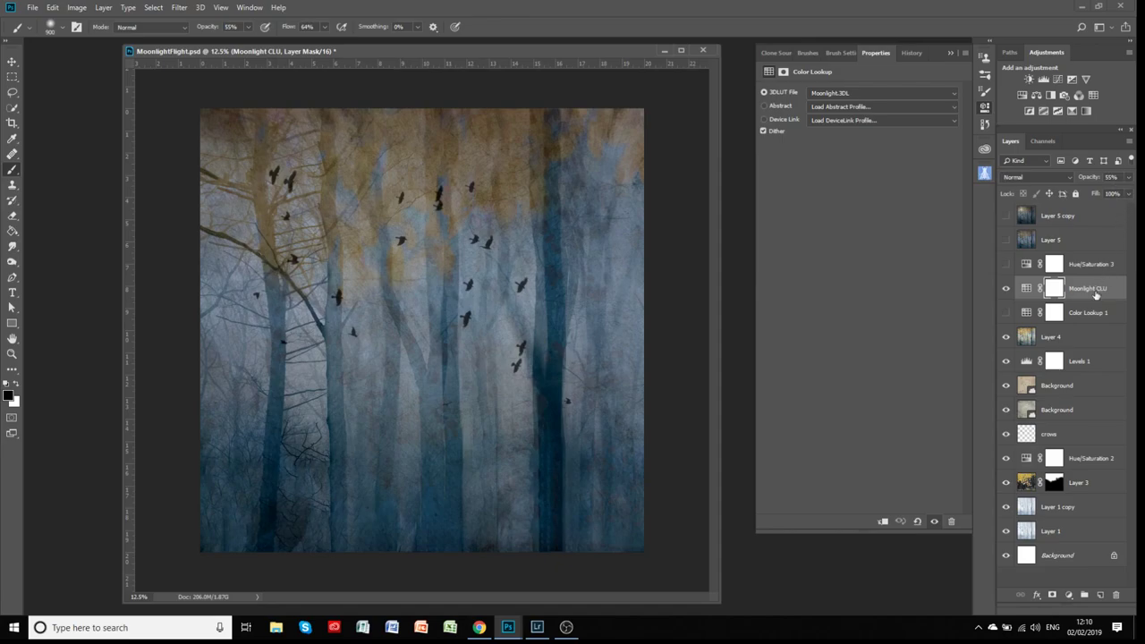
# Delete the hidden Color Lookup 1 layer and select the Moonlight CLU layer
pyautogui.click(1072, 318)
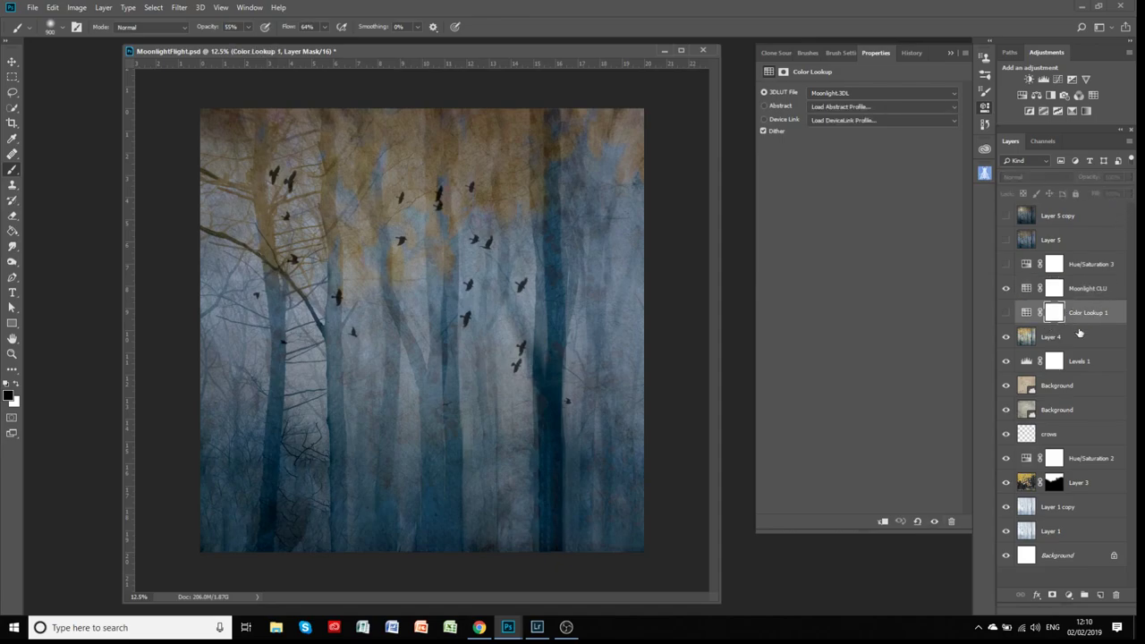
pyautogui.click(1116, 595)
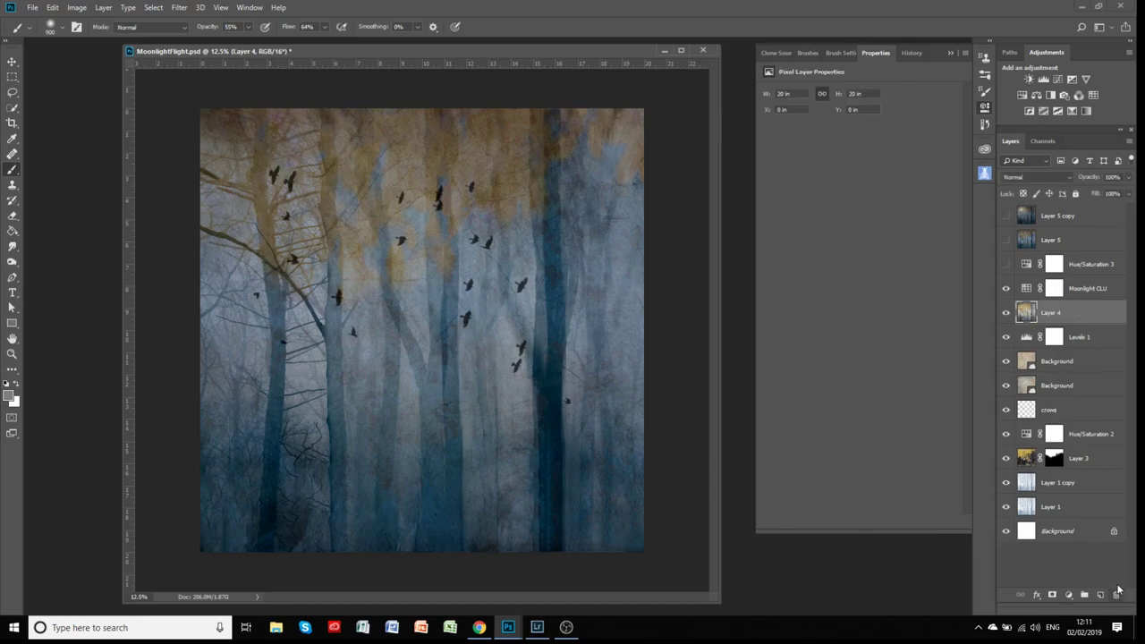
pyautogui.click(1083, 294)
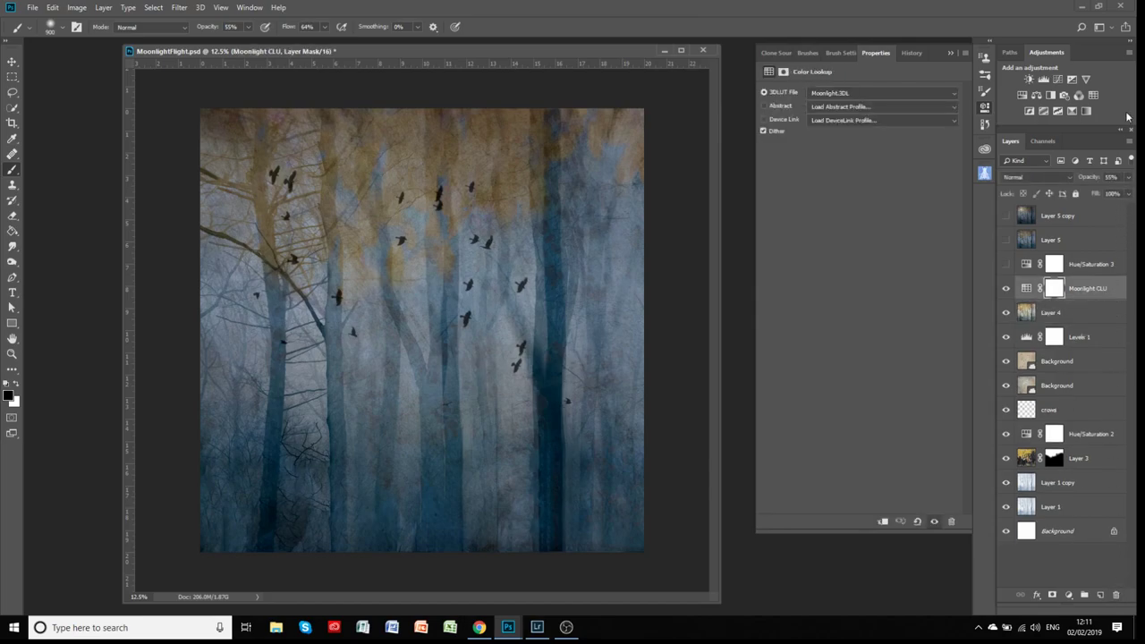
# Add another Color Lookup adjustment above Moonlight CLU and preview its 3D LUT presets from Crisp_Warm.look through to EdgyAmber.3DL
pyautogui.click(1094, 95)
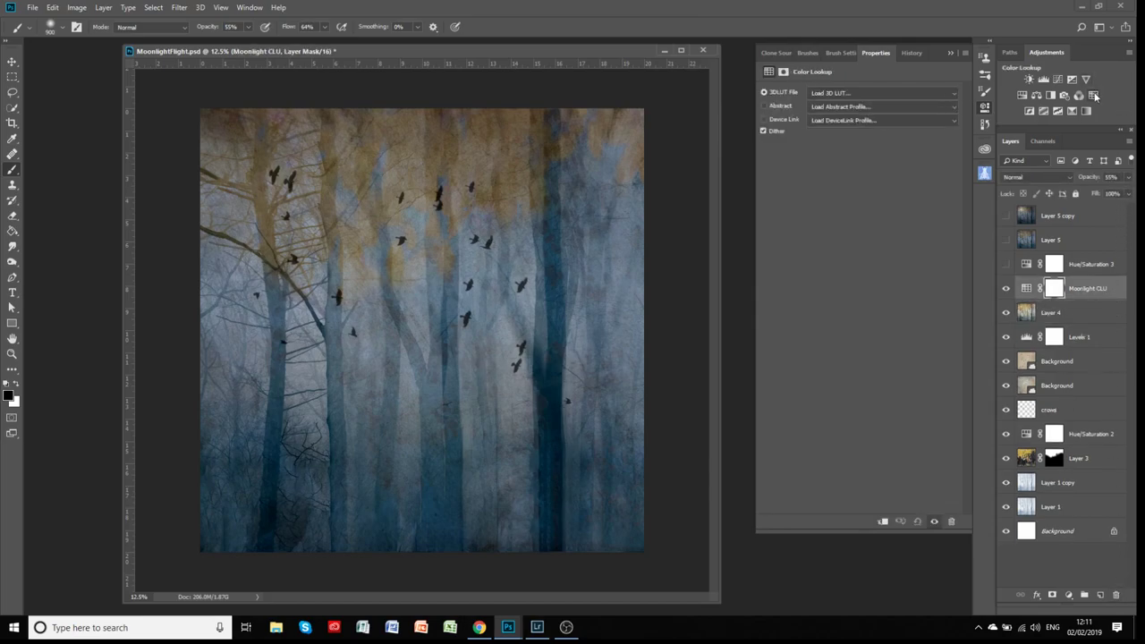
pyautogui.click(843, 93)
pyautogui.click(843, 184)
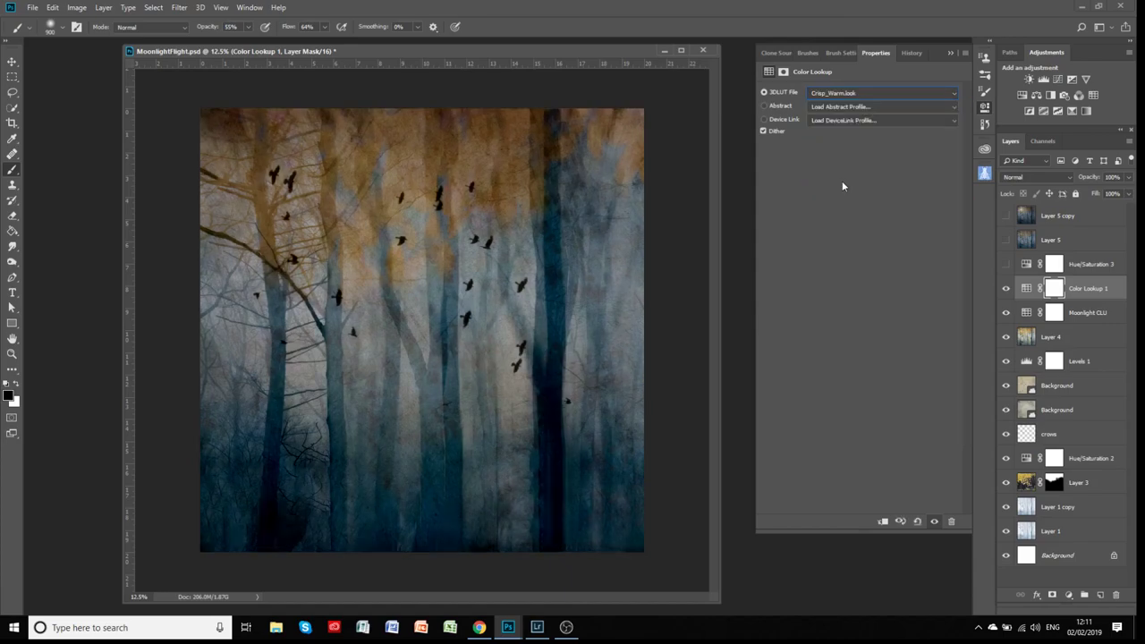
pyautogui.press('Down')
pyautogui.press('Down')
pyautogui.press('Down')
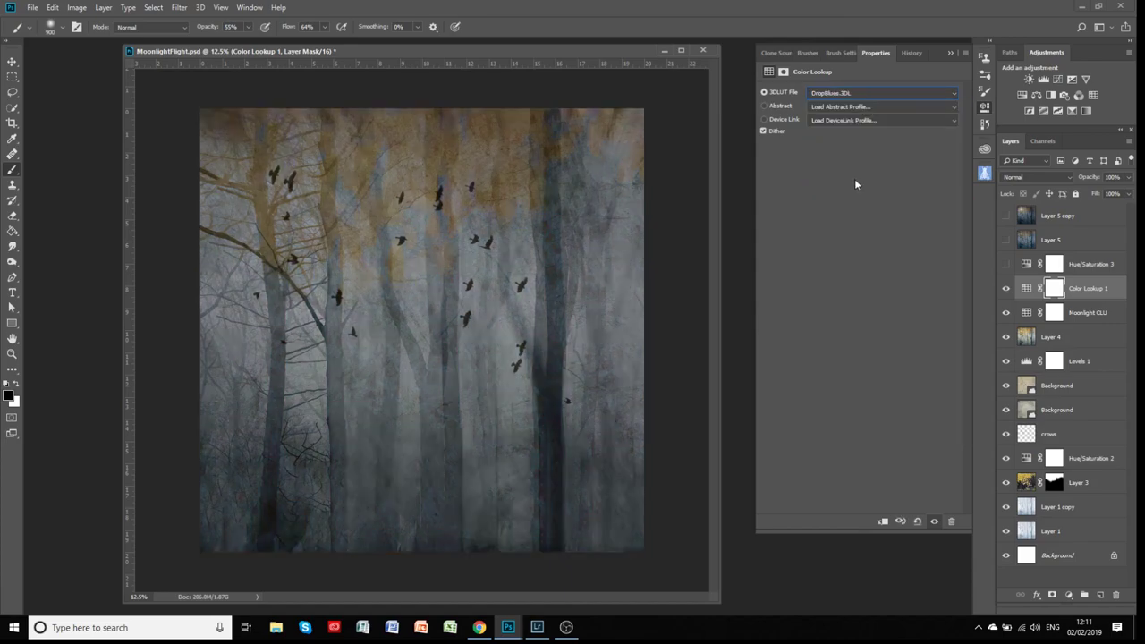
pyautogui.press('Down')
pyautogui.press('Up')
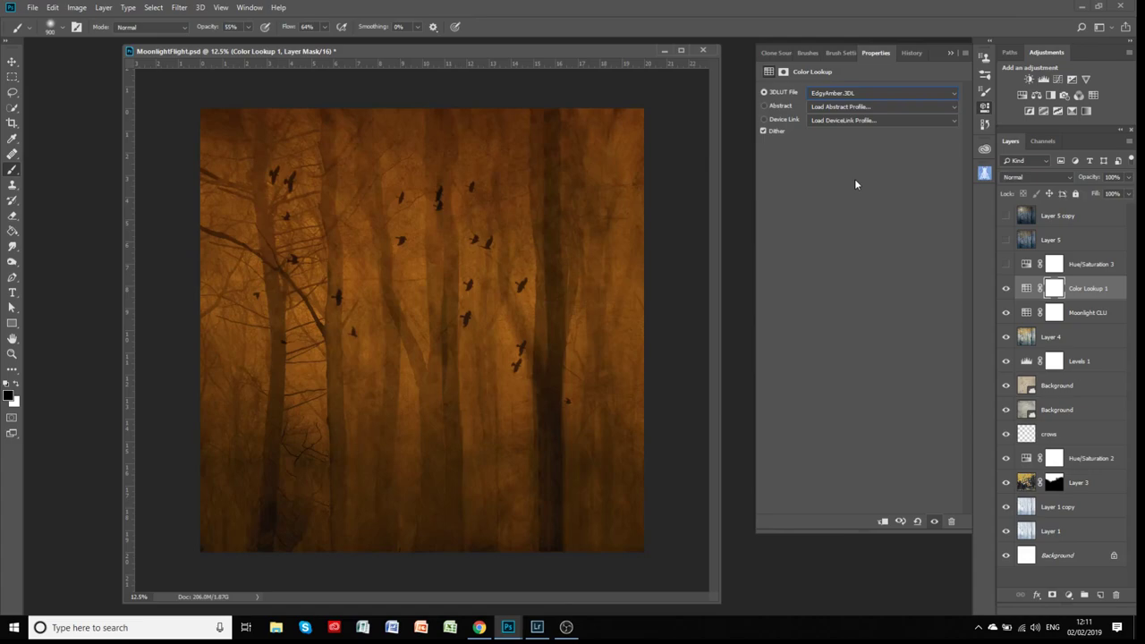
# Try adjusting the opacity of the EdgyAmber Color Lookup layer, and delete that layer
pyautogui.click(1128, 177)
pyautogui.moveTo(1127, 194)
pyautogui.mouseDown()
pyautogui.moveTo(1090, 194)
pyautogui.moveTo(1089, 204)
pyautogui.moveTo(1133, 205)
pyautogui.mouseUp()
pyautogui.click(951, 53)
pyautogui.click(951, 53)
pyautogui.click(1116, 596)
pyautogui.click(1116, 596)
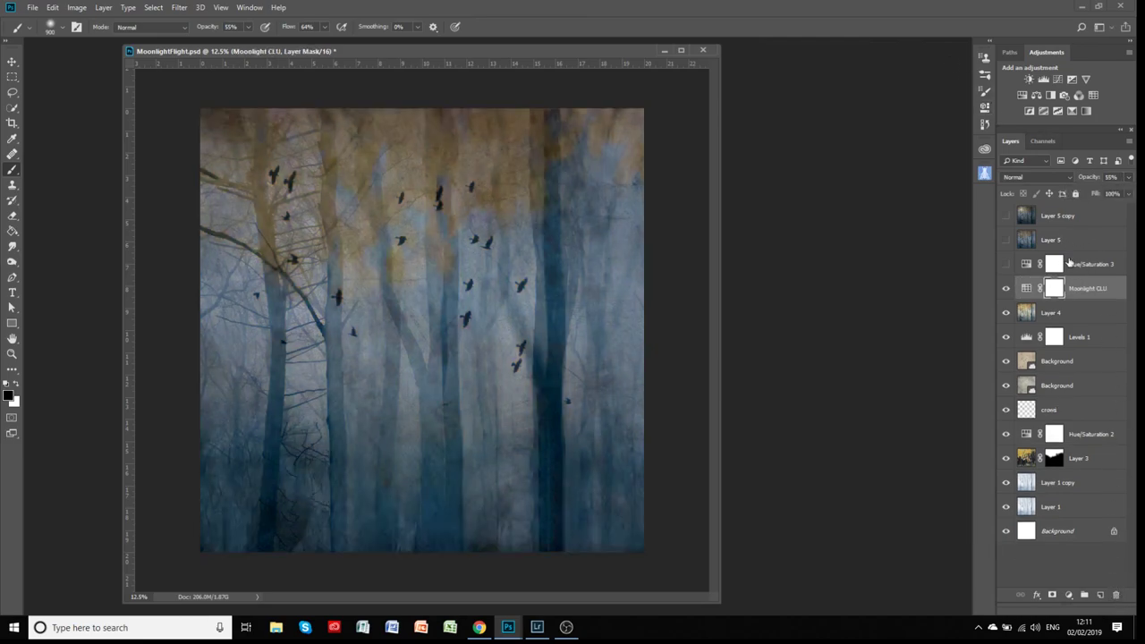
# Show the Hue/Saturation 3 layer and slightly lower the Lightness of its Yellows range
pyautogui.click(1007, 265)
pyautogui.click(1027, 265)
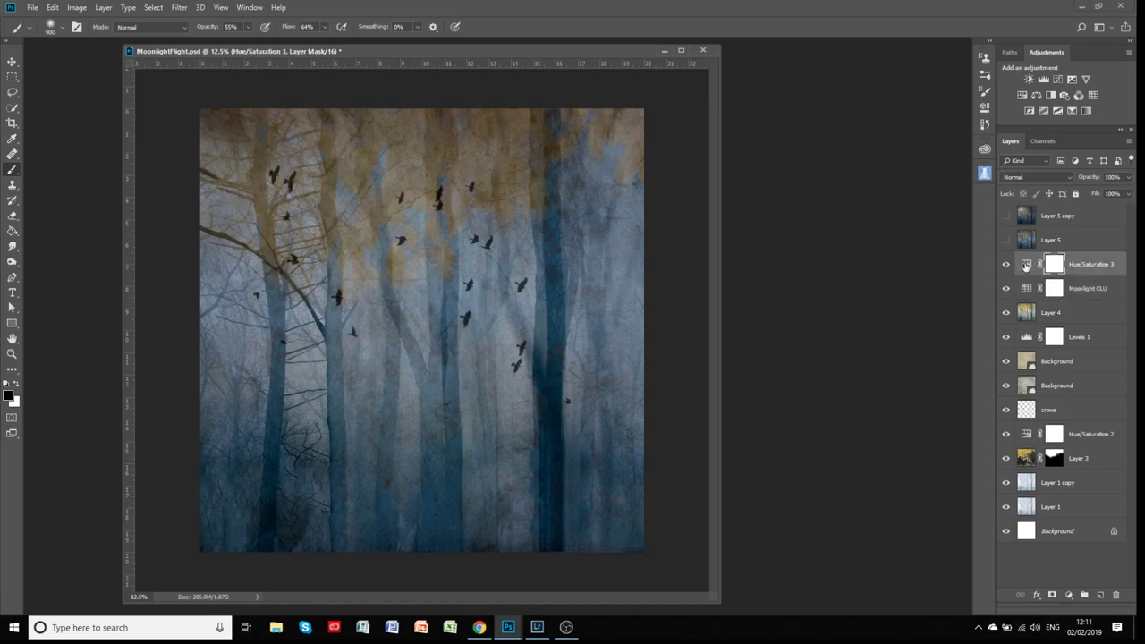
pyautogui.doubleClick(1026, 264)
pyautogui.click(805, 108)
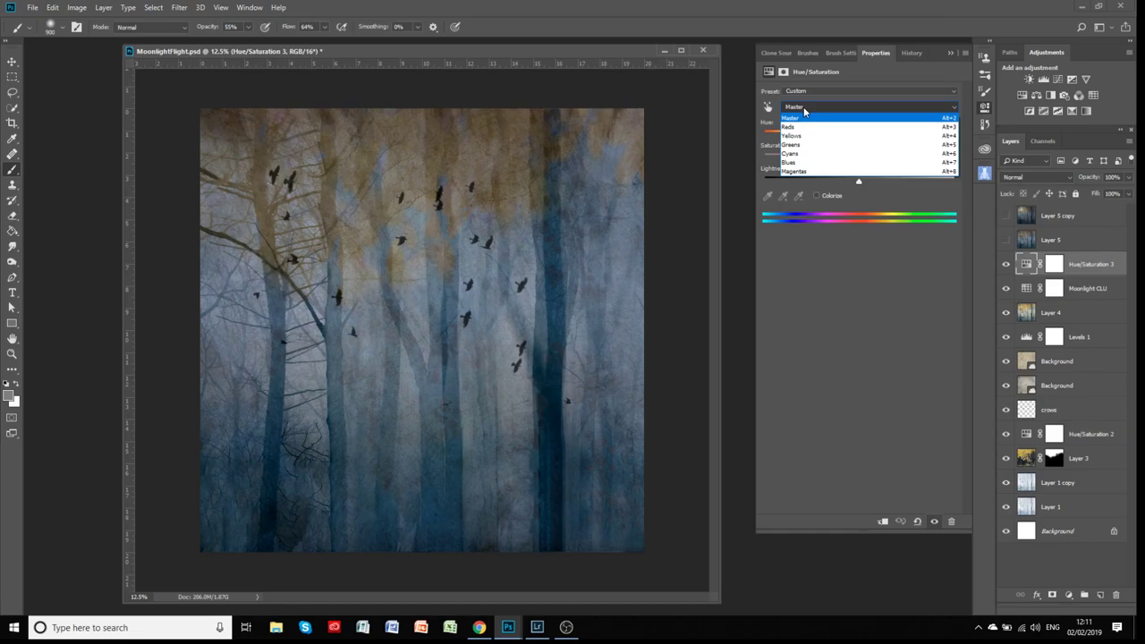
pyautogui.click(793, 128)
pyautogui.click(792, 109)
pyautogui.click(792, 135)
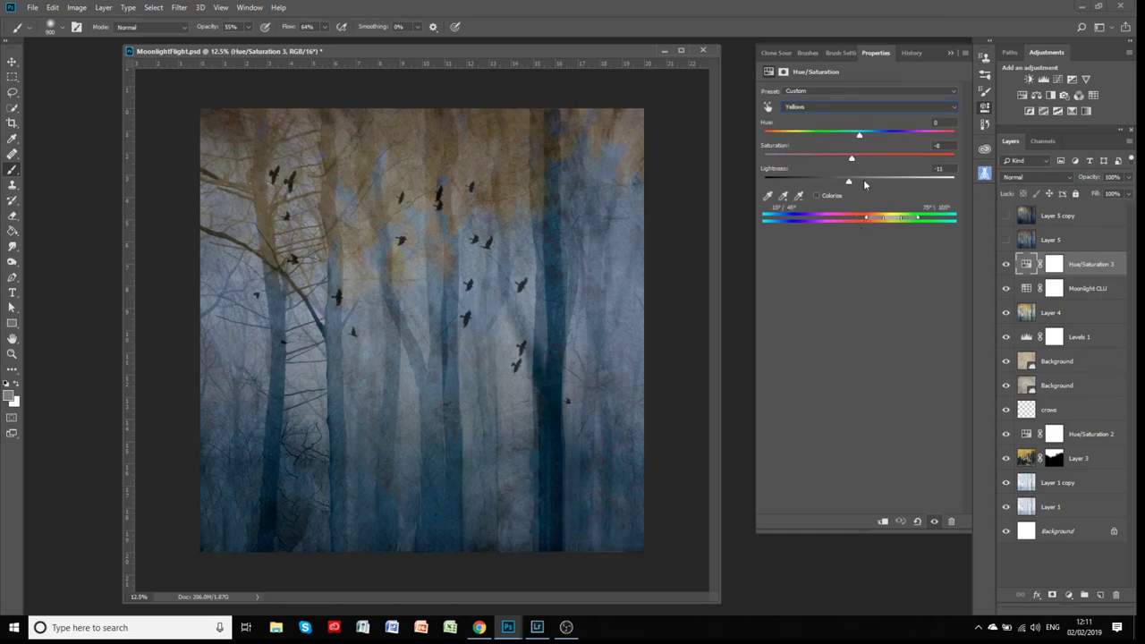
pyautogui.moveTo(850, 185)
pyautogui.mouseDown()
pyautogui.moveTo(831, 187)
pyautogui.moveTo(857, 186)
pyautogui.moveTo(842, 184)
pyautogui.mouseUp()
pyautogui.click(950, 56)
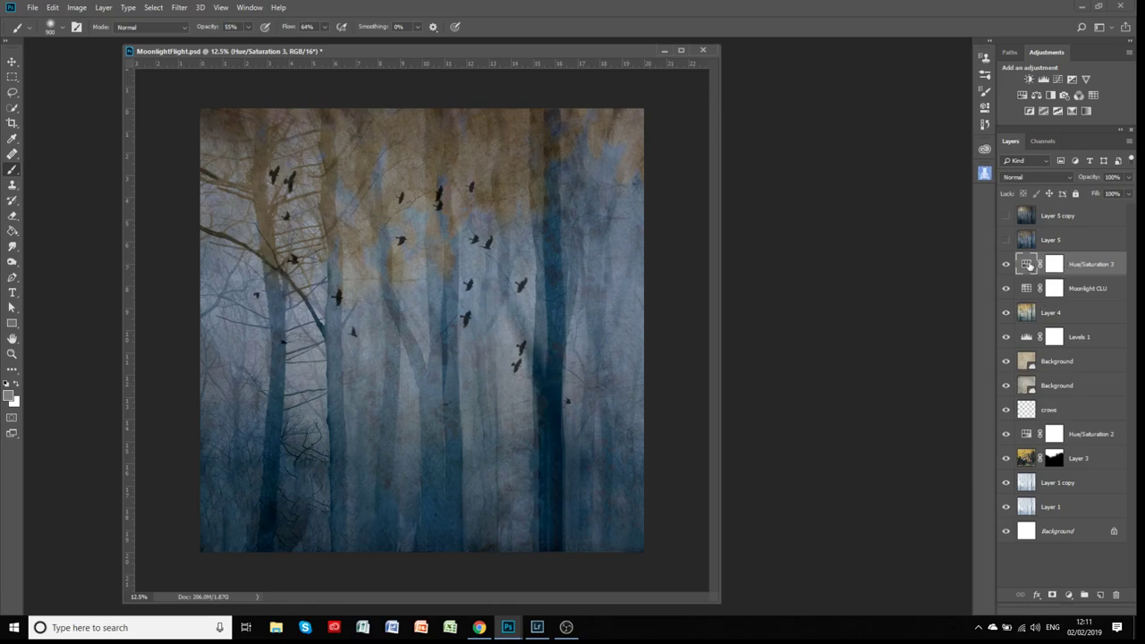
# Compare the image with and without the Hue/Saturation 3 layer
pyautogui.click(1004, 270)
pyautogui.click(1005, 267)
pyautogui.click(1004, 267)
# Show Layer 5 and duplicate it
pyautogui.click(1068, 244)
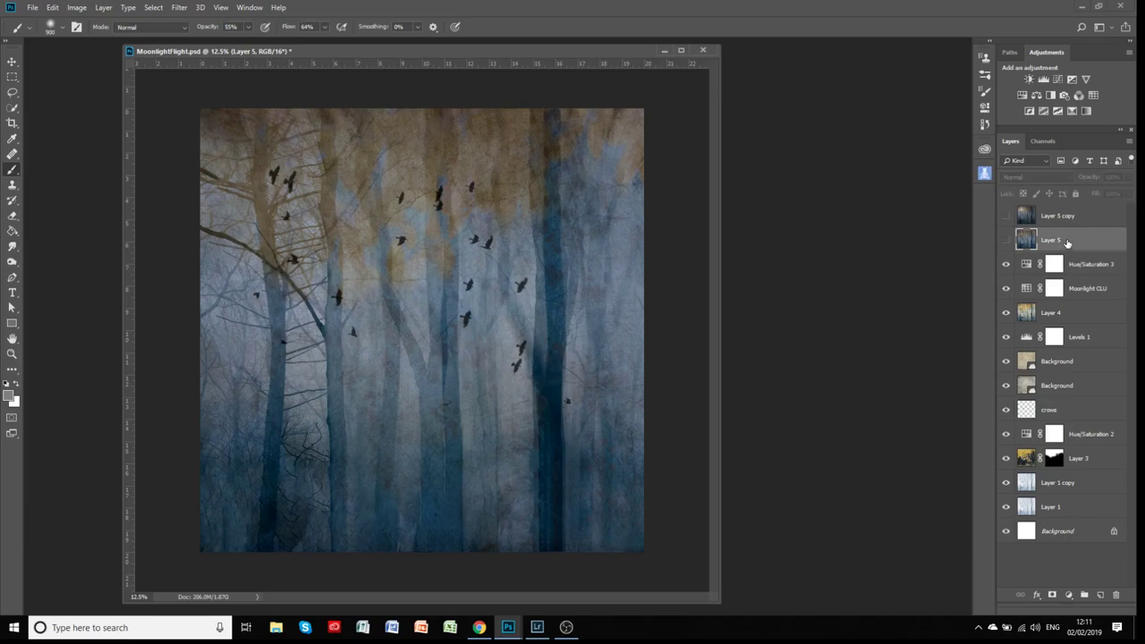
pyautogui.click(1006, 240)
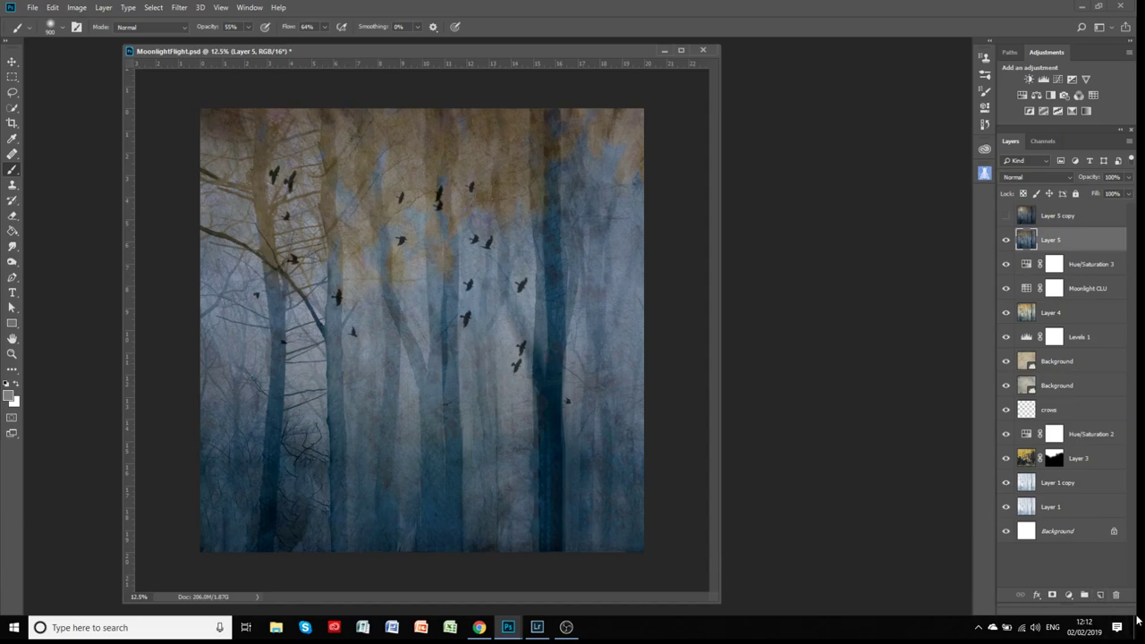
pyautogui.hotkey('ctrl', 'j')
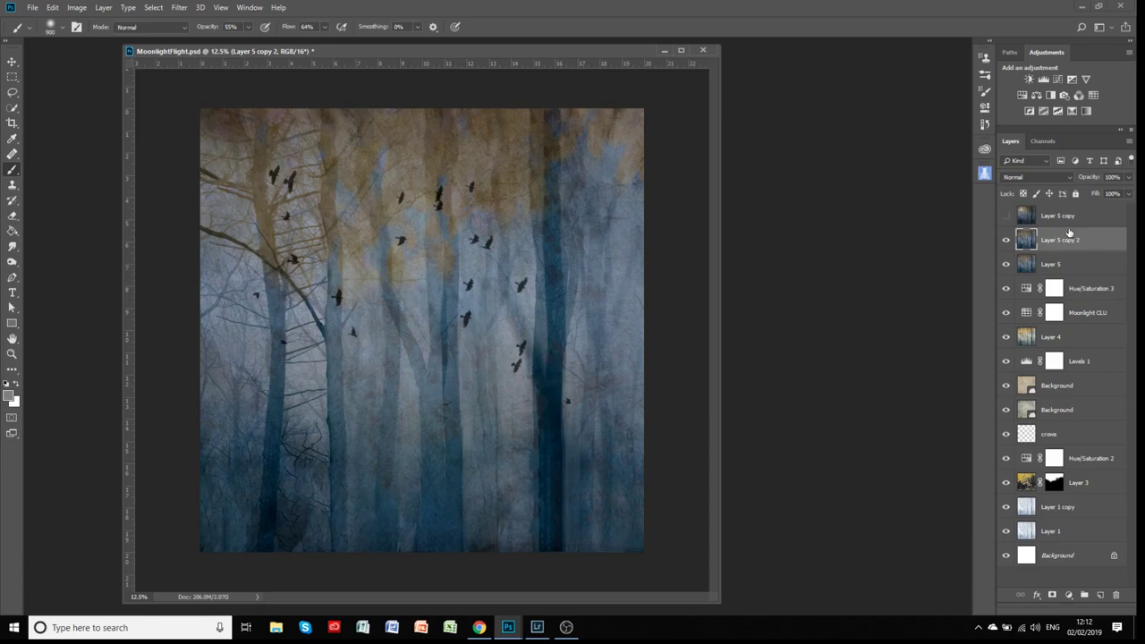
# Preview the Layer 5 copy layer and hide it again, and look through the available Stylize filters
pyautogui.click(1007, 217)
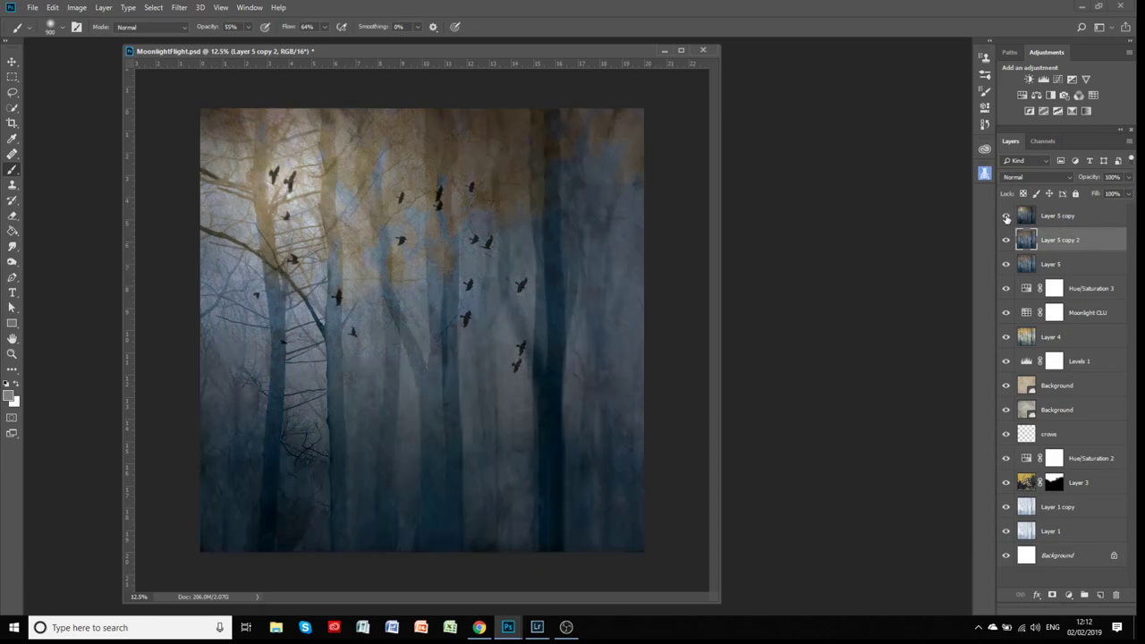
pyautogui.click(1007, 216)
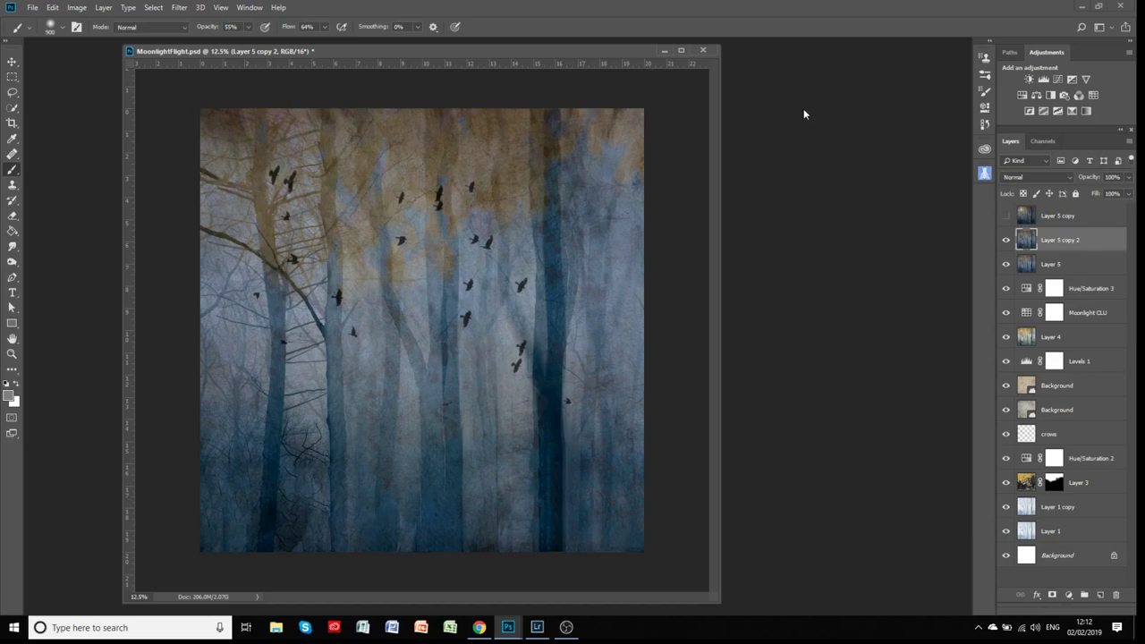
pyautogui.click(179, 8)
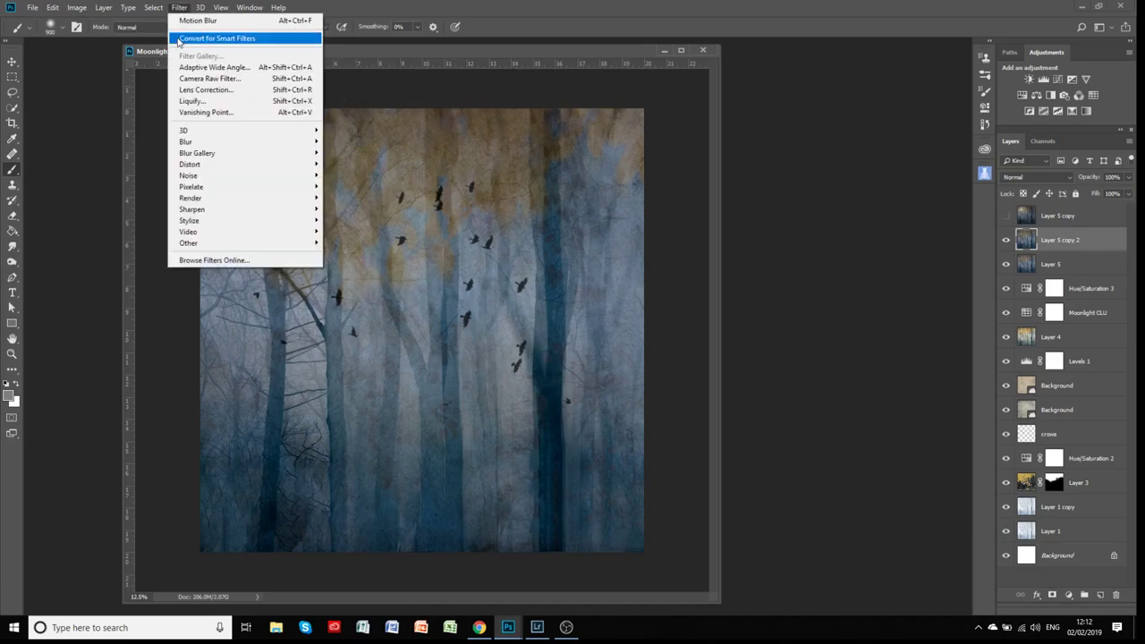
pyautogui.moveTo(209, 203)
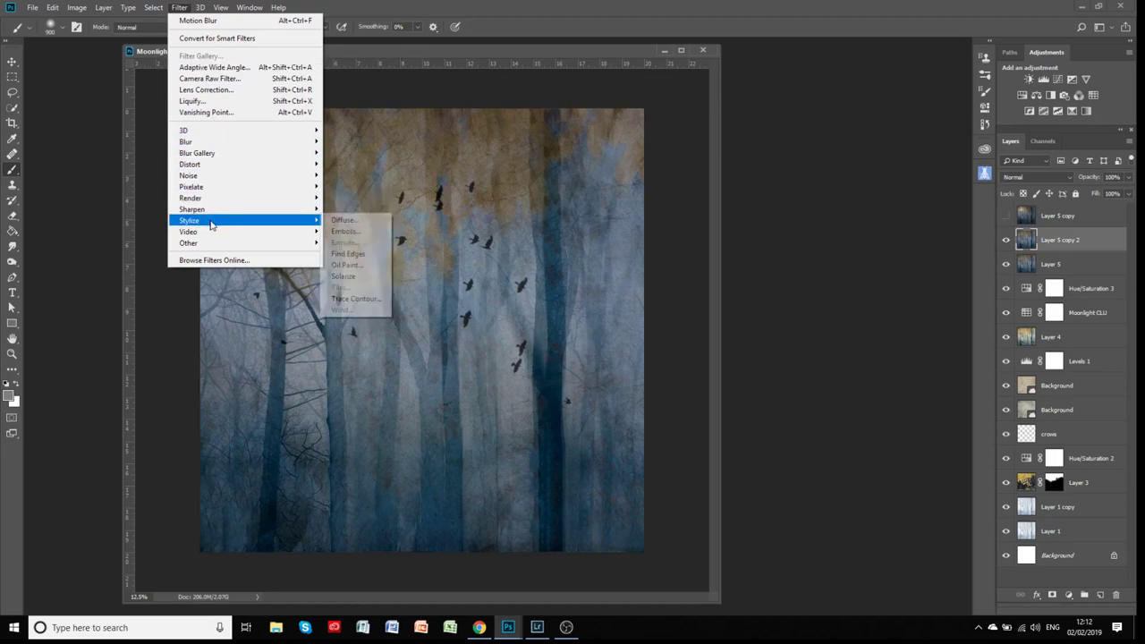
pyautogui.moveTo(223, 235)
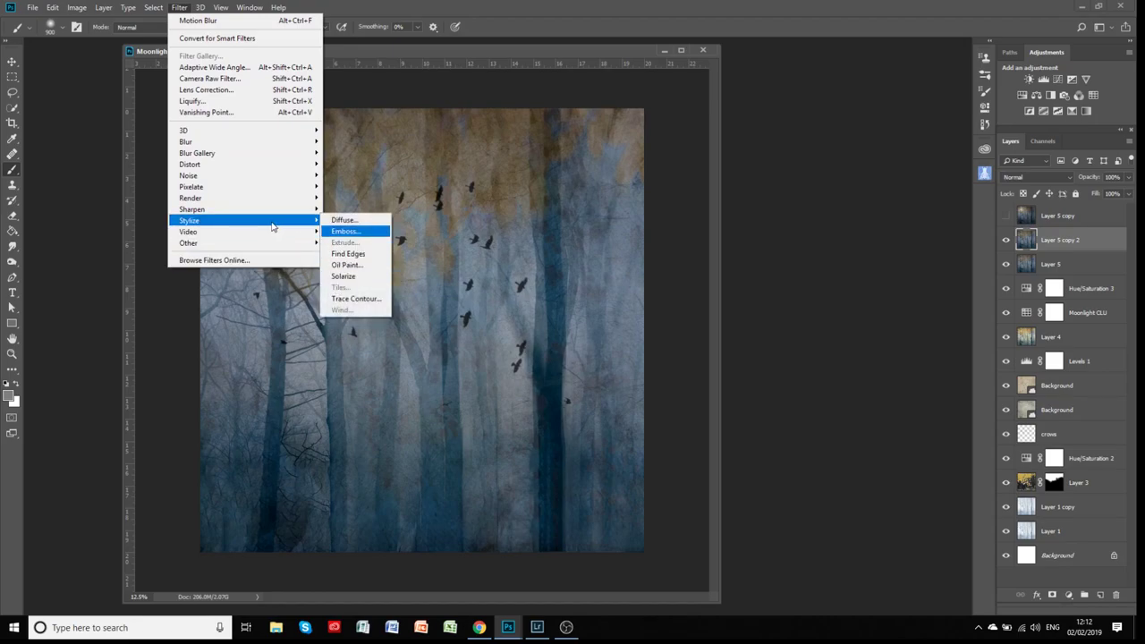
pyautogui.click(546, 56)
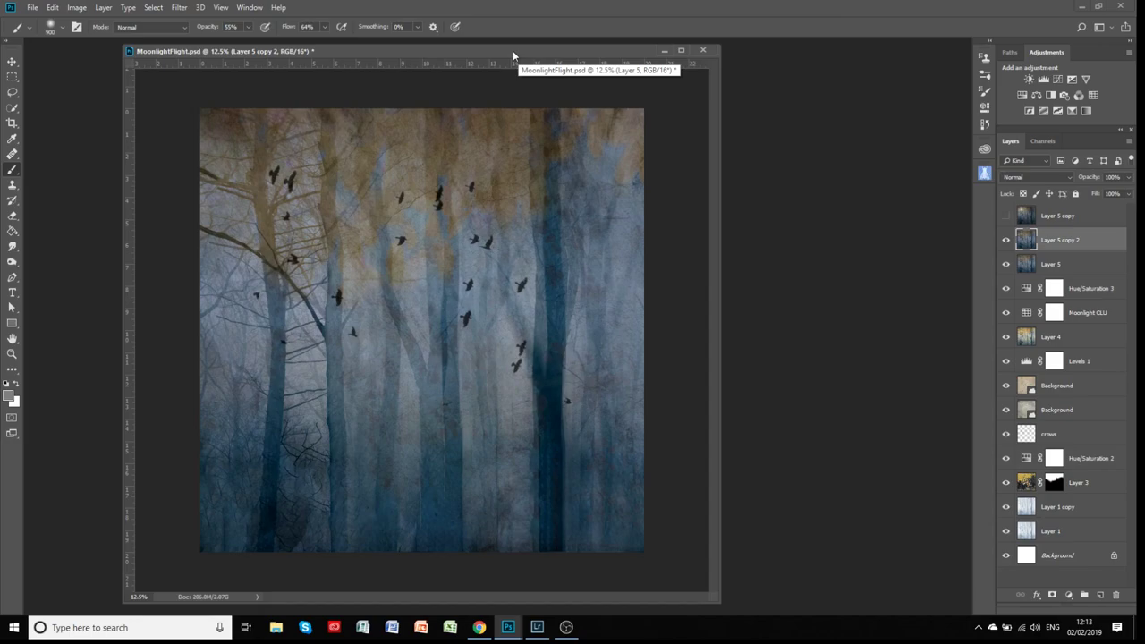
# Convert the image to 8 Bits/Channel mode
pyautogui.click(52, 8)
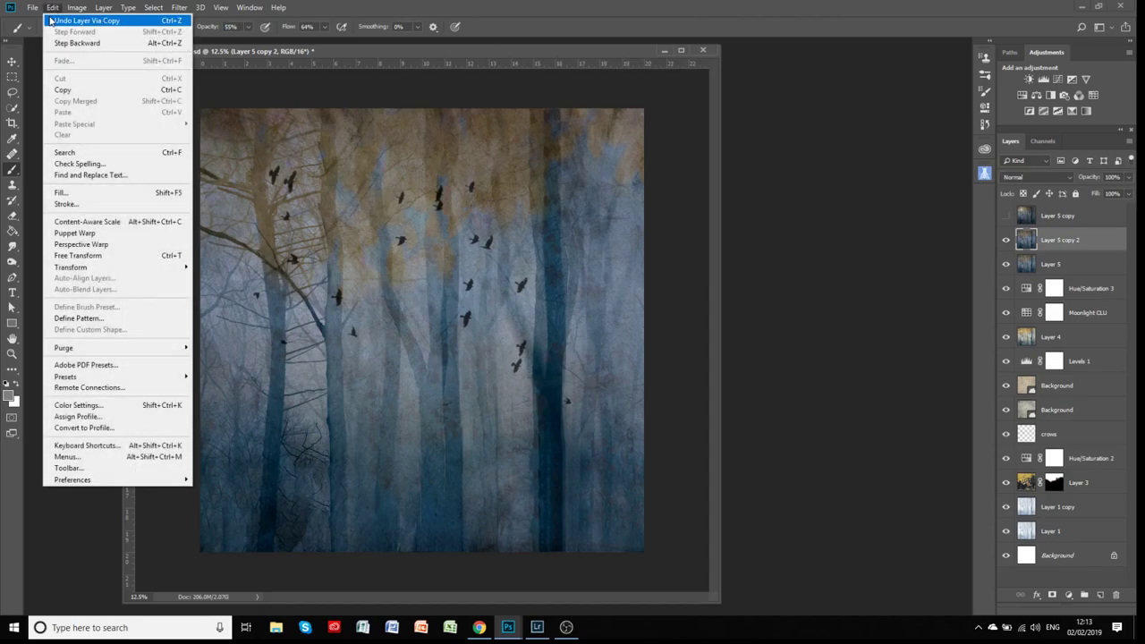
pyautogui.moveTo(67, 9)
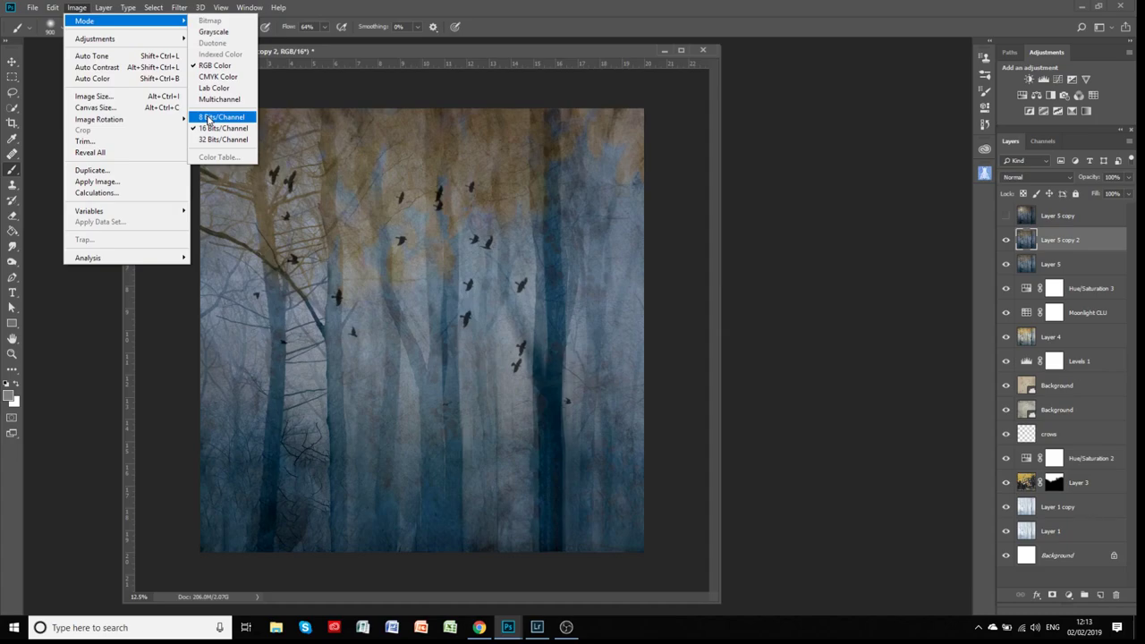
pyautogui.click(209, 119)
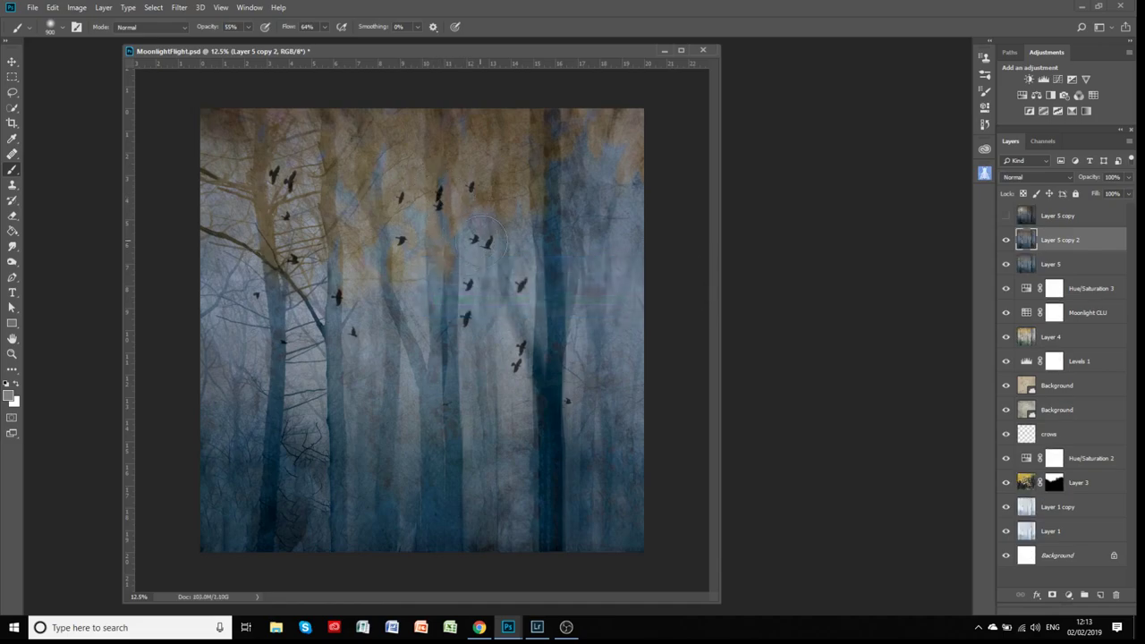
# Start the Lighting Effects filter on Layer 5 copy 2 and position the spot light over the crows in the picture's upper-left area
pyautogui.click(178, 9)
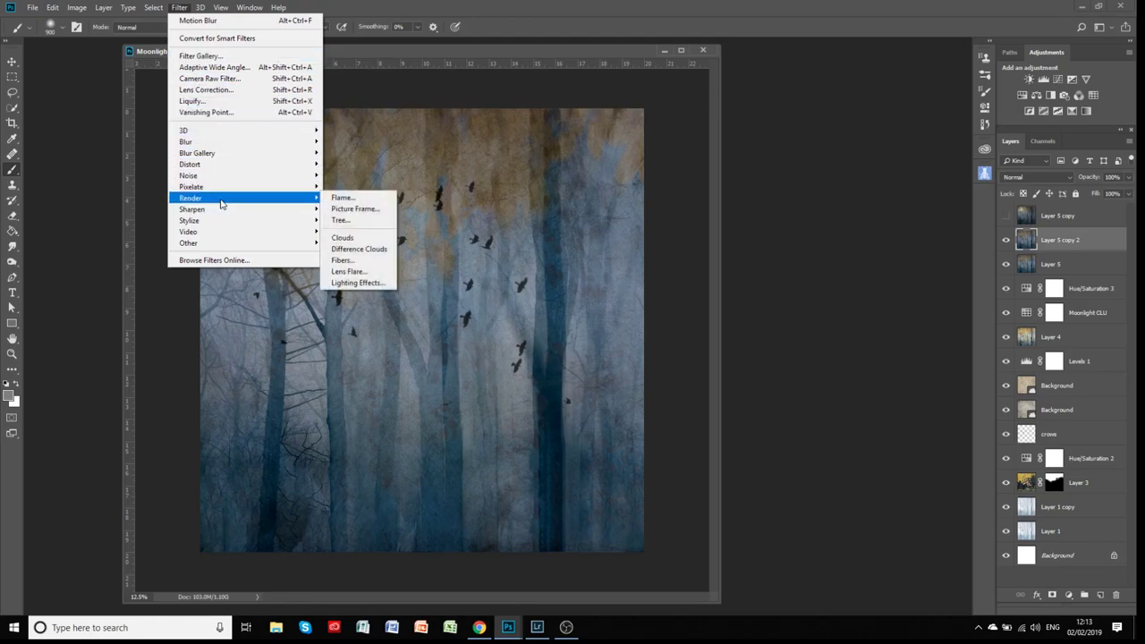
pyautogui.click(358, 282)
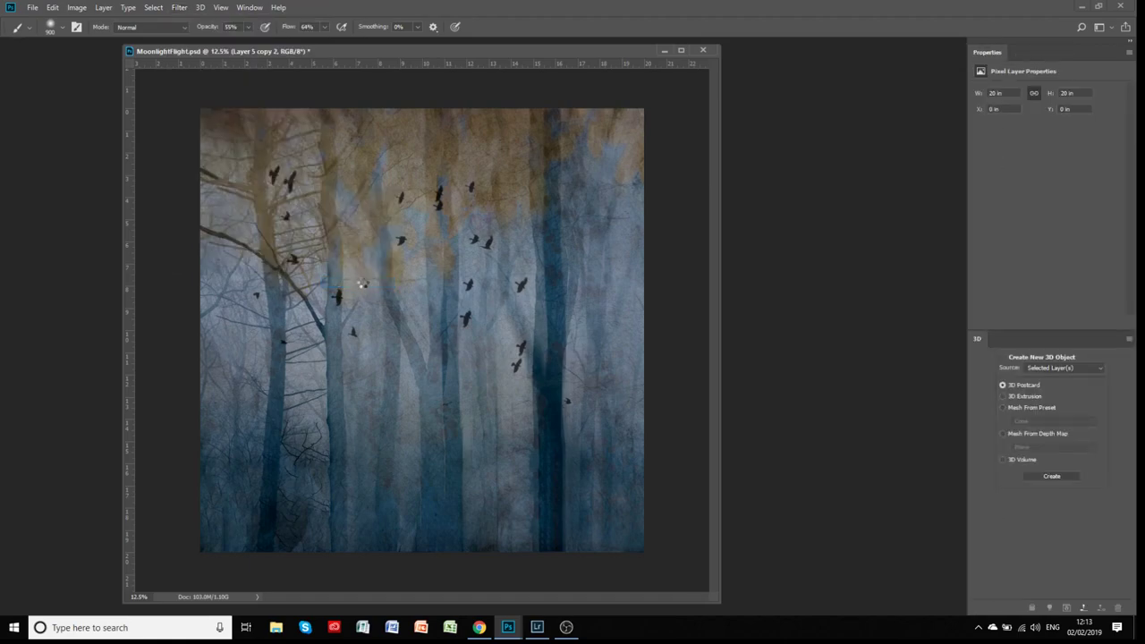
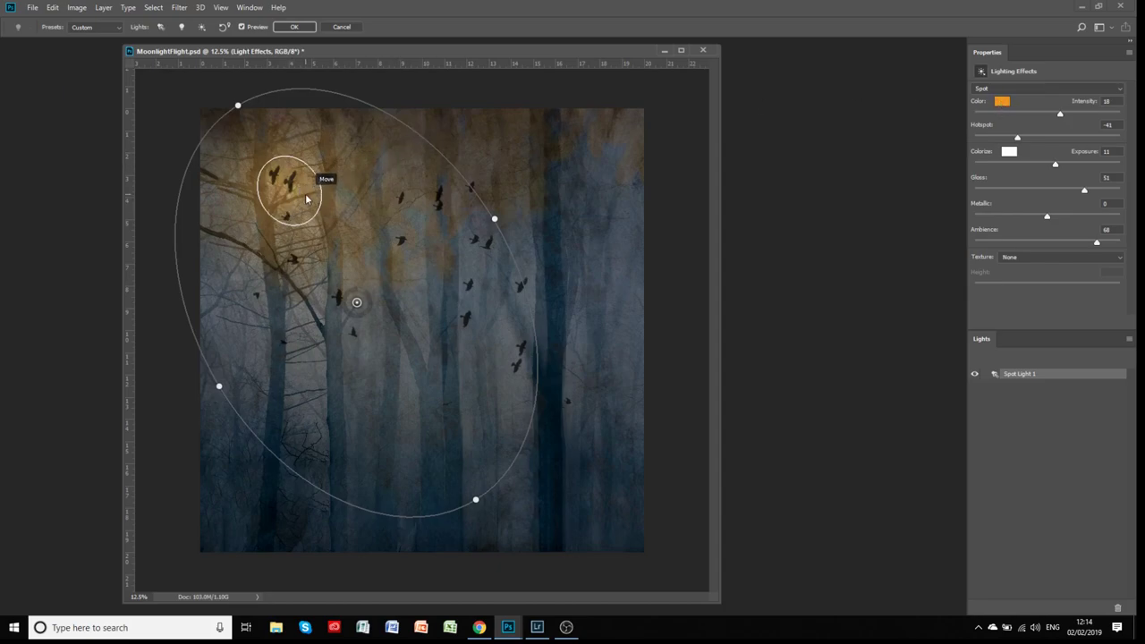
pyautogui.moveTo(306, 195)
pyautogui.mouseDown()
pyautogui.moveTo(294, 174)
pyautogui.moveTo(298, 189)
pyautogui.mouseUp()
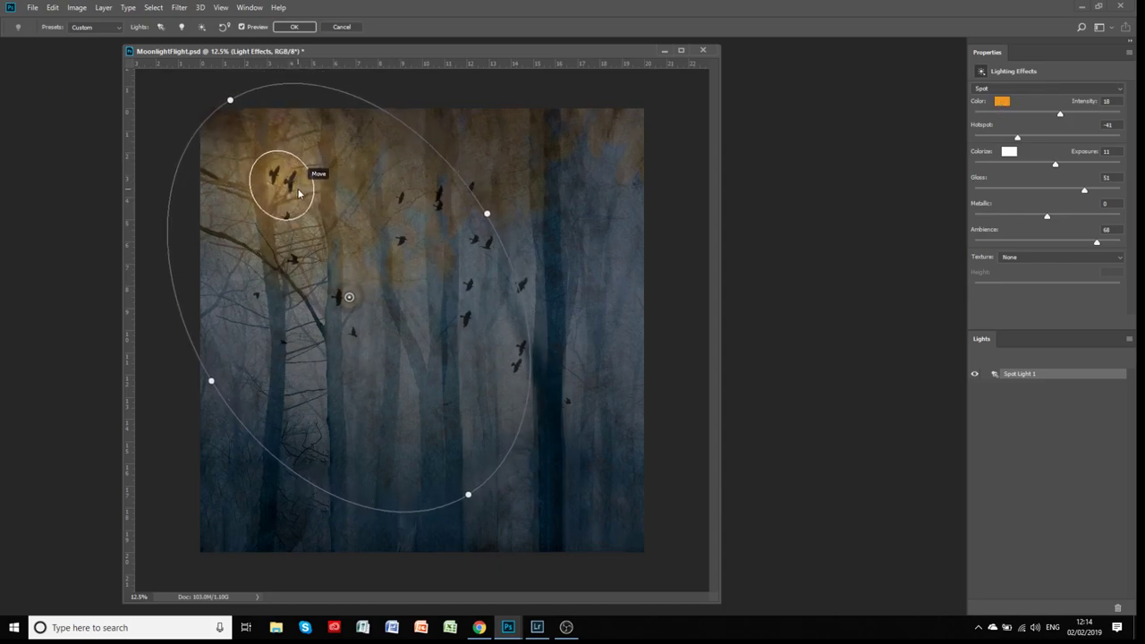
# Change the spot light's color to white
pyautogui.click(1003, 101)
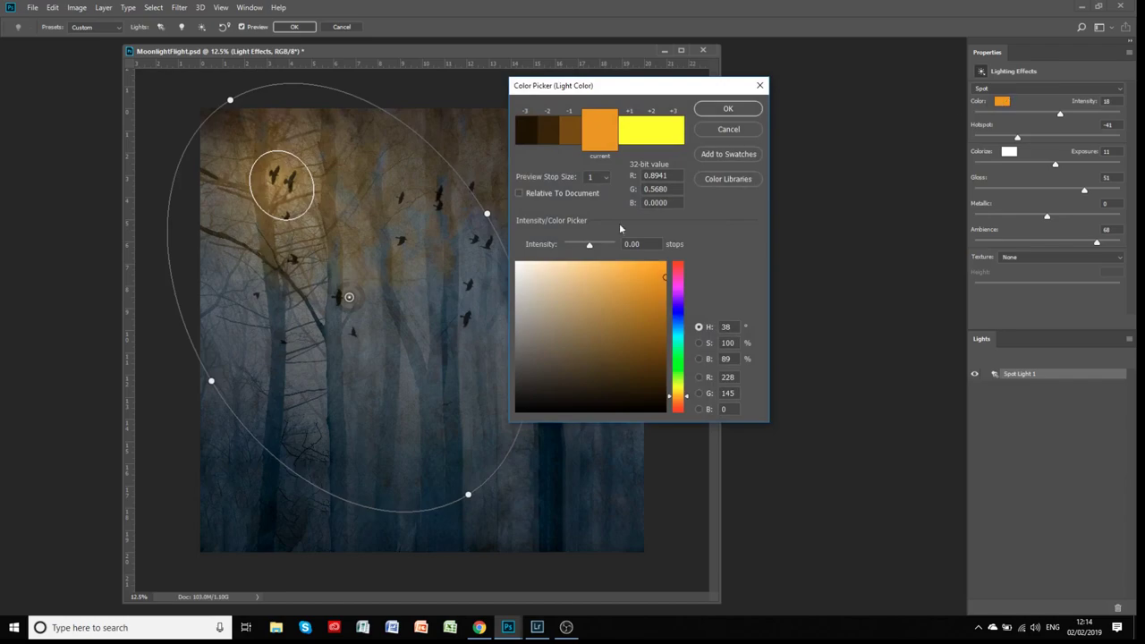
pyautogui.moveTo(527, 281); pyautogui.dragTo(517, 262)
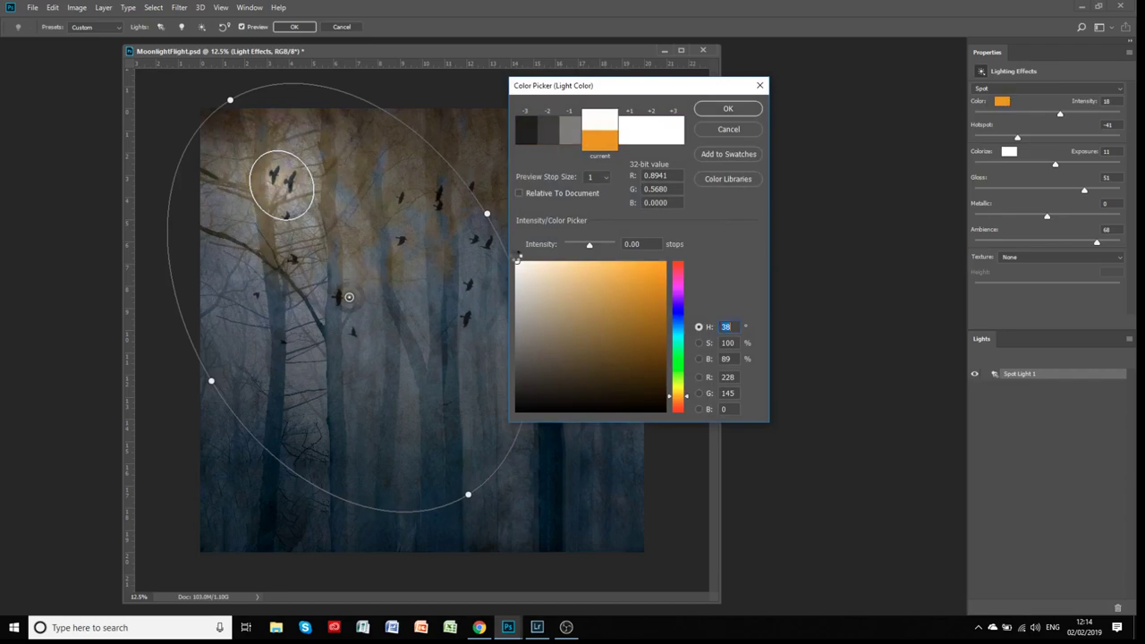
pyautogui.click(729, 109)
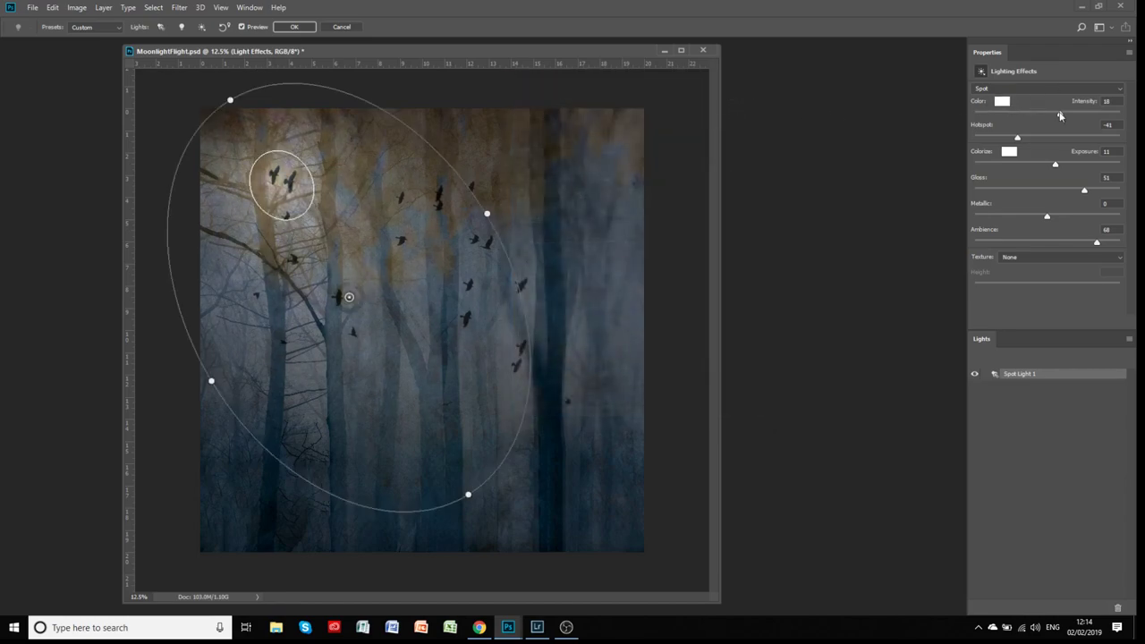
# Set the spot light's Hotspot to -17, Exposure to 15 and Intensity to 15, shifting the light slightly to the right
pyautogui.moveTo(1060, 117); pyautogui.dragTo(1033, 150)
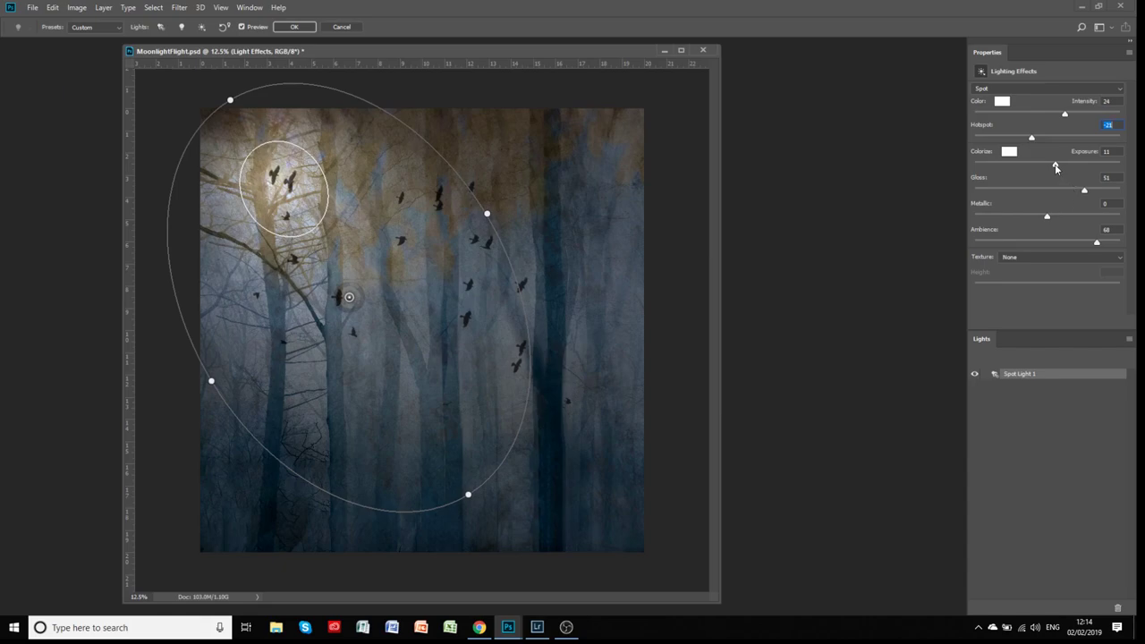
pyautogui.click(1056, 166)
pyautogui.moveTo(1057, 166); pyautogui.dragTo(1058, 166)
pyautogui.click(1036, 141)
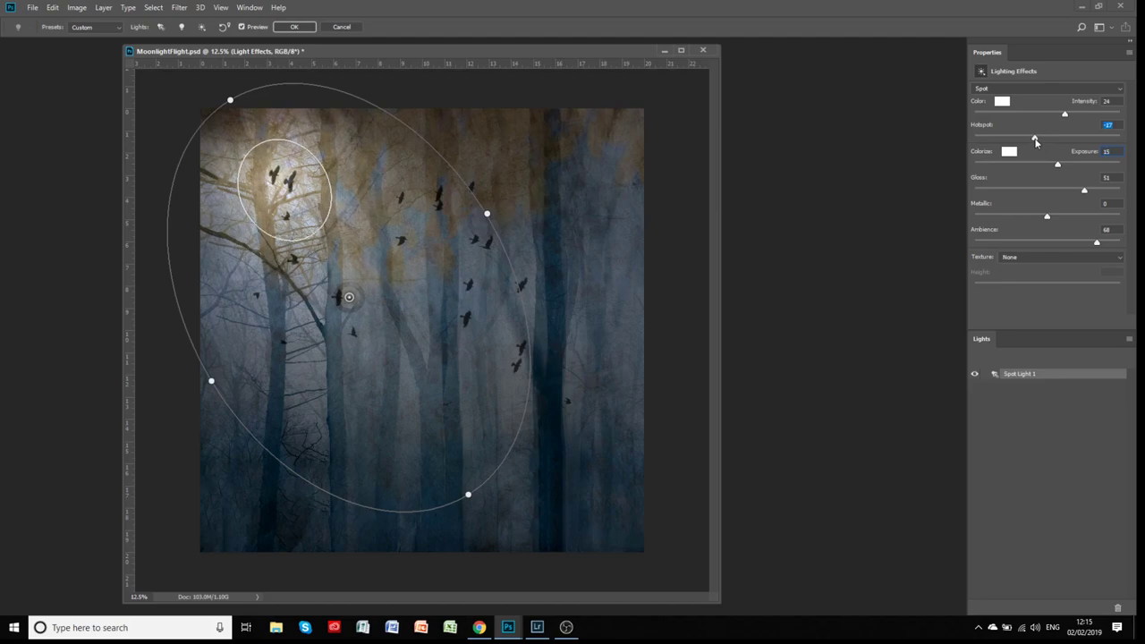
pyautogui.moveTo(291, 196); pyautogui.dragTo(296, 195)
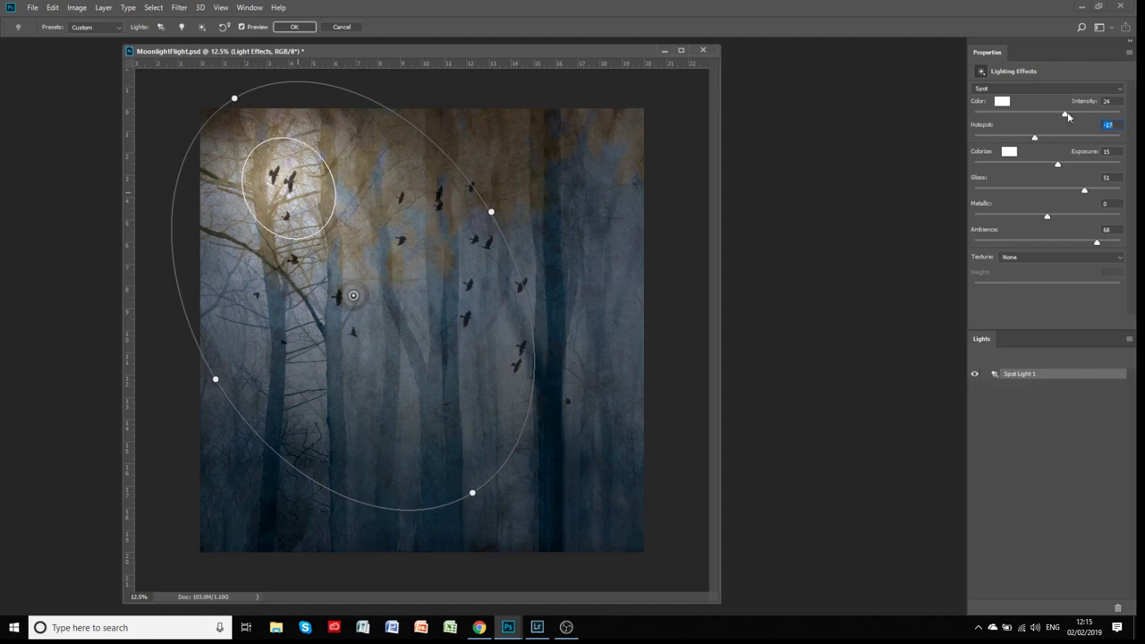
pyautogui.moveTo(1068, 112); pyautogui.dragTo(1060, 115)
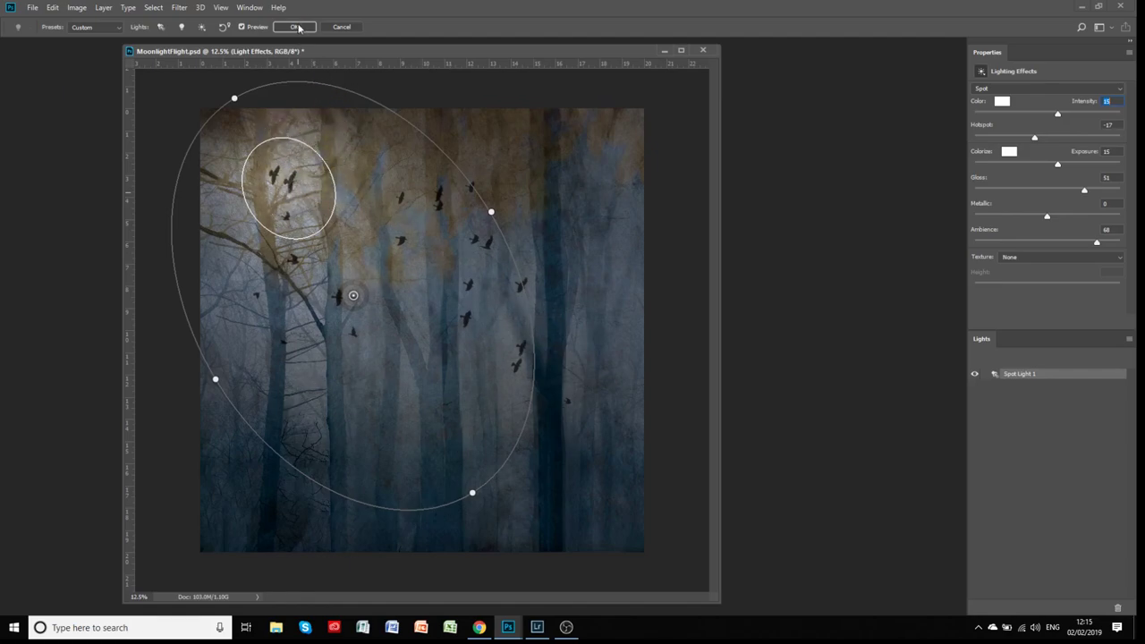
# Apply the Lighting Effects spot light to Layer 5 copy 2 and compare the image with that layer hidden and shown
pyautogui.click(297, 28)
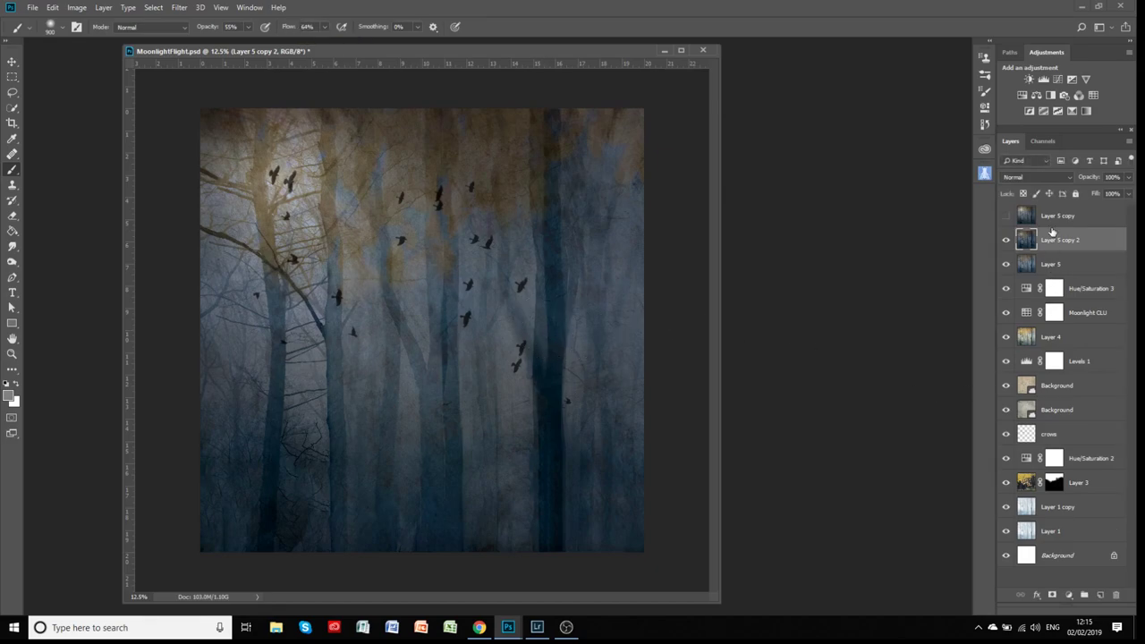
pyautogui.click(1007, 240)
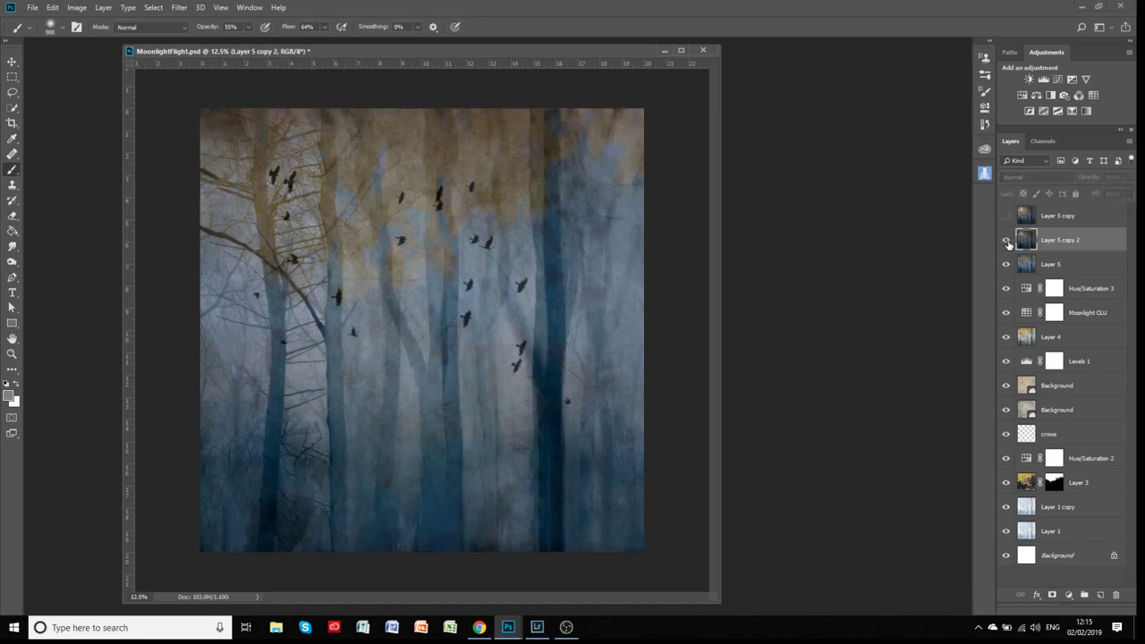
pyautogui.click(1006, 241)
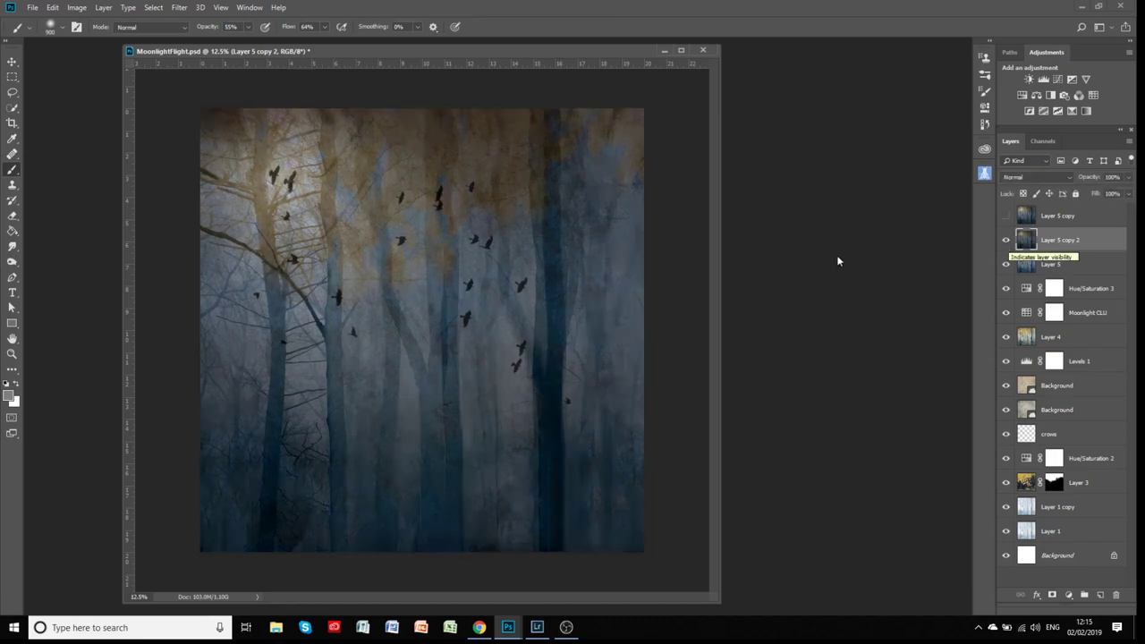
# Show Layer 5 copy, then hide and delete Layer 5 copy 2
pyautogui.click(1006, 216)
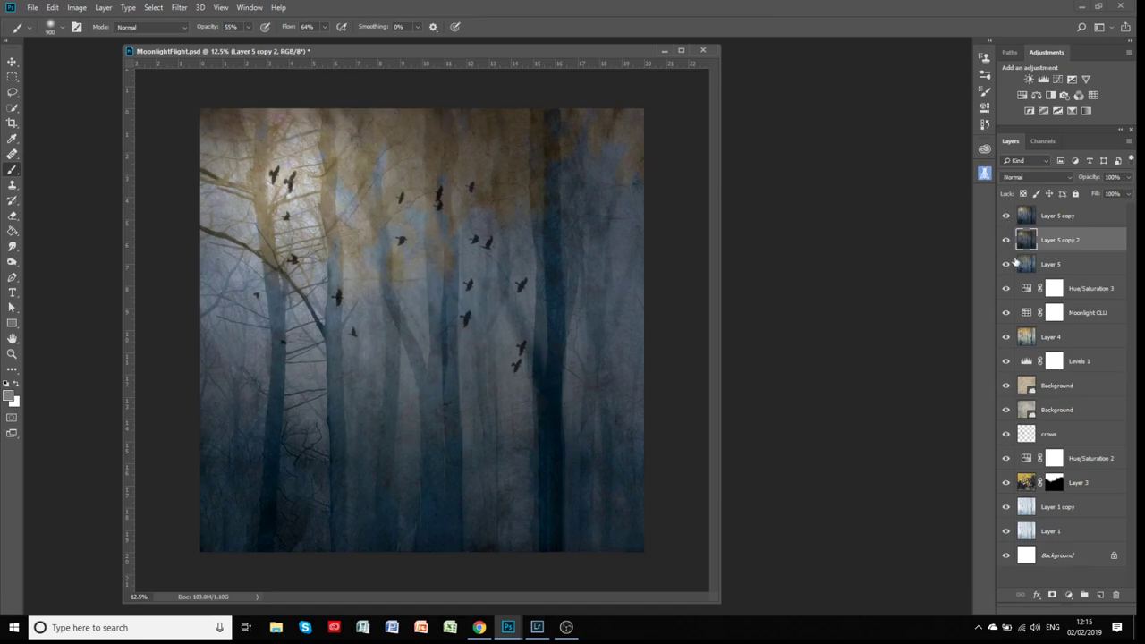
pyautogui.click(1006, 240)
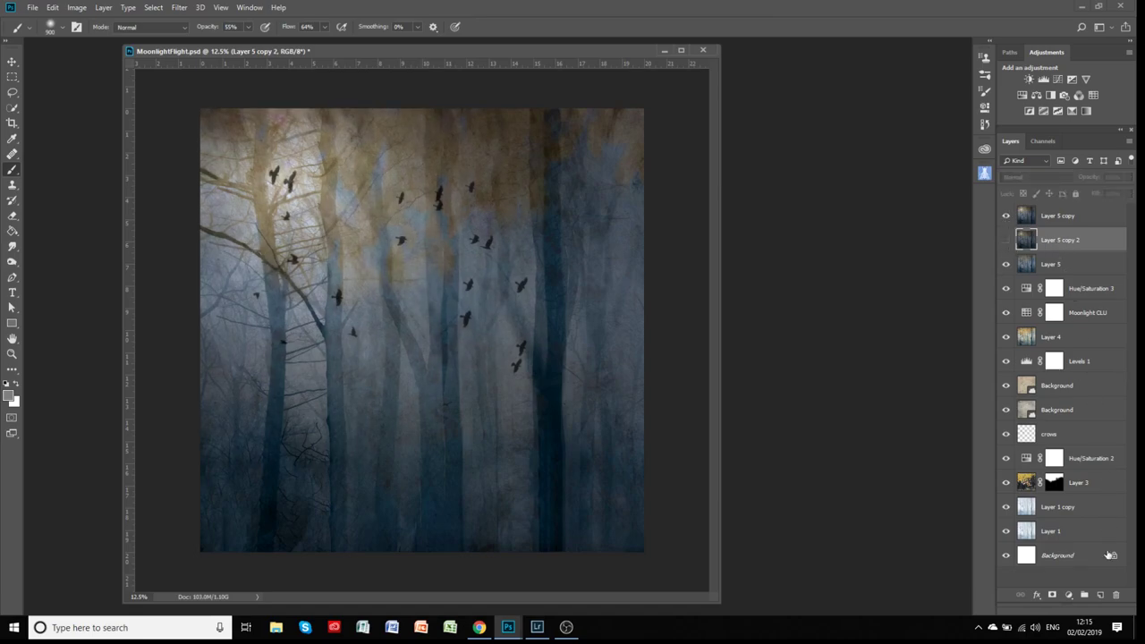
pyautogui.click(1116, 595)
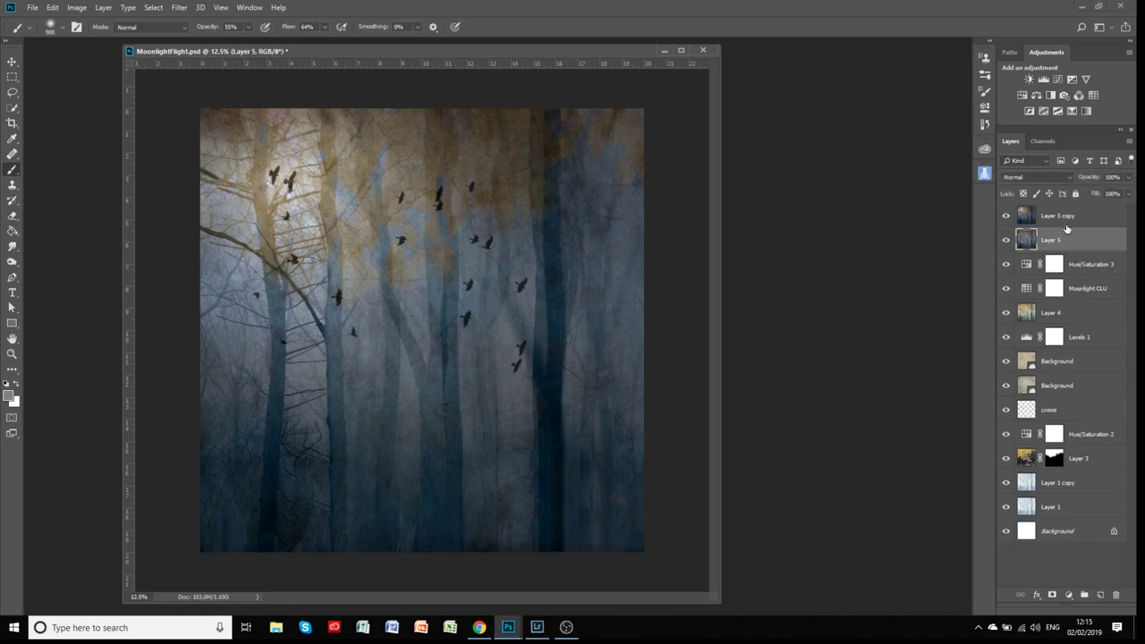
# Select Layer 5 copy and hide and reshow it to compare the image with and without its lighting
pyautogui.click(1056, 221)
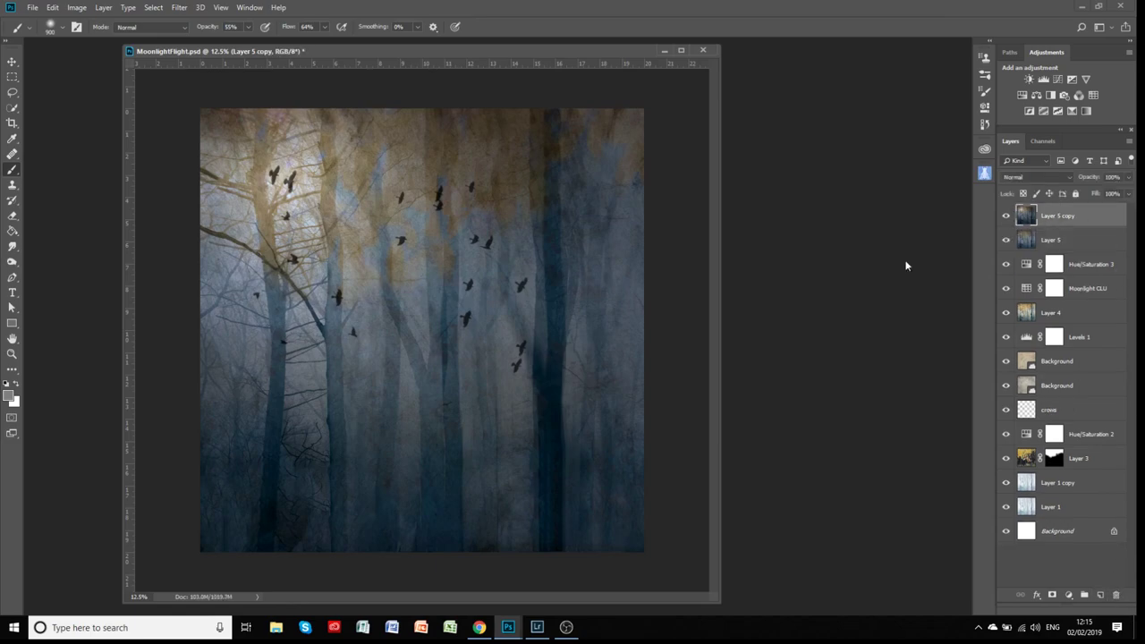
pyautogui.click(1006, 219)
pyautogui.click(1005, 219)
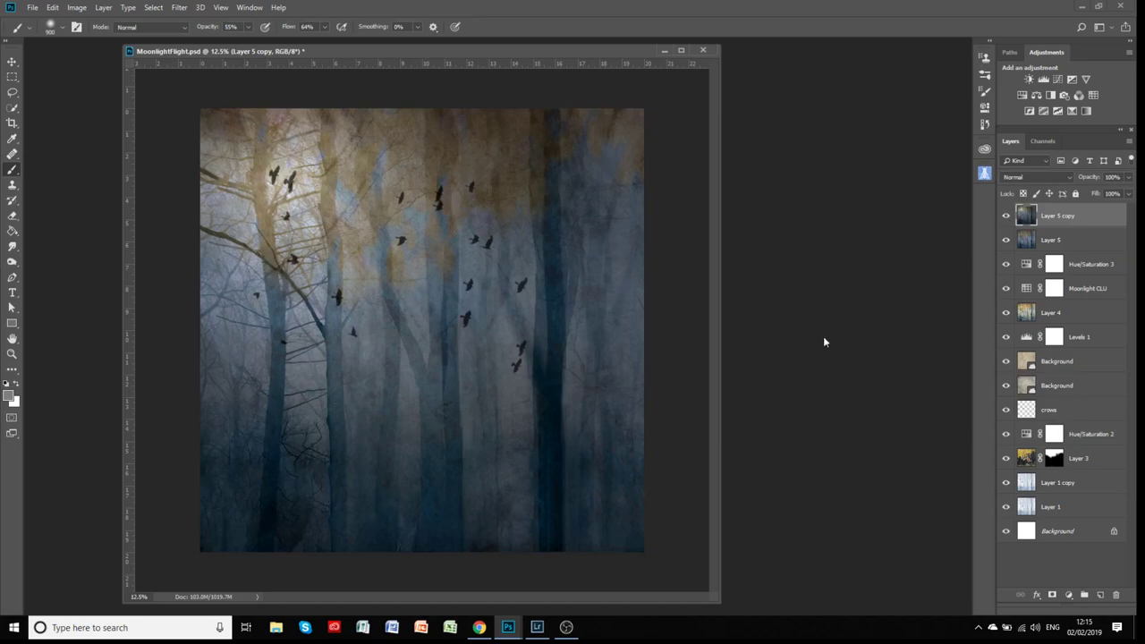